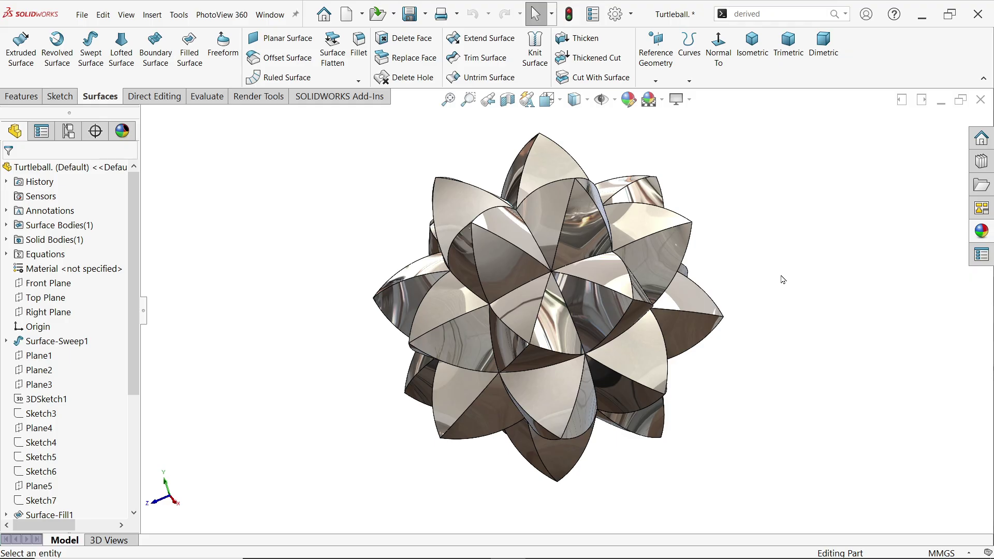
Set the global variable "spike height" to 15mm in the Turtleball part's equations
{"action": "mouse_move", "coordinate": [752, 303]}
{"action": "middle_mouse_down"}
{"action": "mouse_move", "coordinate": [748, 241]}
{"action": "mouse_move", "coordinate": [760, 288]}
{"action": "middle_mouse_up"}
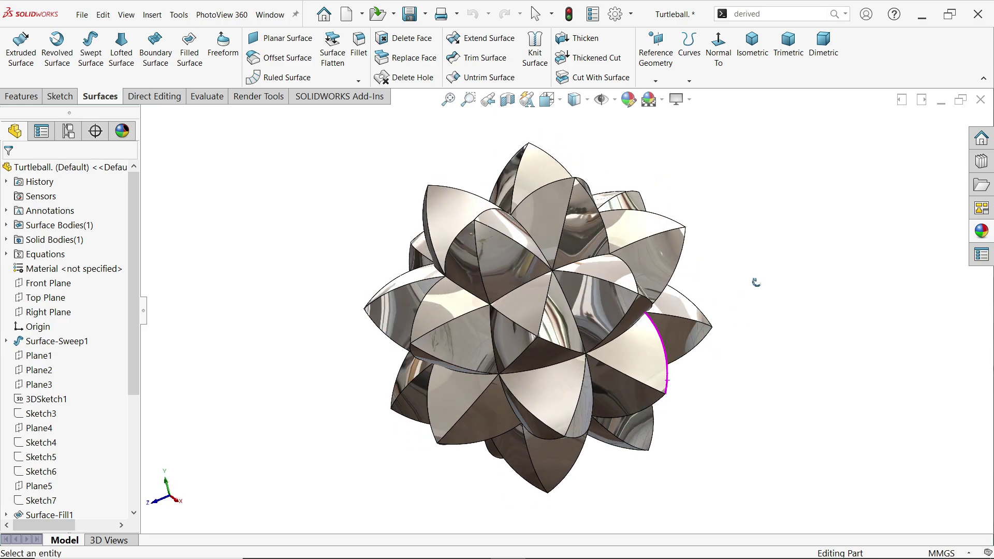
{"action": "left_click", "coordinate": [177, 15]}
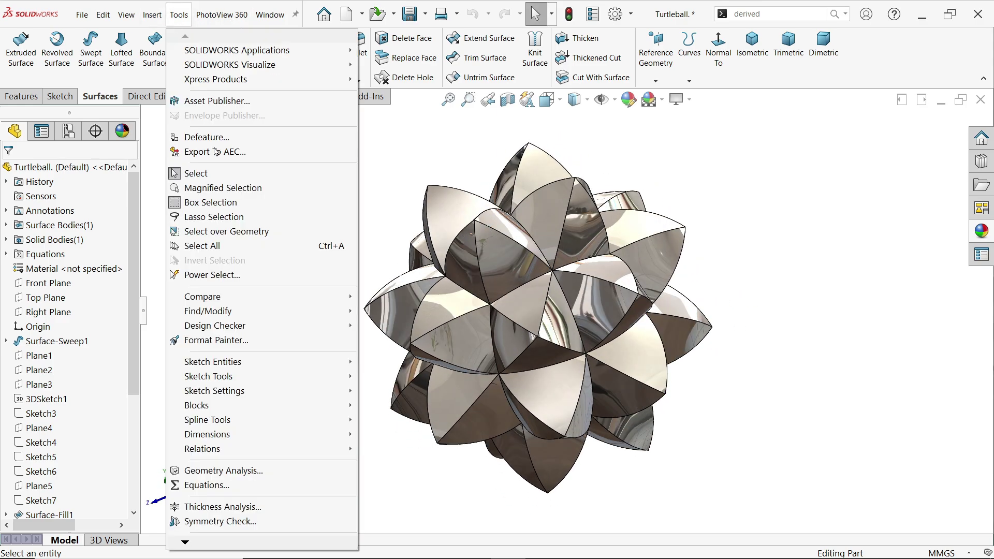
{"action": "left_click", "coordinate": [225, 485]}
{"action": "left_click", "coordinate": [341, 244]}
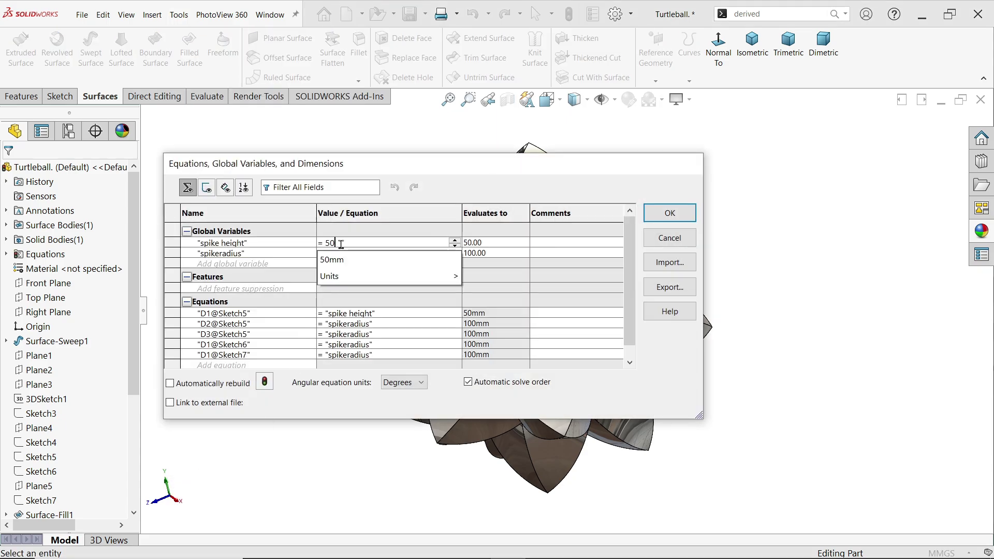
{"action": "type", "text": "15"}
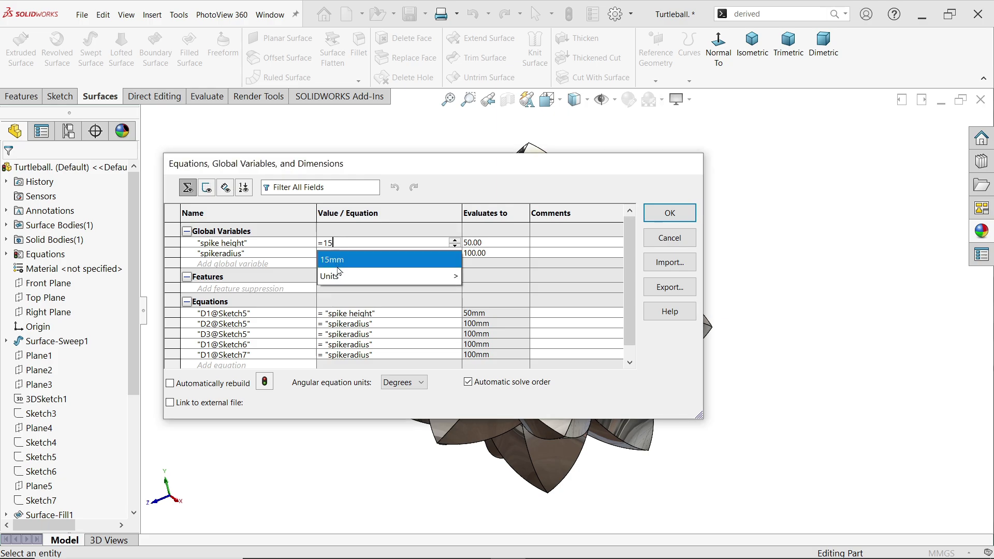
{"action": "left_click", "coordinate": [339, 266]}
Set the global variable "spikeradius" to 50 and apply the equation changes to the Turtleball model
{"action": "left_click", "coordinate": [347, 253]}
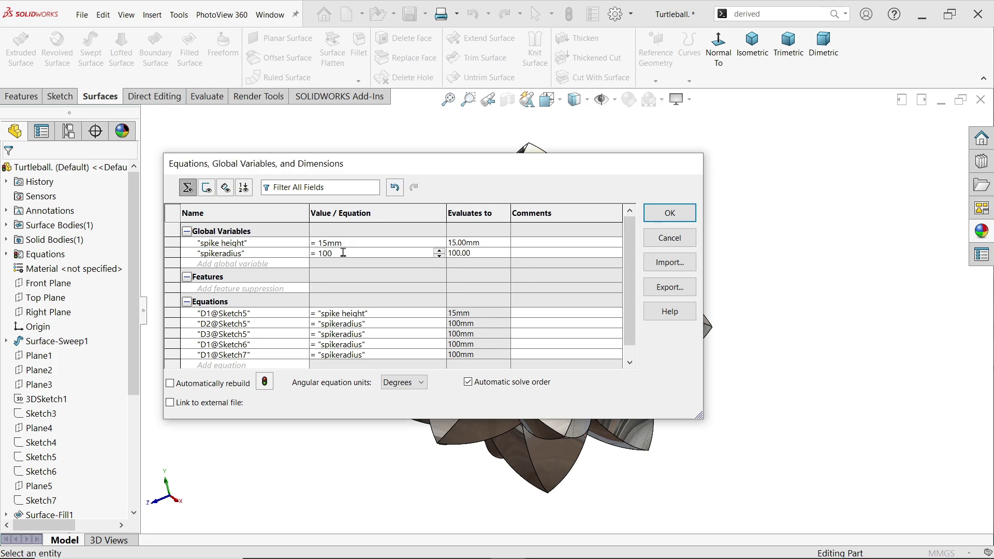
{"action": "key", "text": "BackSpace"}
{"action": "key", "text": "BackSpace"}
{"action": "key", "text": "BackSpace"}
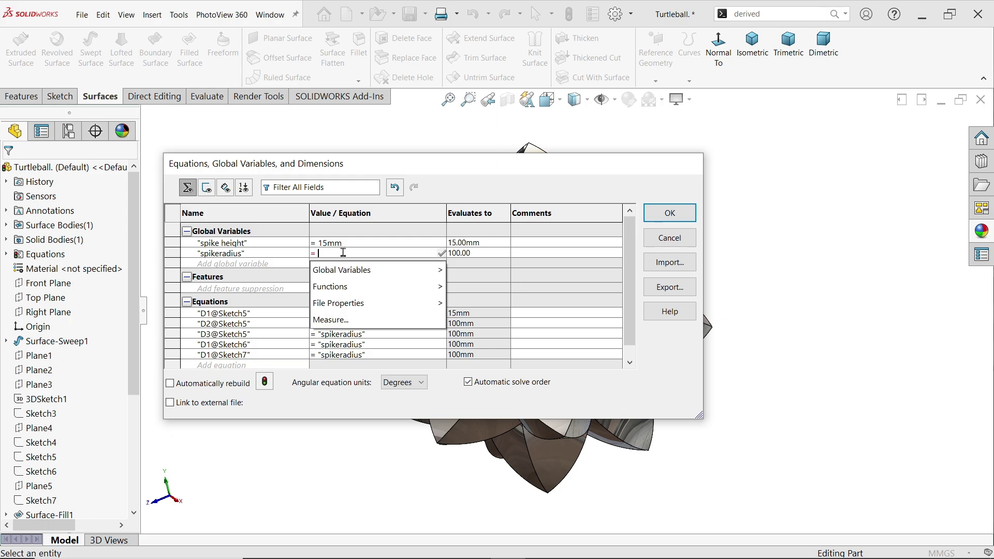
{"action": "type", "text": "50"}
{"action": "left_click", "coordinate": [668, 214]}
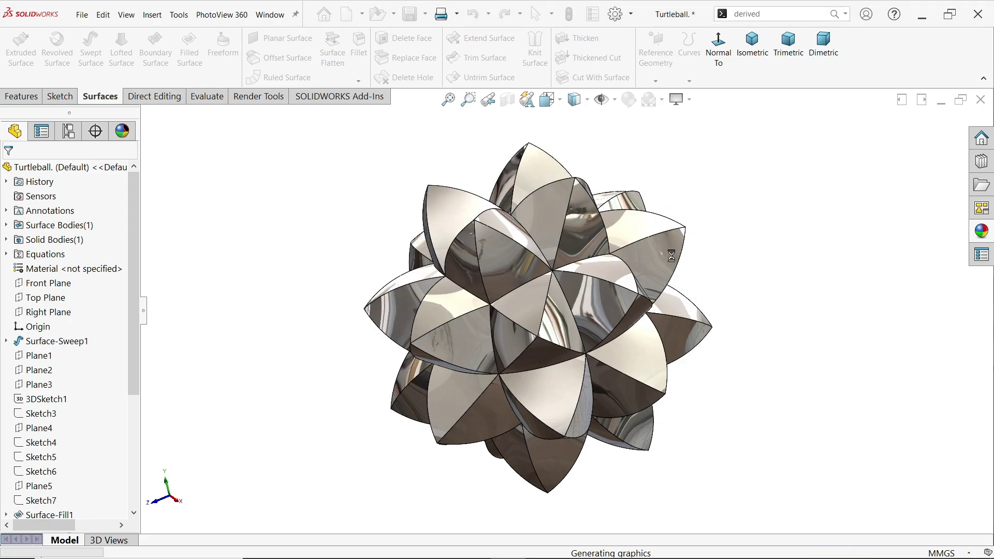
{"action": "middle_click_drag", "start_coordinate": [704, 327], "coordinate": [711, 387]}
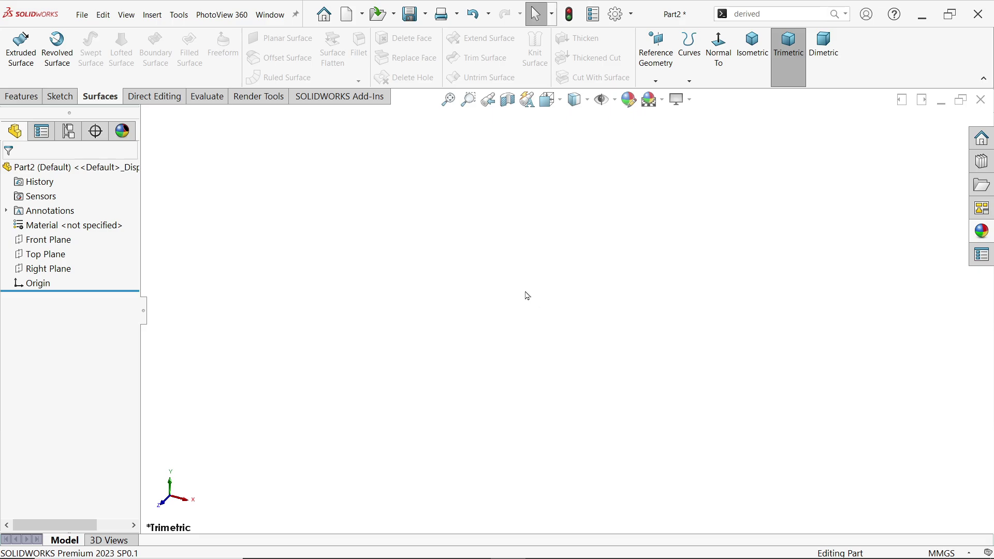
{"action": "right_click", "coordinate": [105, 101]}
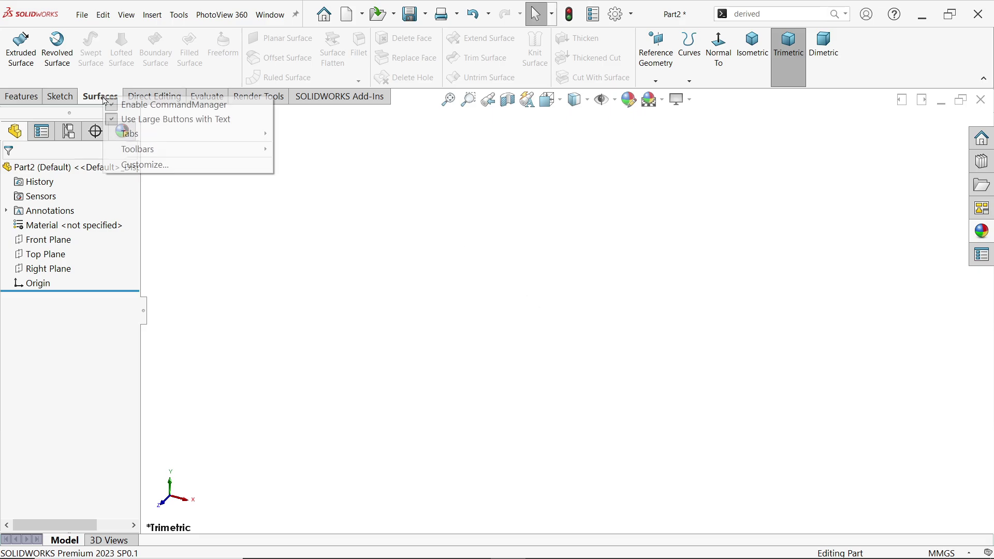
{"action": "mouse_move", "coordinate": [147, 136]}
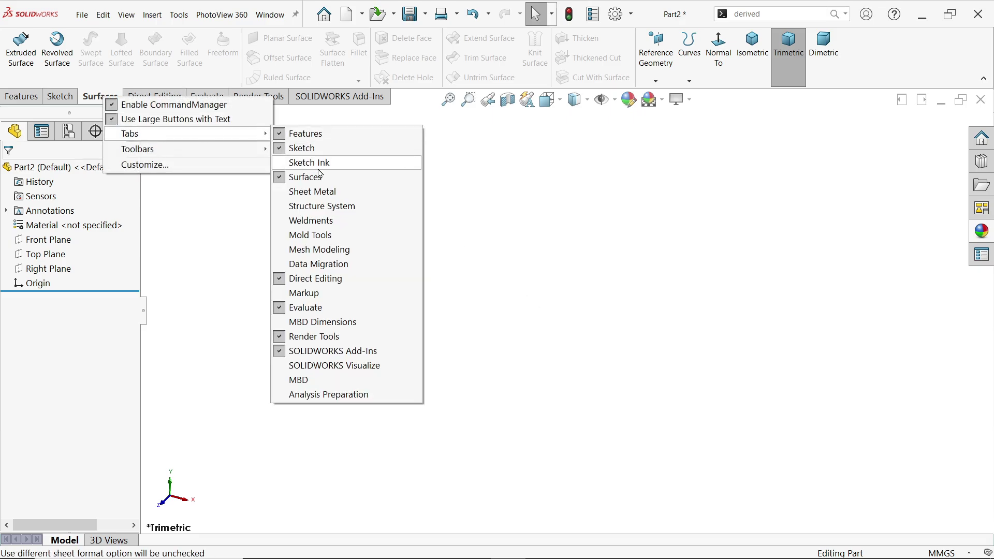
{"action": "left_click", "coordinate": [241, 227]}
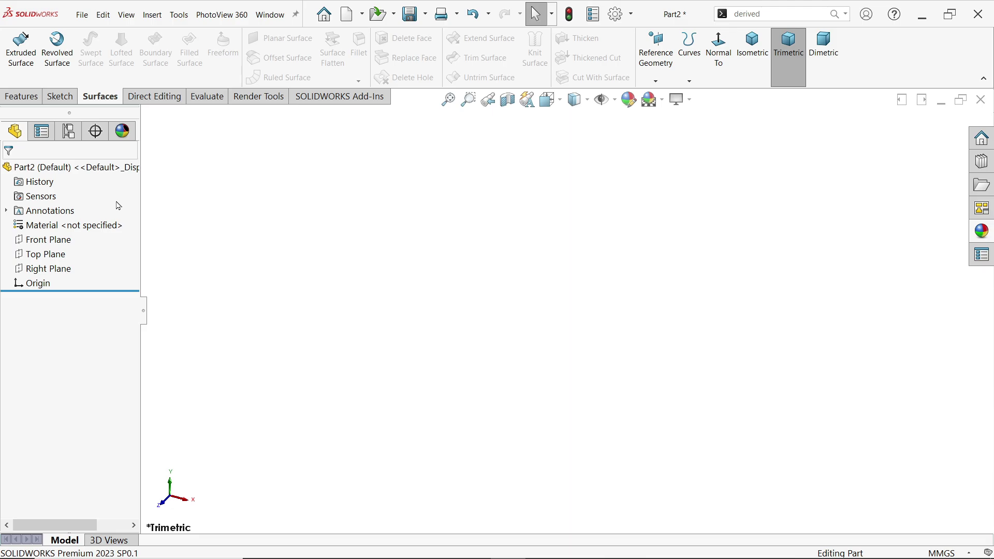
Add a global variable named "spike height" with the value 50 to the equations of the new part
{"action": "left_click", "coordinate": [179, 15]}
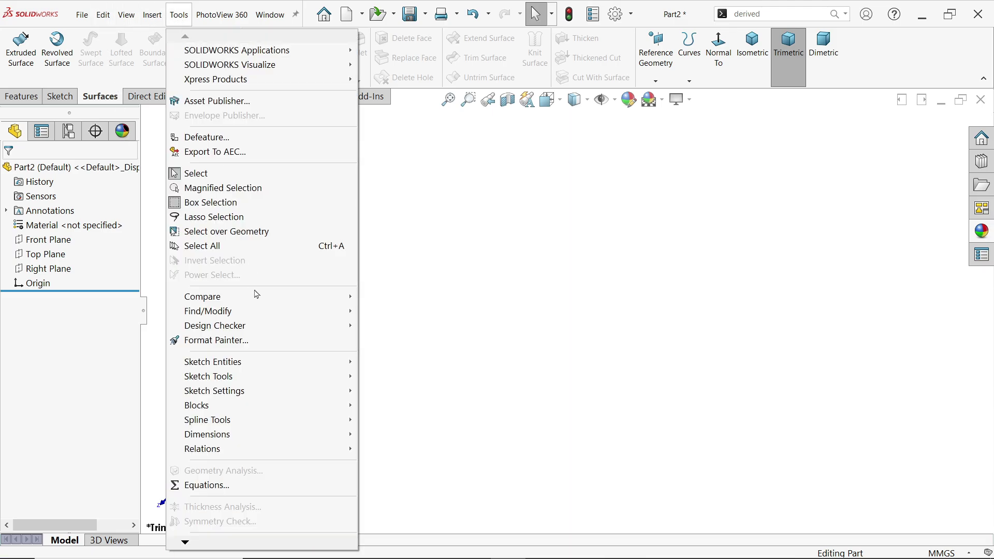
{"action": "left_click", "coordinate": [214, 487]}
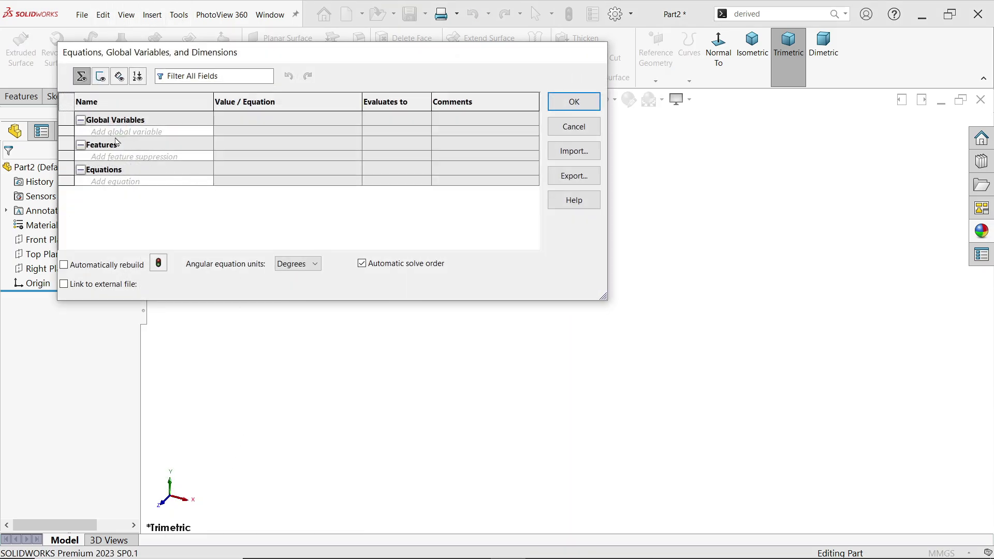
{"action": "left_click", "coordinate": [128, 133]}
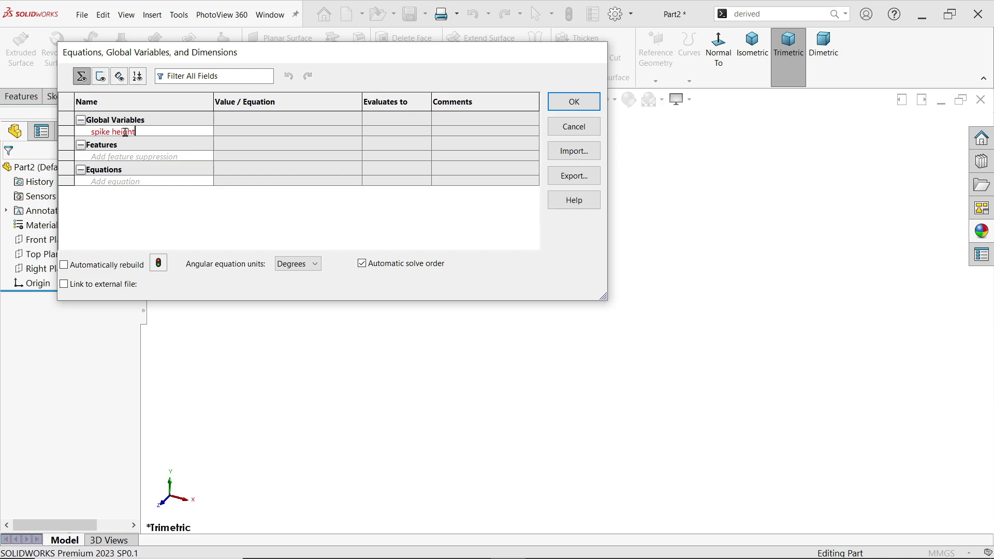
{"action": "key", "text": "Tab"}
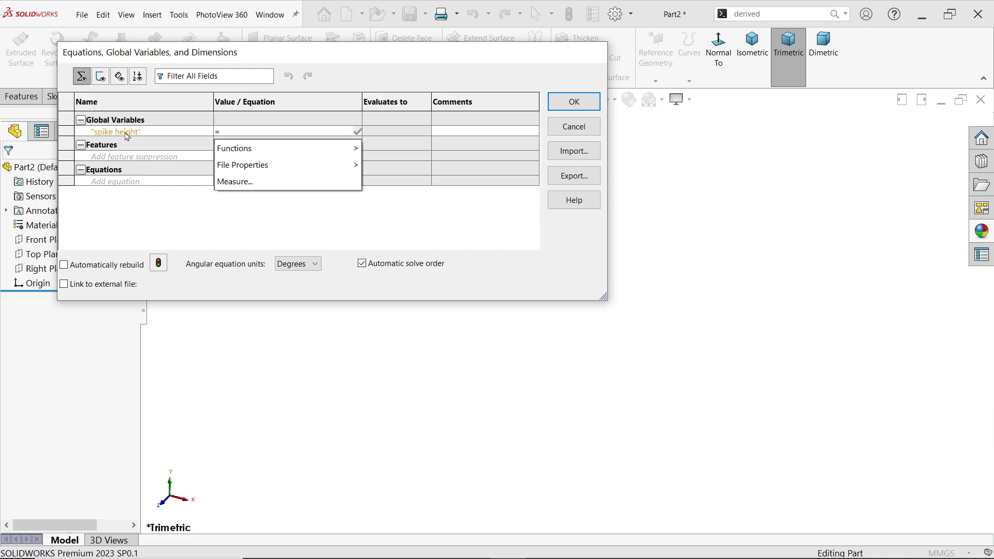
{"action": "type", "text": "50"}
{"action": "key", "text": "Return"}
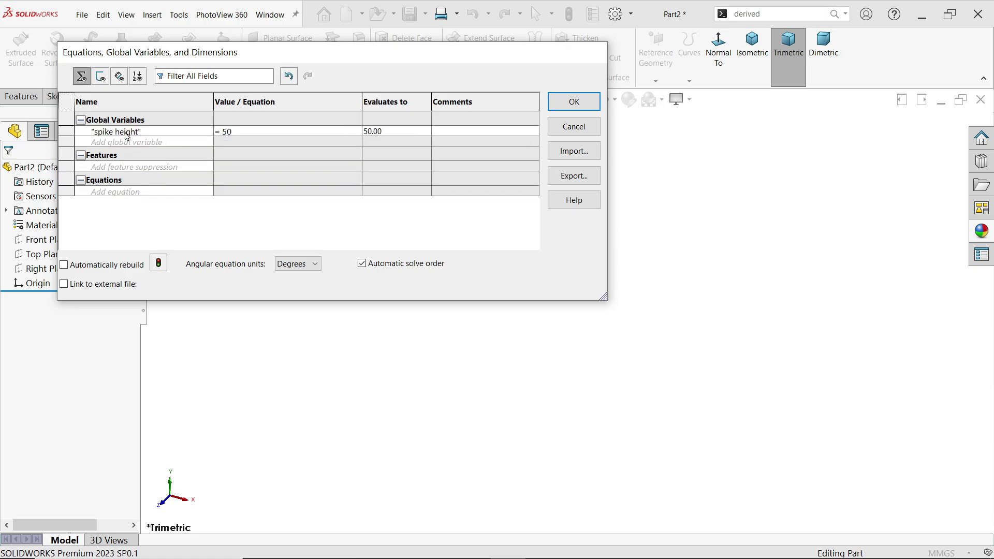
Add a second global variable named "spikeradius" with the value 100 and accept the equations
{"action": "left_click", "coordinate": [142, 141]}
{"action": "type", "text": "spikeradius"}
{"action": "key", "text": "Tab"}
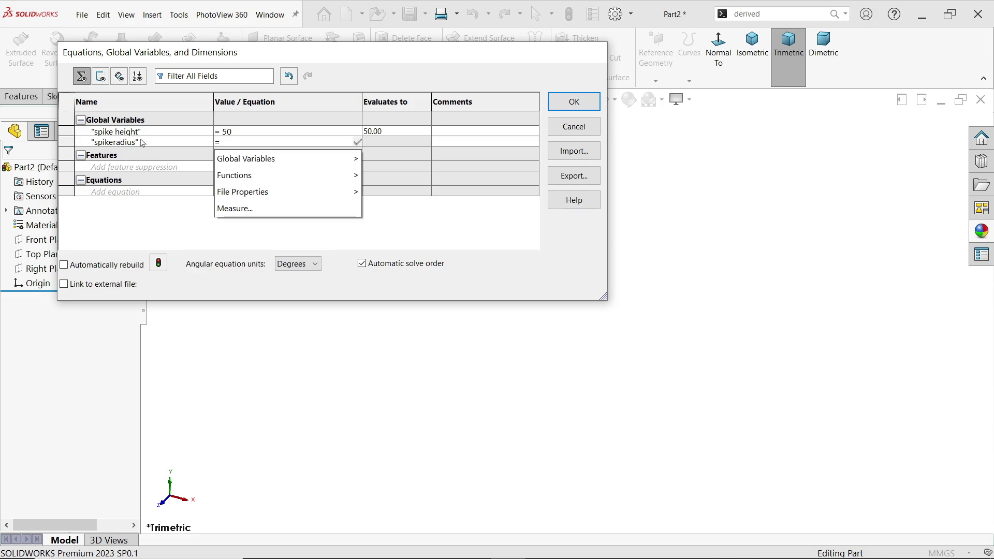
{"action": "type", "text": "100"}
{"action": "key", "text": "Return"}
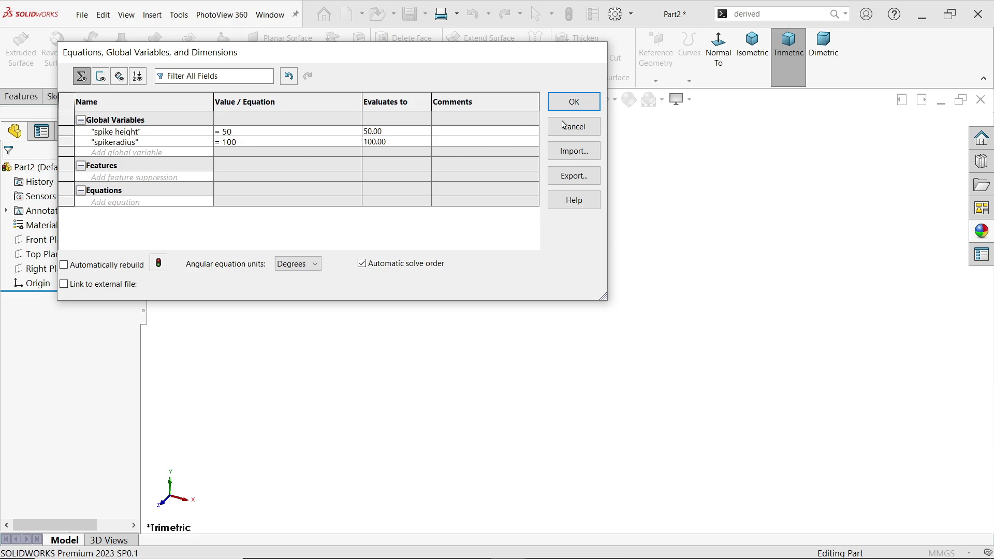
{"action": "left_click", "coordinate": [575, 104]}
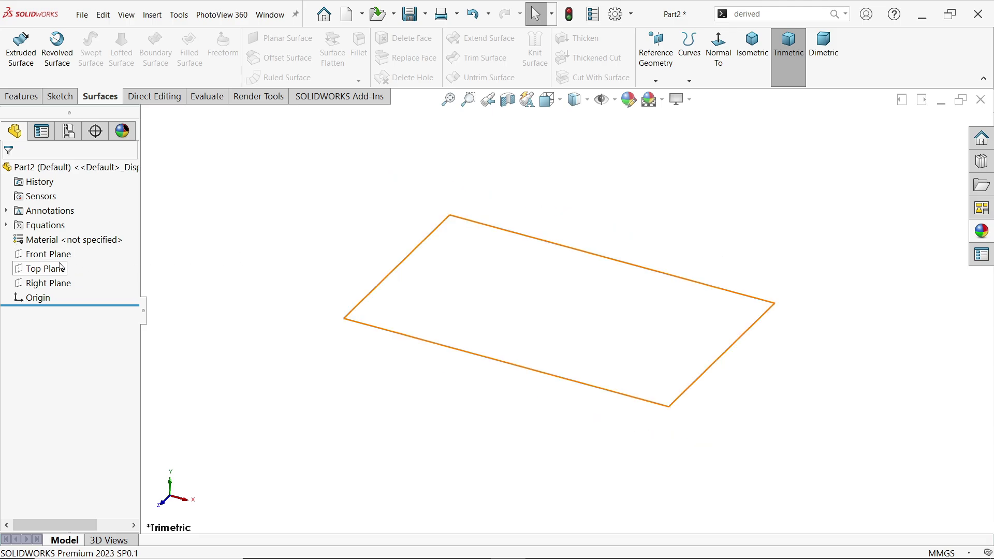
On the Right Plane, sketch a 90° centerpoint arc centred on the origin with a radius of about 137 mm
{"action": "left_click", "coordinate": [60, 283]}
{"action": "left_click", "coordinate": [66, 265]}
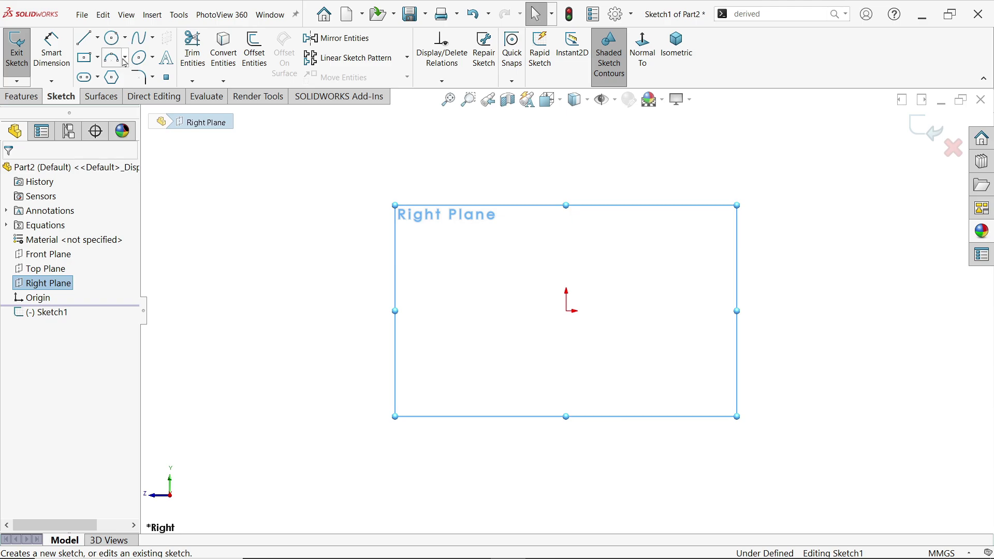
{"action": "left_click", "coordinate": [125, 58]}
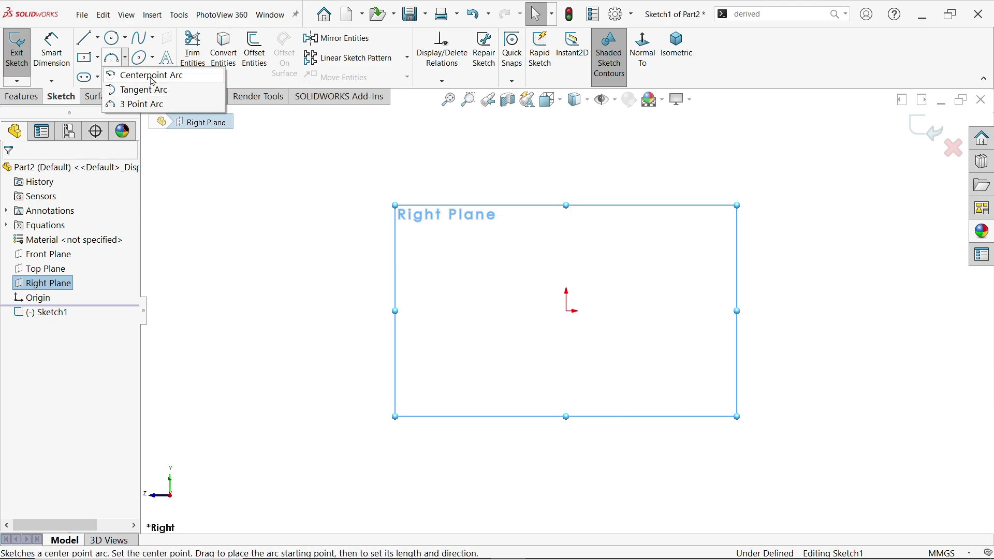
{"action": "left_click", "coordinate": [153, 76]}
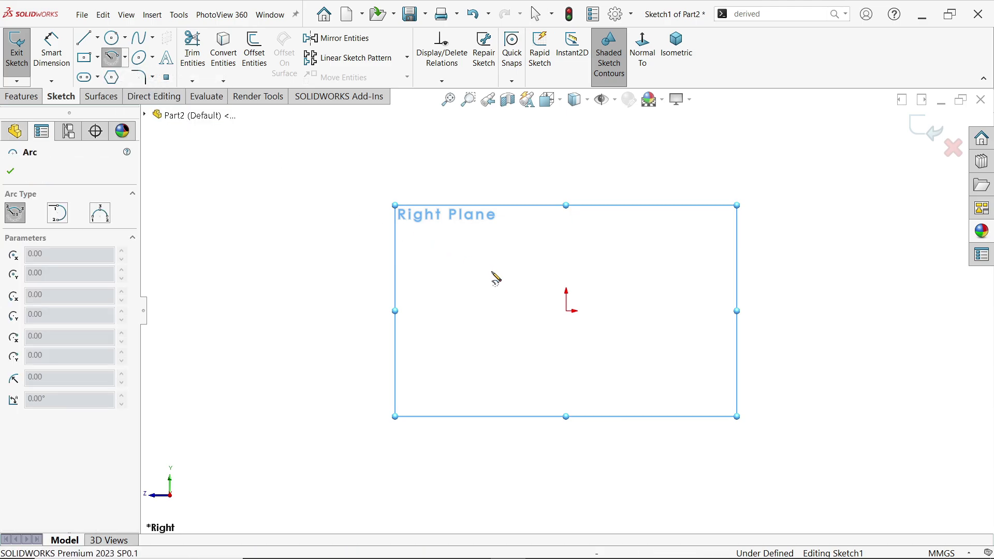
{"action": "left_click", "coordinate": [567, 311]}
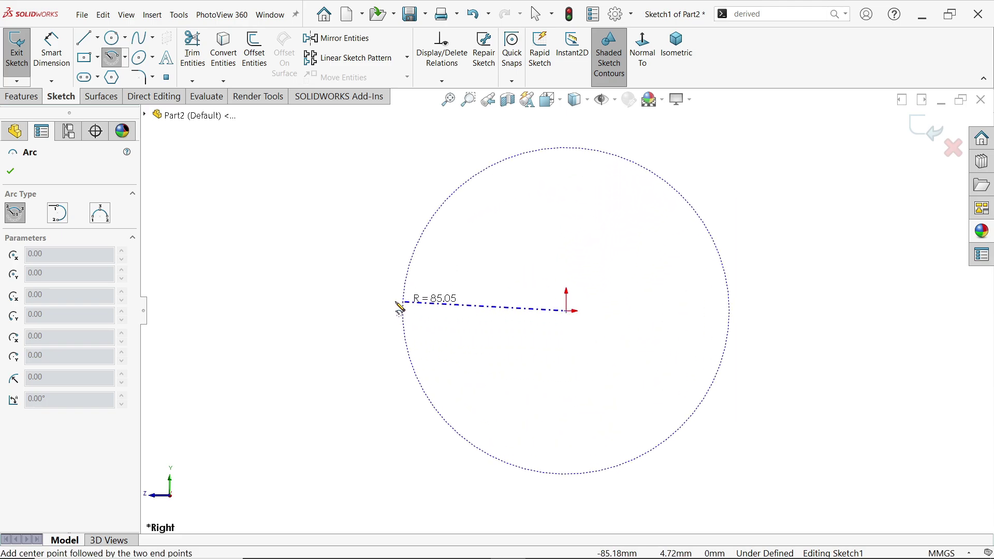
{"action": "left_click", "coordinate": [303, 310]}
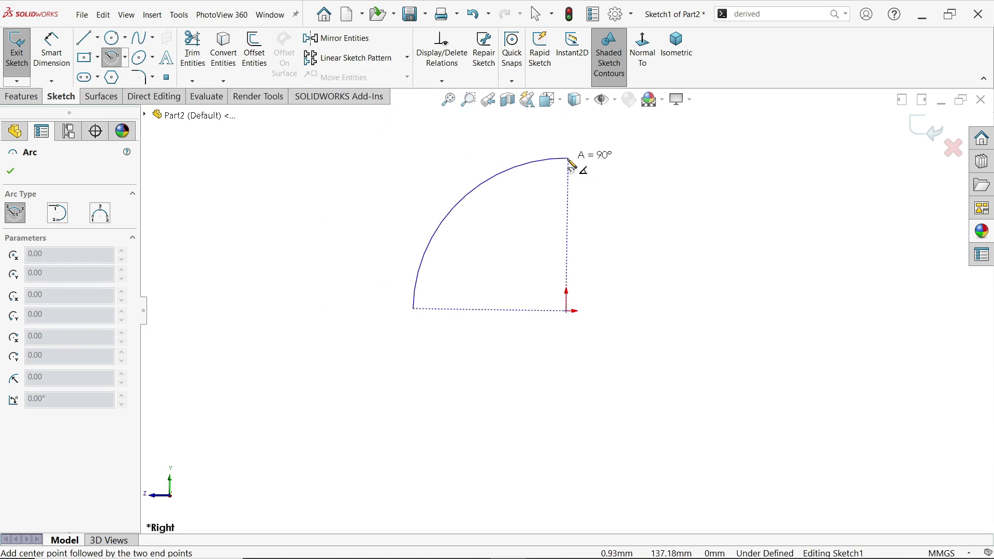
{"action": "left_click", "coordinate": [574, 158]}
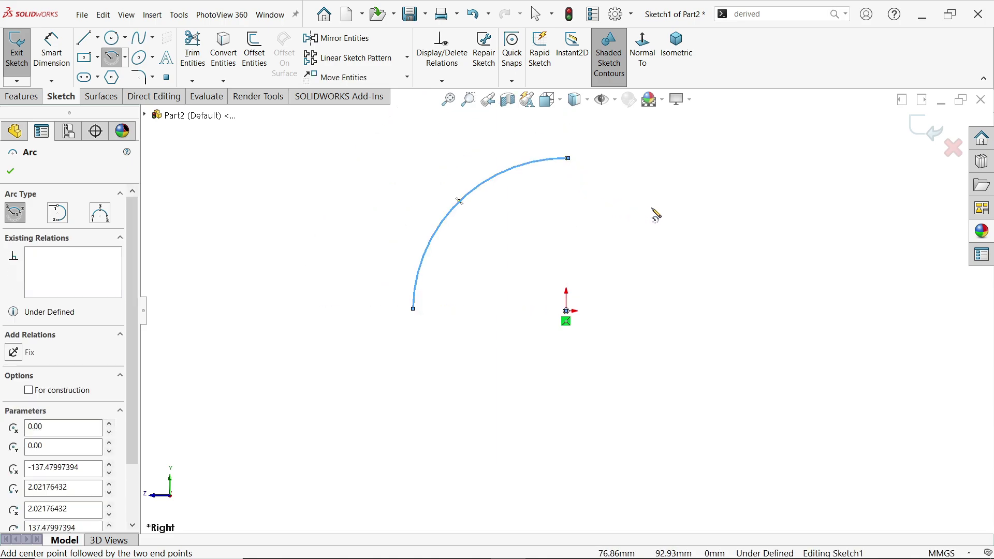
{"action": "key", "text": "Escape"}
Draw two construction centerlines connecting the arc's upper end to the origin and the origin to its lower end
{"action": "scroll", "coordinate": [578, 217], "scroll_direction": "down", "scroll_amount": 2}
{"action": "left_click", "coordinate": [97, 44]}
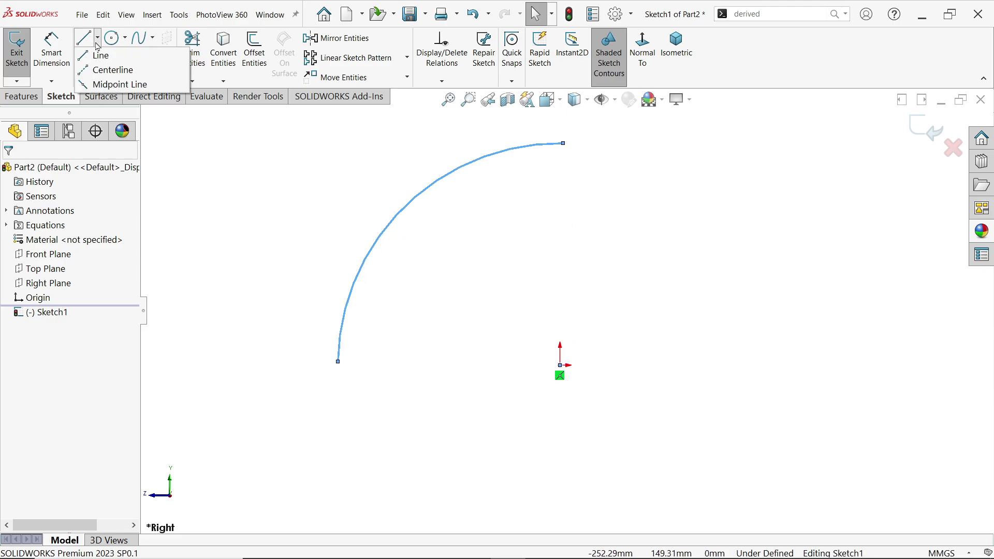
{"action": "left_click", "coordinate": [108, 69]}
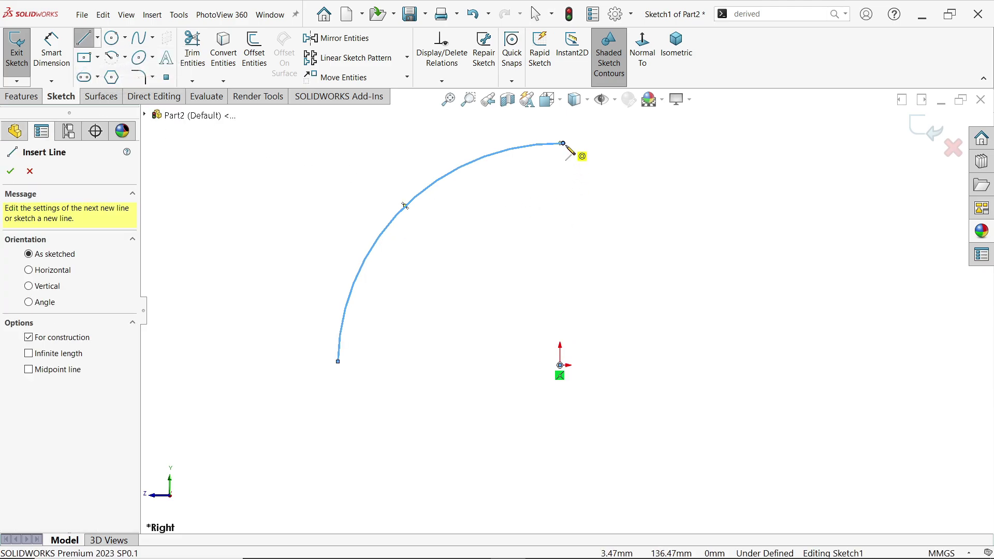
{"action": "left_click", "coordinate": [562, 143]}
{"action": "left_click", "coordinate": [559, 365]}
{"action": "left_click", "coordinate": [338, 361]}
{"action": "key", "text": "Escape"}
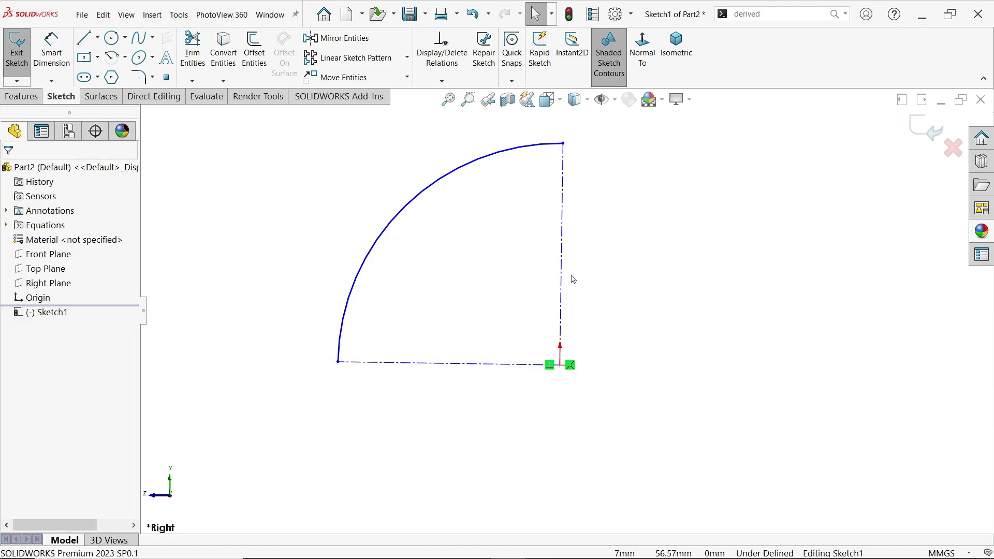
Constrain the upright centerline to vertical and the flat centerline to horizontal
{"action": "left_click", "coordinate": [561, 278]}
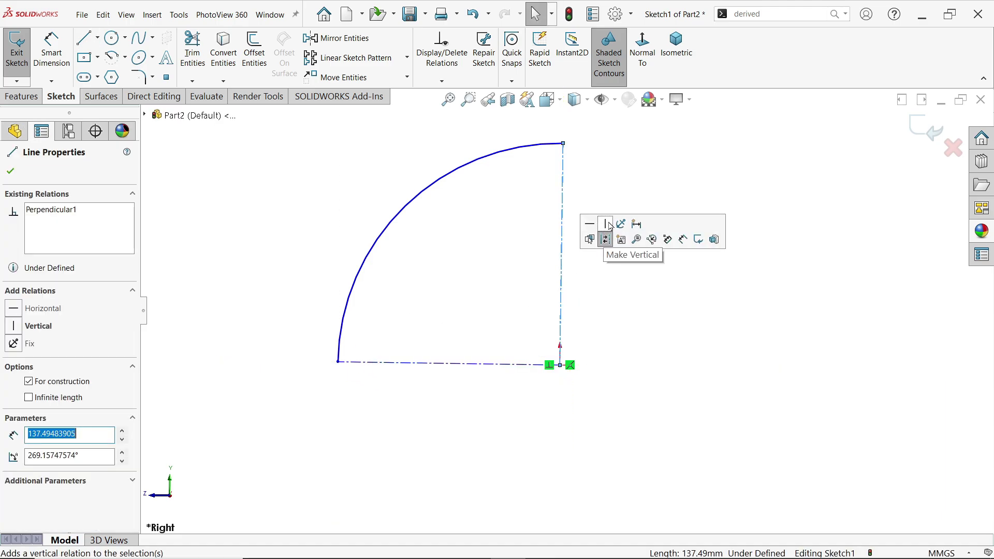
{"action": "left_click", "coordinate": [609, 225]}
{"action": "left_click", "coordinate": [495, 366]}
{"action": "left_click", "coordinate": [529, 321]}
{"action": "key", "text": "Escape"}
Dimension the vertical centerline to 100 mm and exit the sketch
{"action": "left_click", "coordinate": [52, 51]}
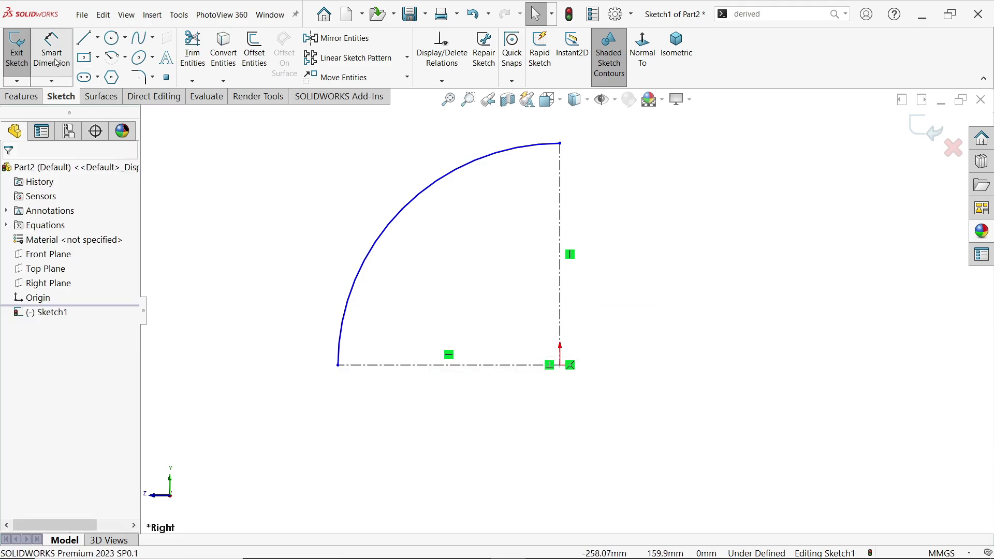
{"action": "left_click", "coordinate": [560, 247]}
{"action": "left_click", "coordinate": [600, 250]}
{"action": "type", "text": "100"}
{"action": "left_click", "coordinate": [537, 220]}
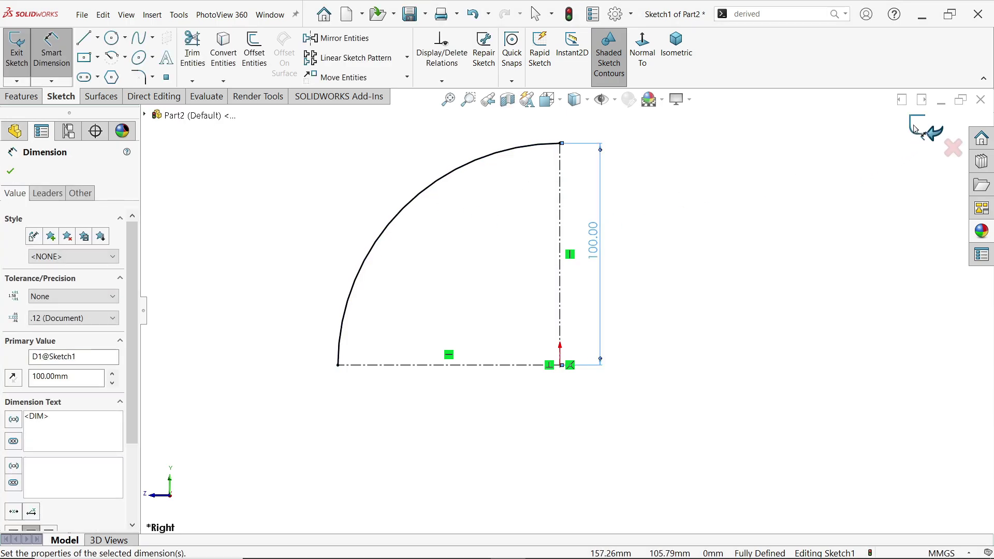
{"action": "left_click", "coordinate": [914, 130]}
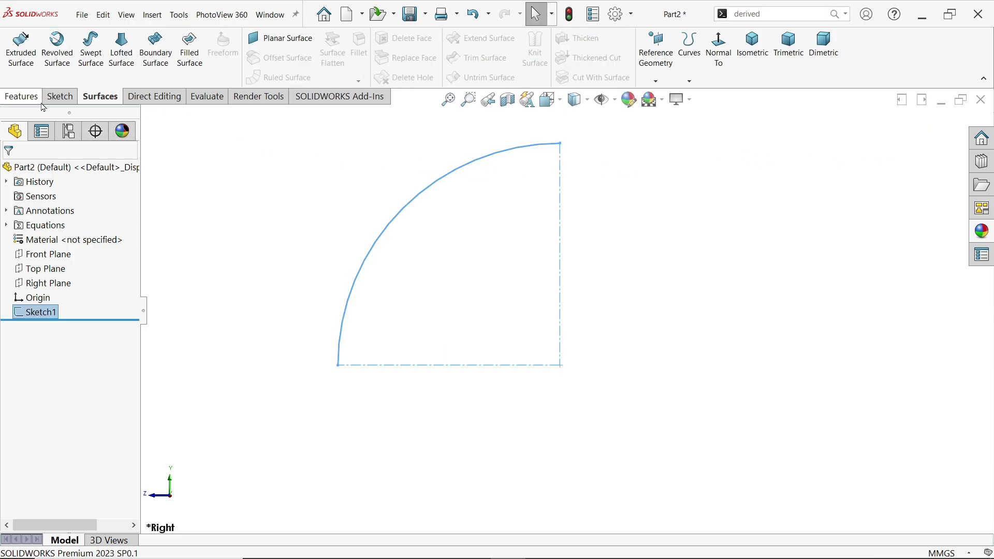
On the Front Plane, sketch a 90° centerpoint arc centred on the origin with a radius of about 103 mm
{"action": "left_click", "coordinate": [45, 254]}
{"action": "left_click", "coordinate": [75, 240]}
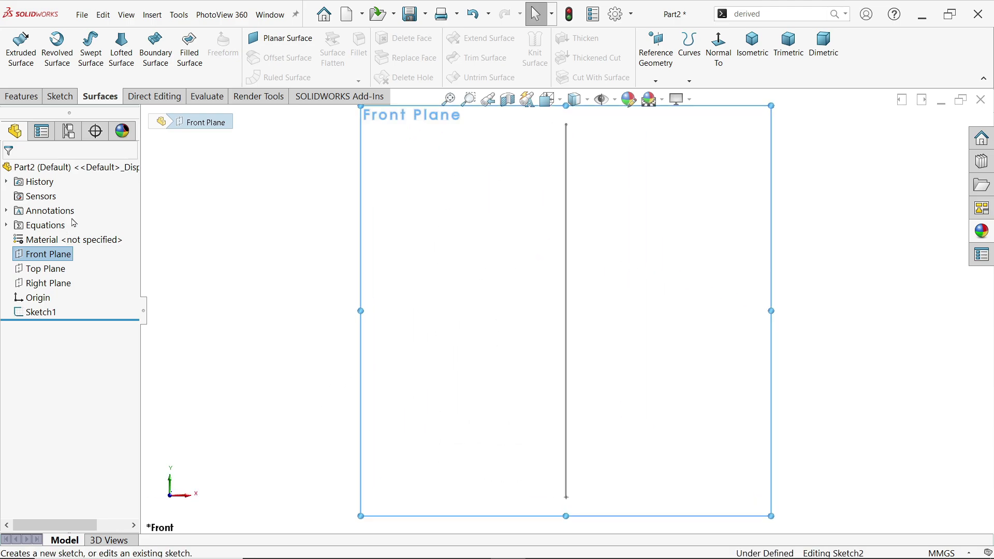
{"action": "left_click", "coordinate": [119, 61]}
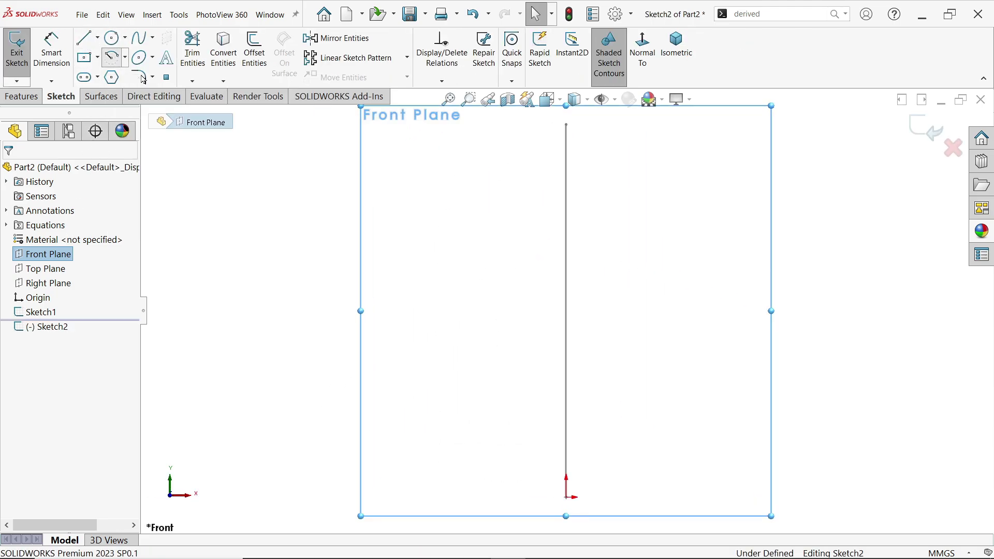
{"action": "left_click", "coordinate": [566, 498]}
{"action": "key", "text": "z"}
{"action": "key", "text": "z"}
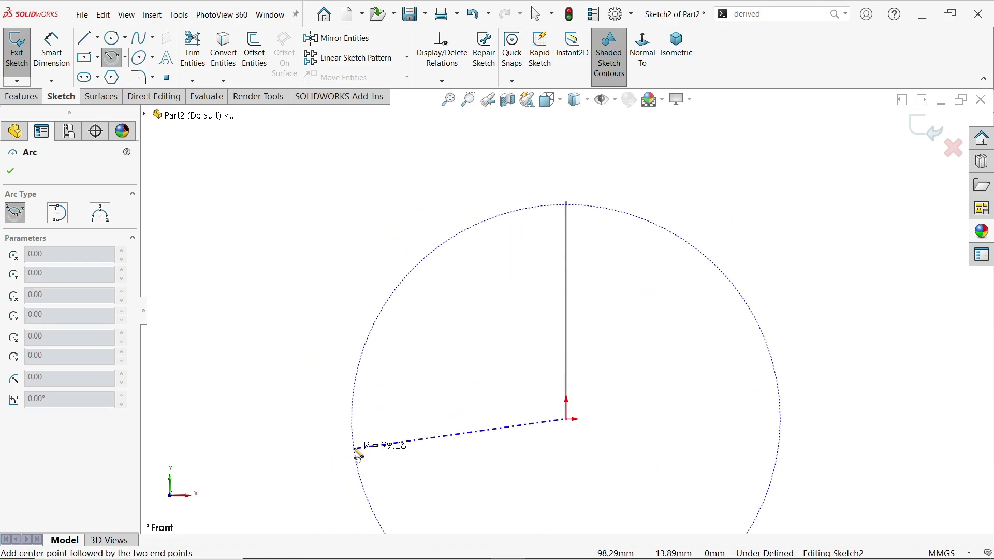
{"action": "left_click", "coordinate": [346, 418]}
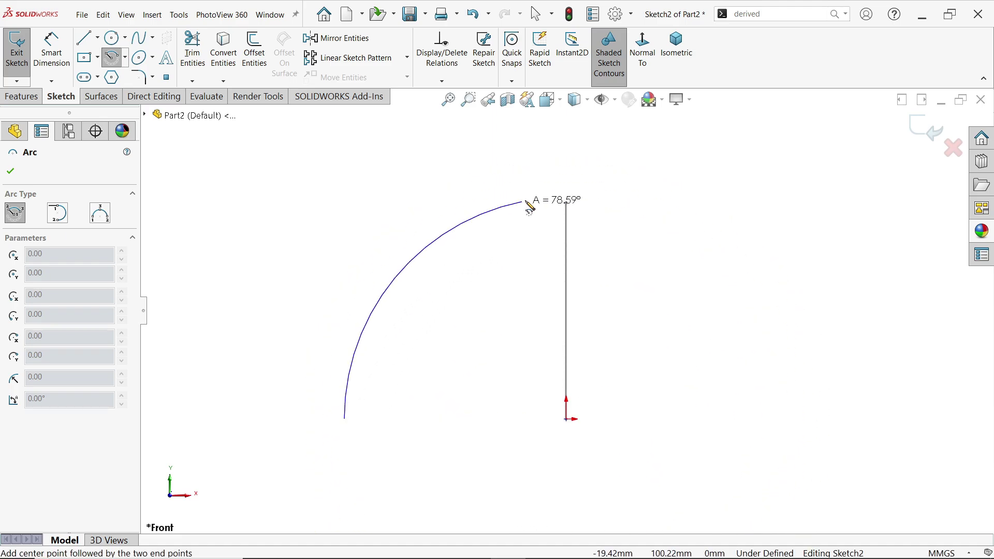
{"action": "left_click", "coordinate": [568, 201]}
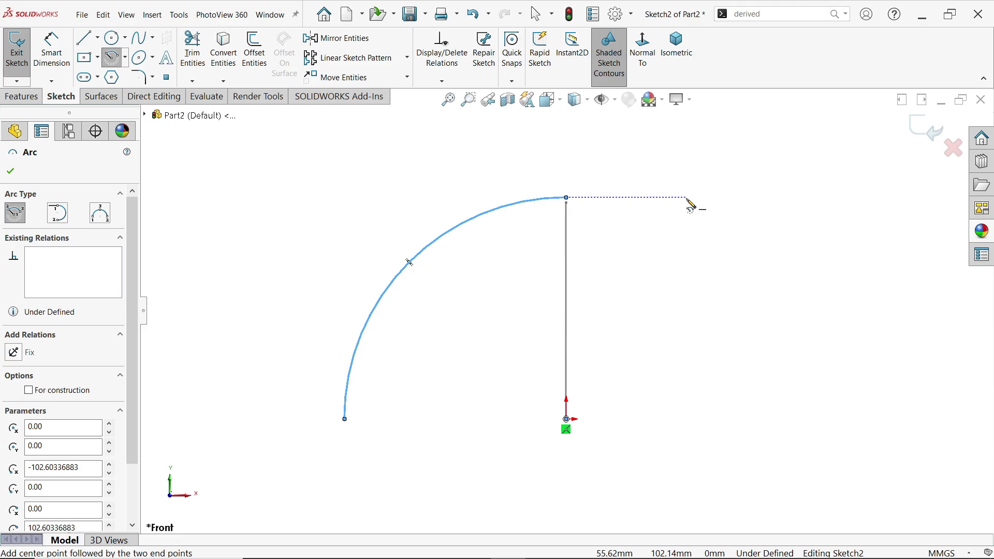
{"action": "key", "text": "Escape"}
Draw a vertical centerline from the Front Plane arc's upper end to the origin and a horizontal one to its lower end
{"action": "left_click", "coordinate": [98, 39]}
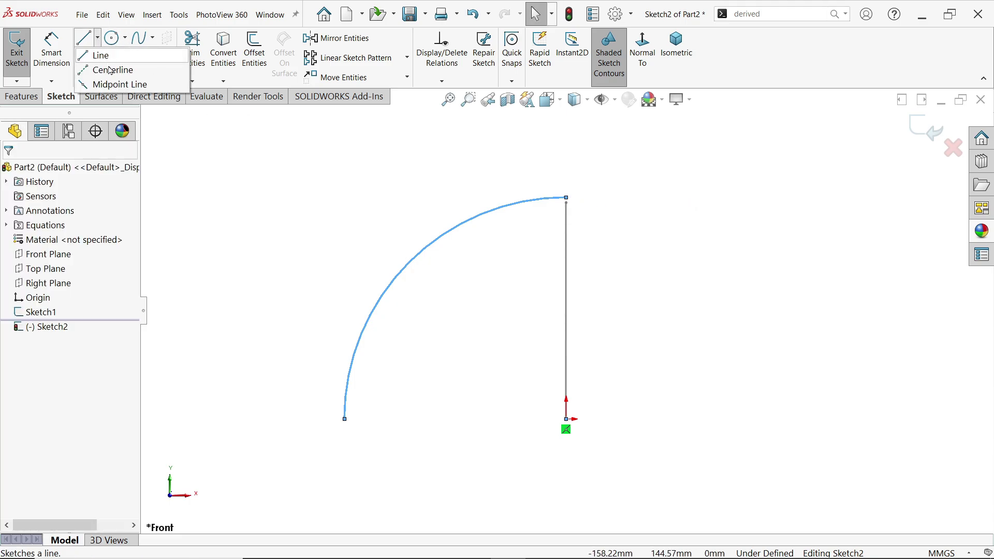
{"action": "left_click", "coordinate": [111, 70]}
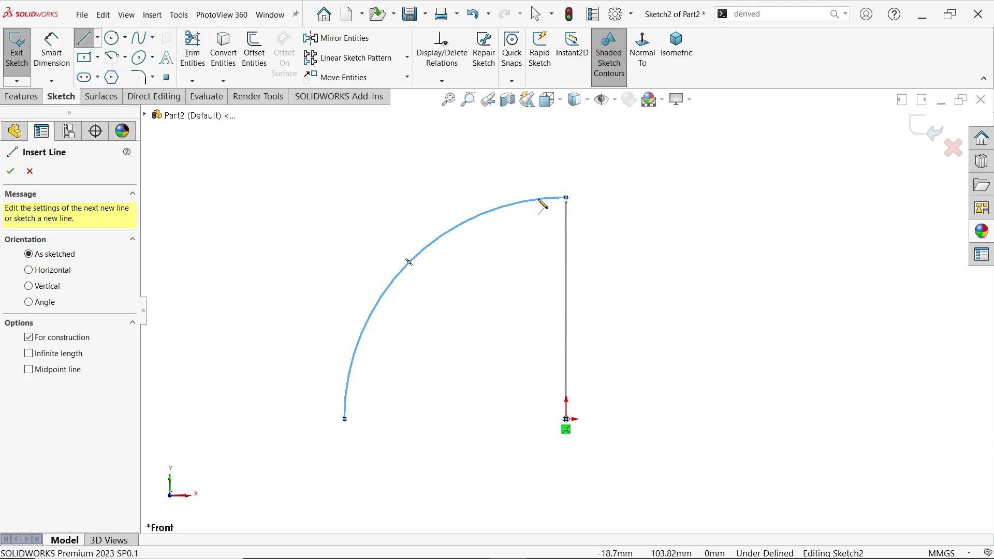
{"action": "left_click", "coordinate": [568, 200]}
{"action": "left_click", "coordinate": [565, 420]}
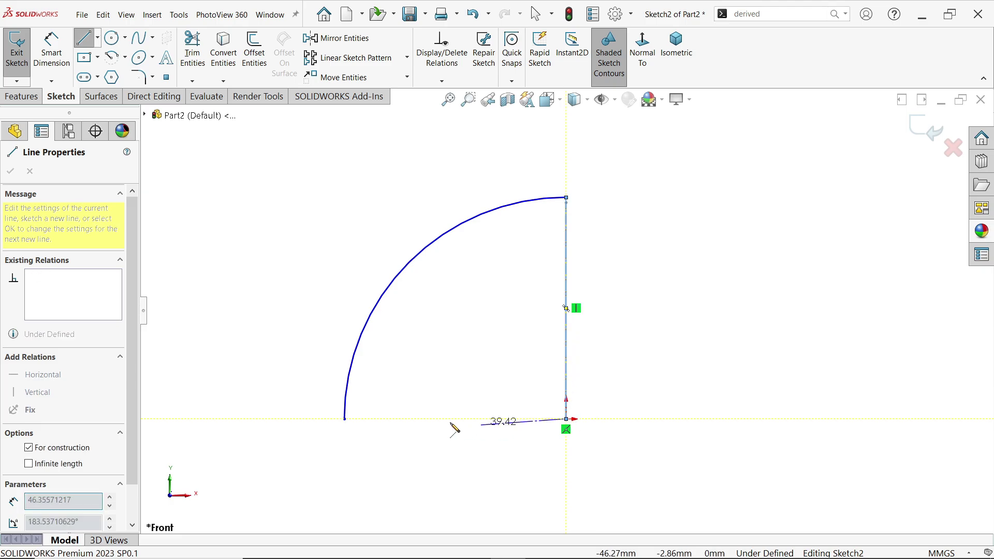
{"action": "left_click", "coordinate": [345, 419]}
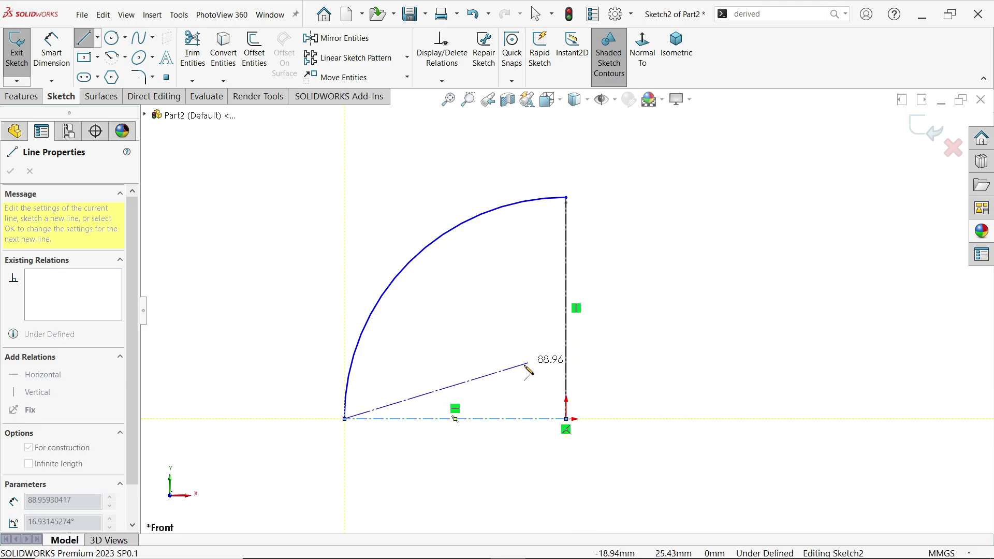
{"action": "key", "text": "Escape"}
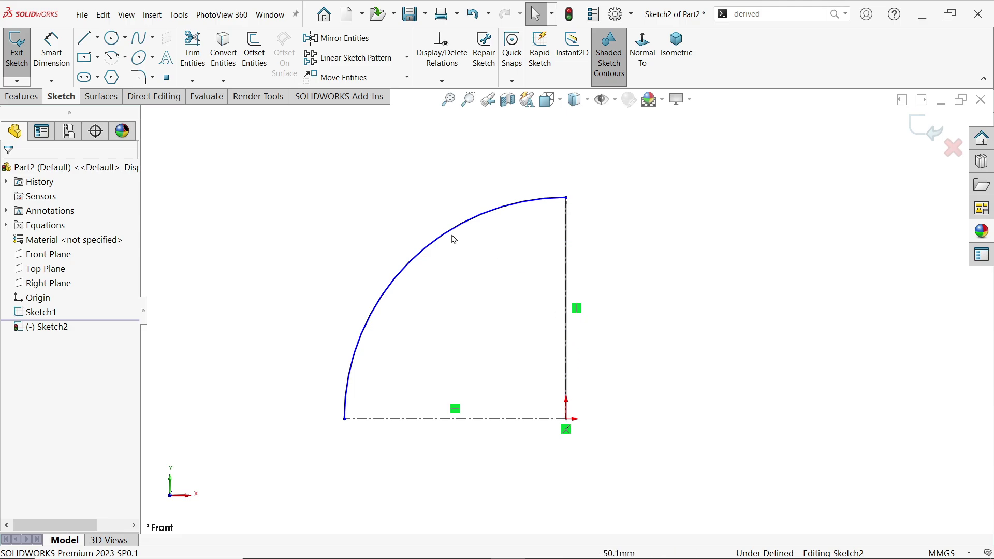
Dimension the Front Plane sketch's vertical centerline to 100 mm and exit the sketch
{"action": "left_click", "coordinate": [52, 52]}
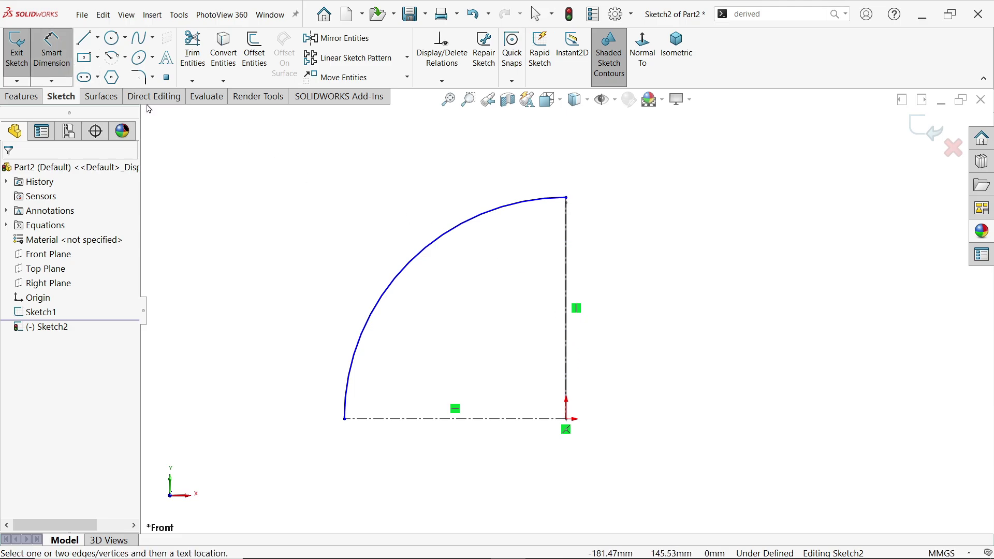
{"action": "left_click", "coordinate": [567, 303]}
{"action": "left_click", "coordinate": [608, 305]}
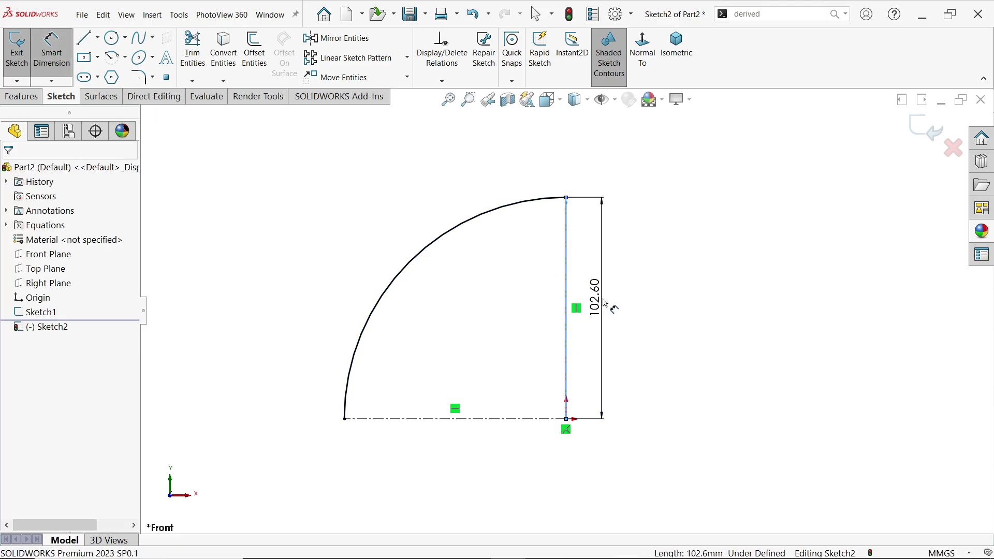
{"action": "type", "text": "100"}
{"action": "left_click", "coordinate": [539, 278]}
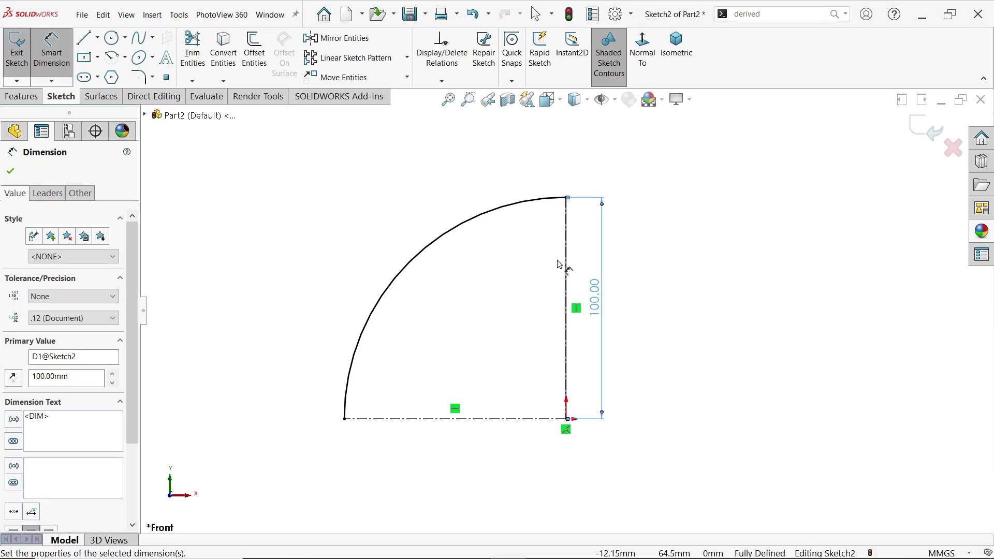
{"action": "left_click", "coordinate": [916, 133]}
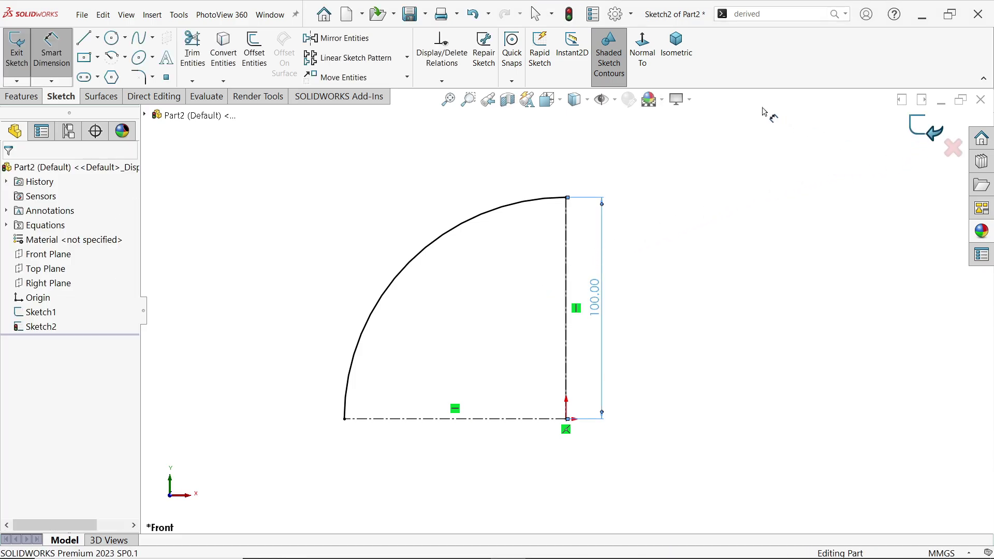
Create a swept surface with the Front Plane arc (Sketch2) as profile and the Right Plane arc (Sketch1) as path
{"action": "left_click", "coordinate": [752, 47]}
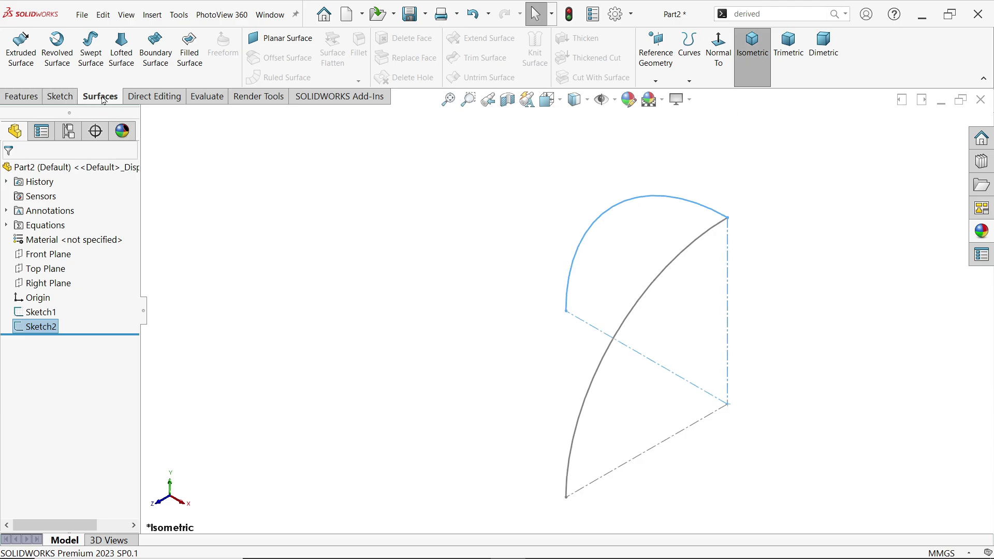
{"action": "left_click", "coordinate": [97, 69]}
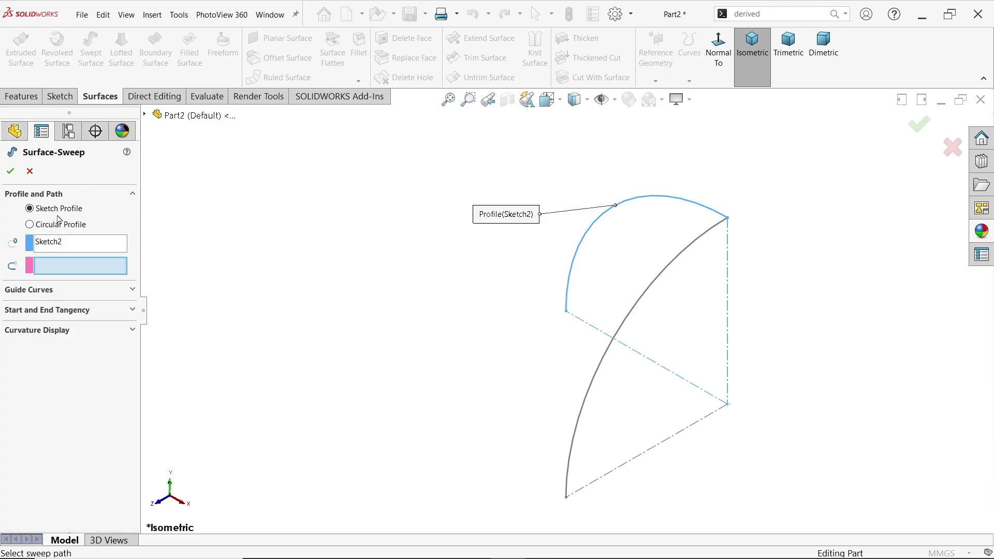
{"action": "left_click", "coordinate": [62, 246]}
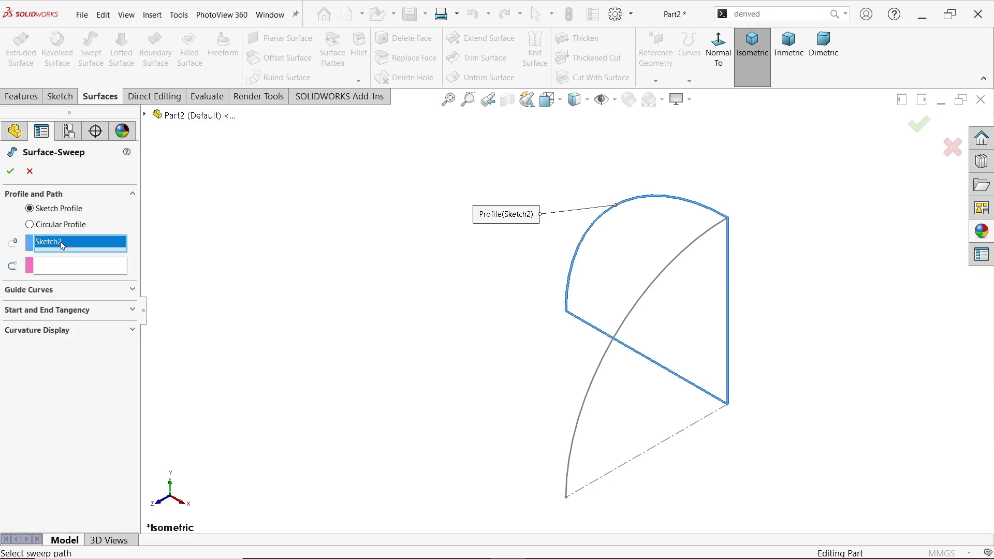
{"action": "left_click", "coordinate": [55, 266]}
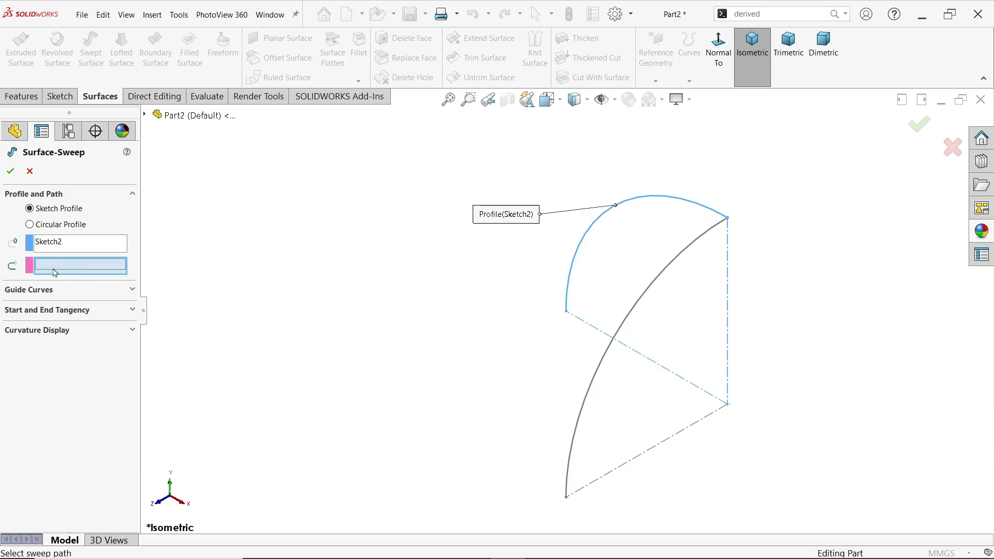
{"action": "left_click", "coordinate": [599, 371]}
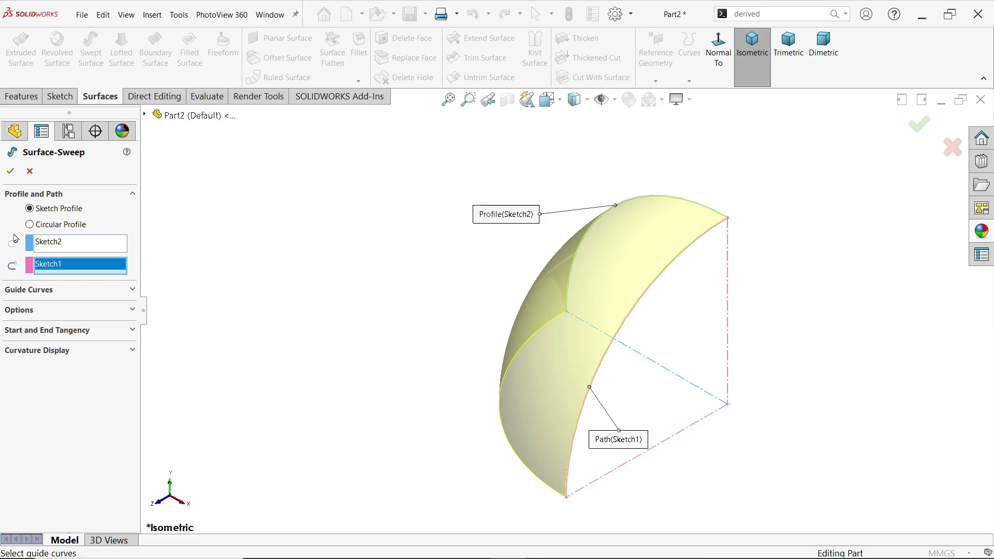
{"action": "left_click", "coordinate": [9, 170]}
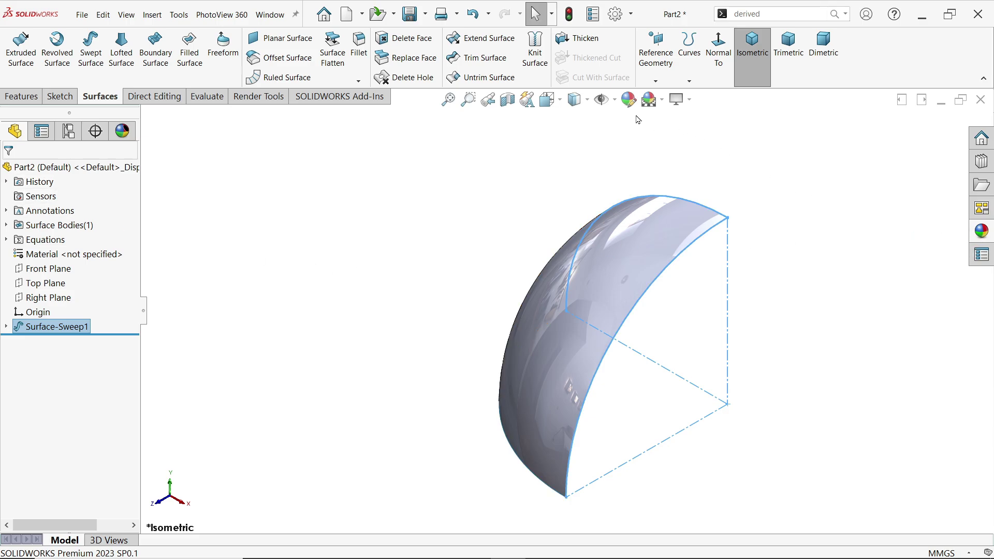
Apply the polished steel appearance to the swept surface
{"action": "left_click", "coordinate": [982, 231]}
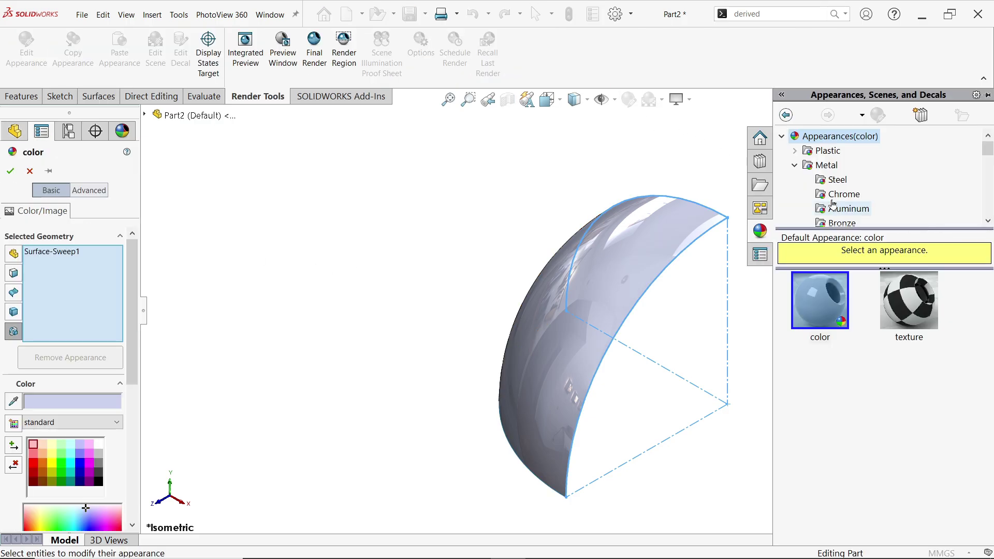
{"action": "left_click", "coordinate": [837, 180]}
{"action": "left_click", "coordinate": [830, 300]}
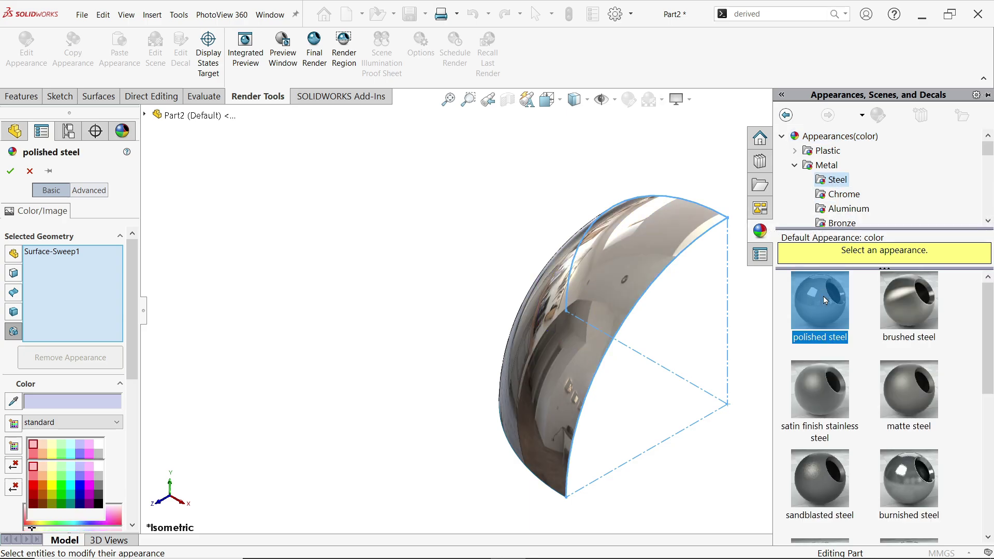
{"action": "key", "text": "Return"}
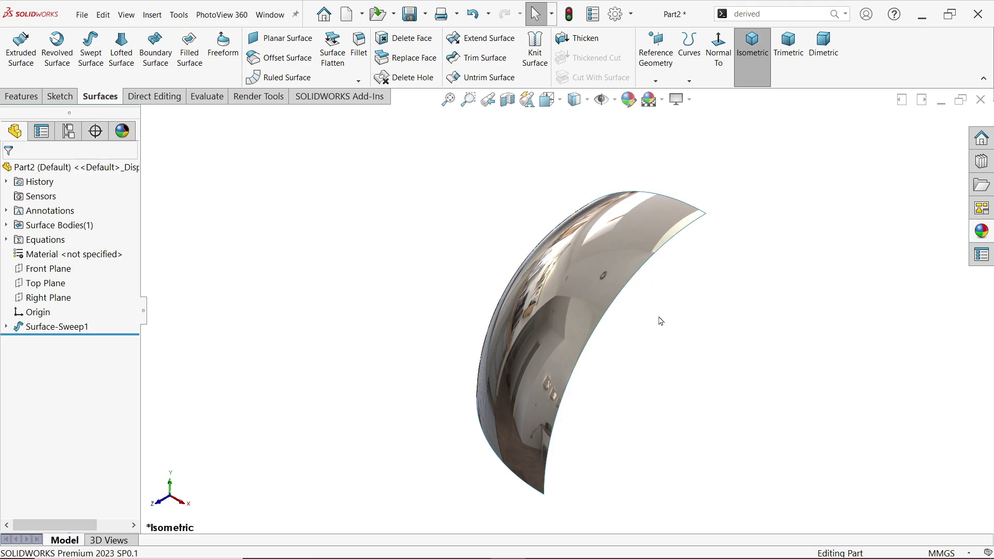
Show the swept surface's path sketch, Sketch1, in the model
{"action": "left_click", "coordinate": [7, 328]}
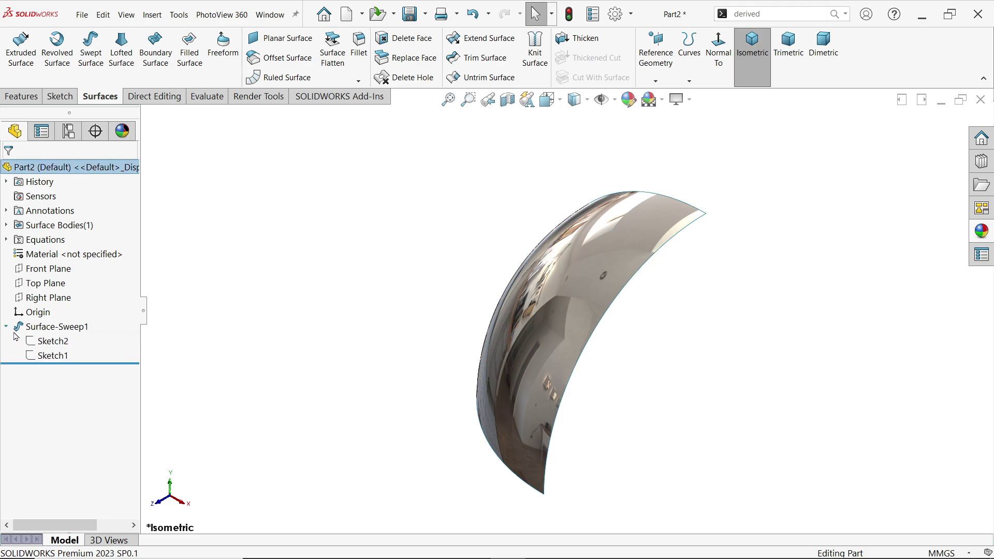
{"action": "left_click", "coordinate": [45, 357]}
{"action": "left_click", "coordinate": [51, 342]}
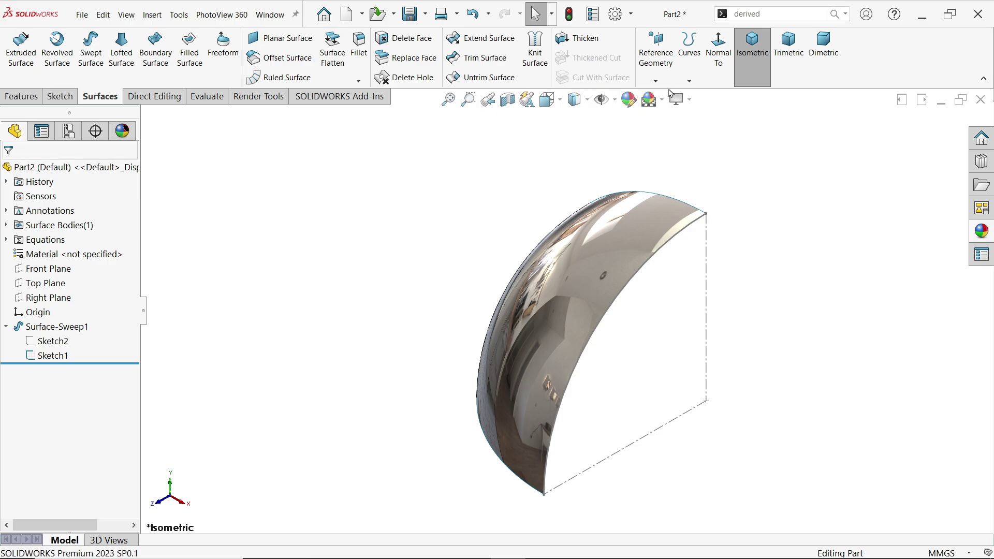
Create a reference plane through the centerlines' origin point, the surface corner on the X axis and the midpoint of the opposite path edge
{"action": "left_click", "coordinate": [656, 81]}
{"action": "left_click", "coordinate": [665, 96]}
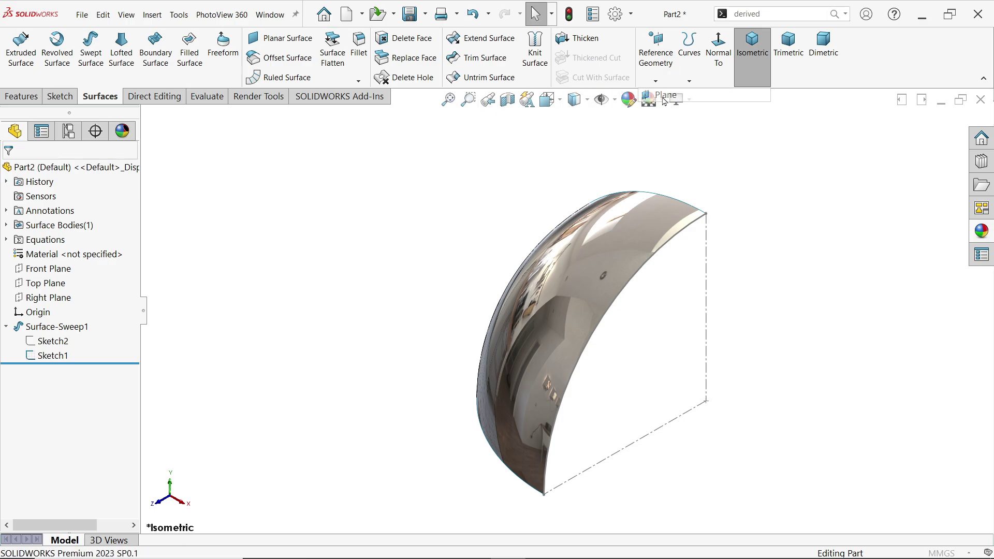
{"action": "left_click", "coordinate": [706, 402]}
{"action": "middle_click_drag", "start_coordinate": [624, 369], "coordinate": [616, 365]}
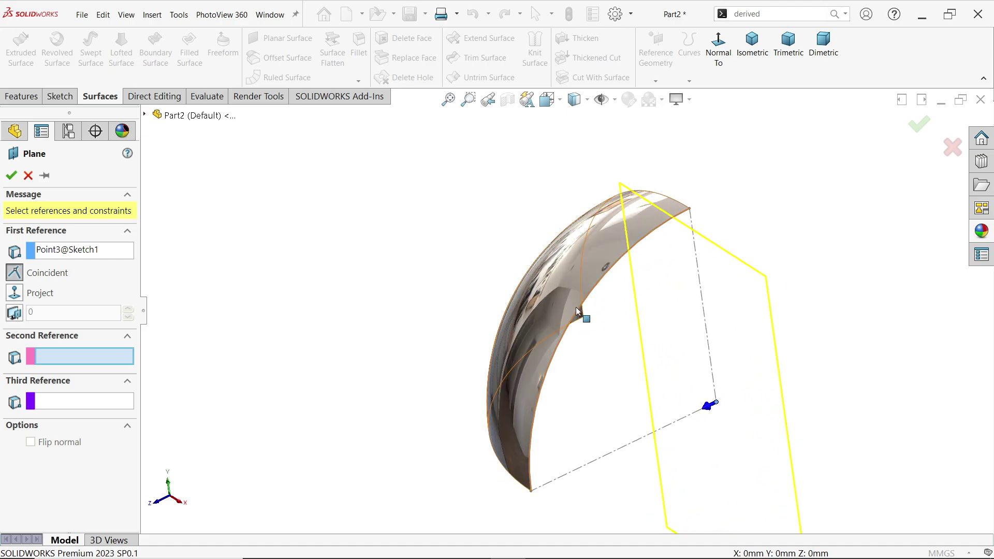
{"action": "middle_click_drag", "start_coordinate": [581, 327], "coordinate": [610, 349]}
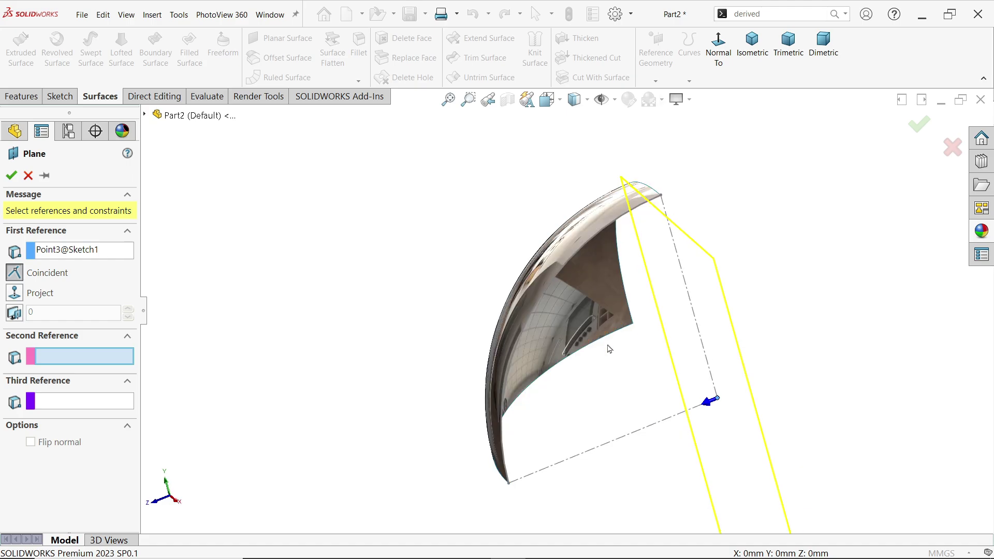
{"action": "left_click", "coordinate": [635, 326]}
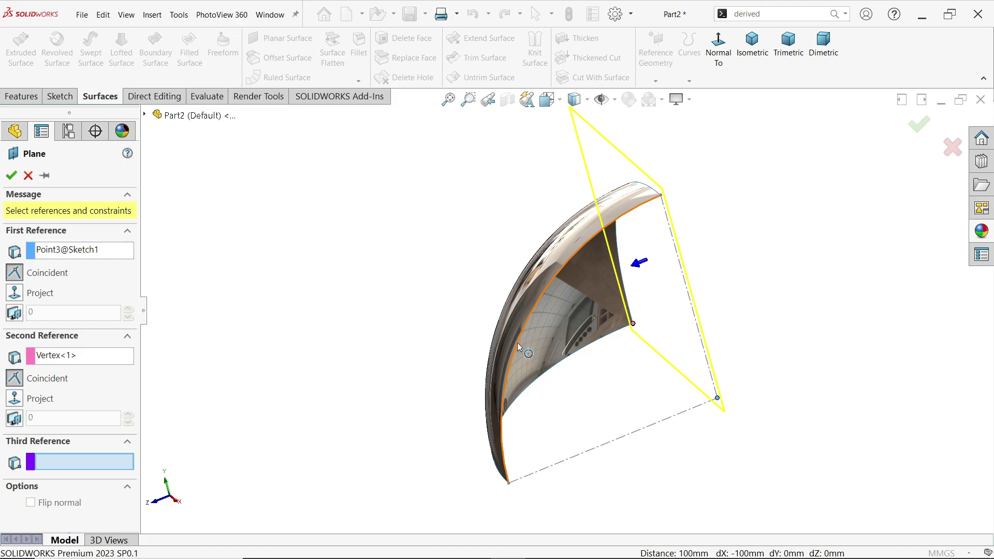
{"action": "middle_click_drag", "start_coordinate": [561, 274], "coordinate": [587, 423]}
{"action": "left_click", "coordinate": [640, 334]}
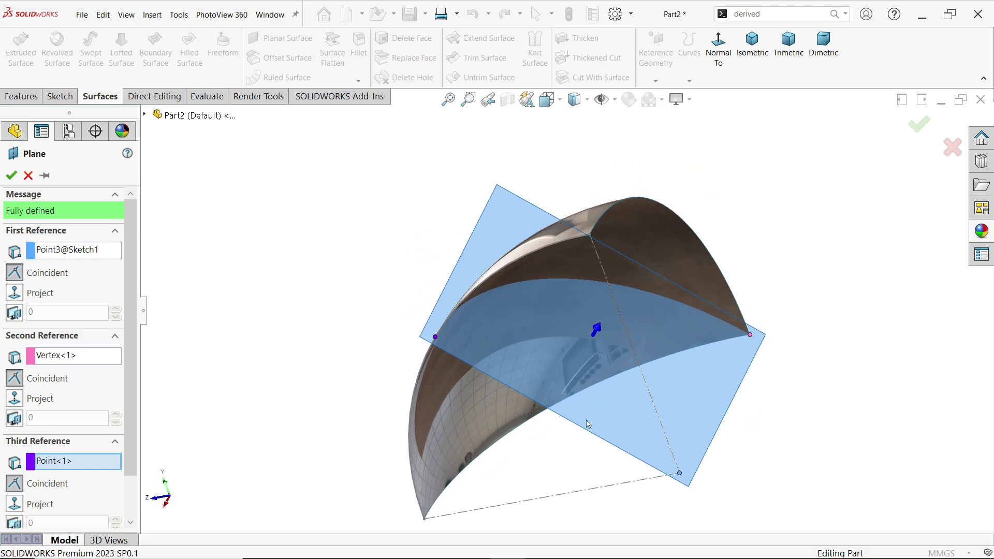
{"action": "left_click", "coordinate": [11, 176]}
Create a reference plane through the centerlines' origin point, the midpoint of the surface's profile arc edge and the surface corner on the Z axis
{"action": "left_click", "coordinate": [656, 81]}
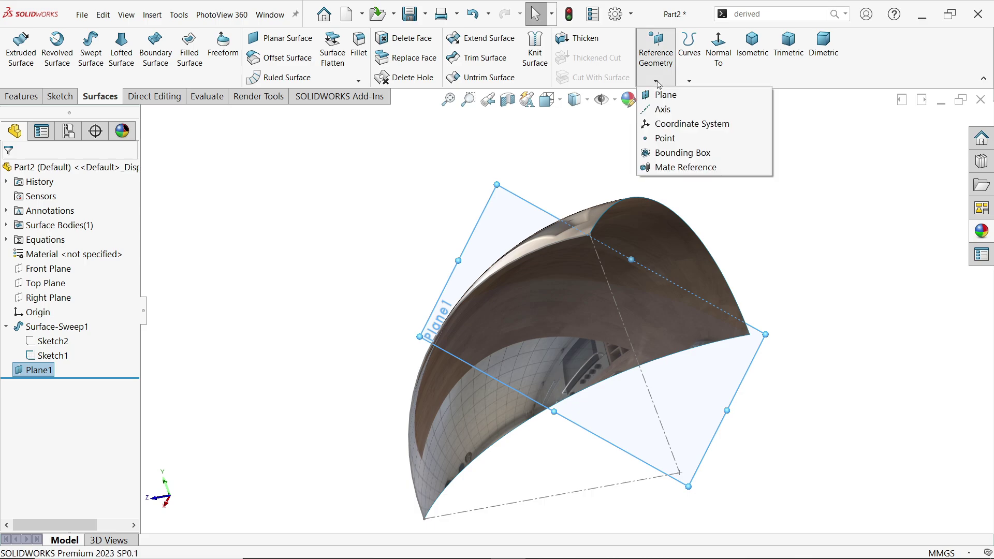
{"action": "left_click", "coordinate": [664, 96]}
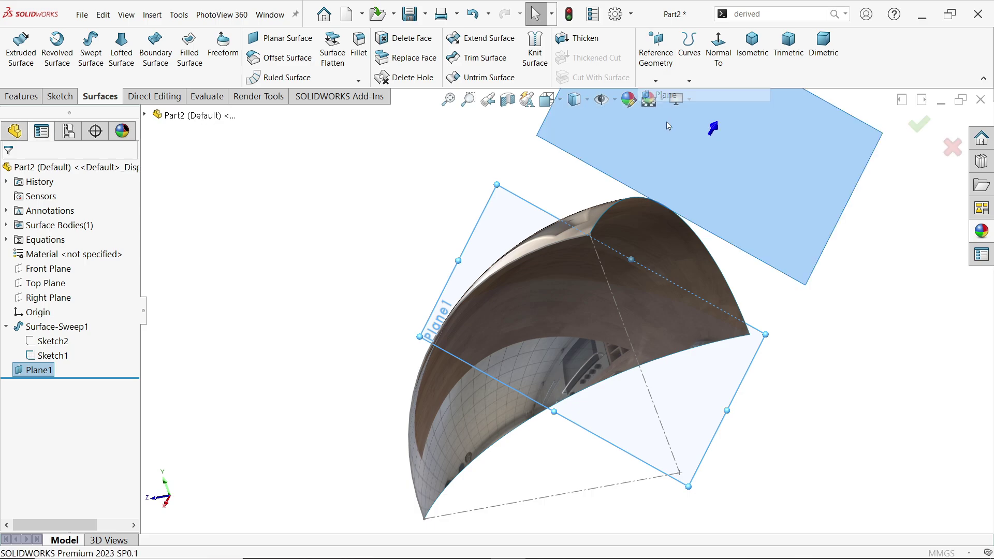
{"action": "left_click", "coordinate": [680, 473]}
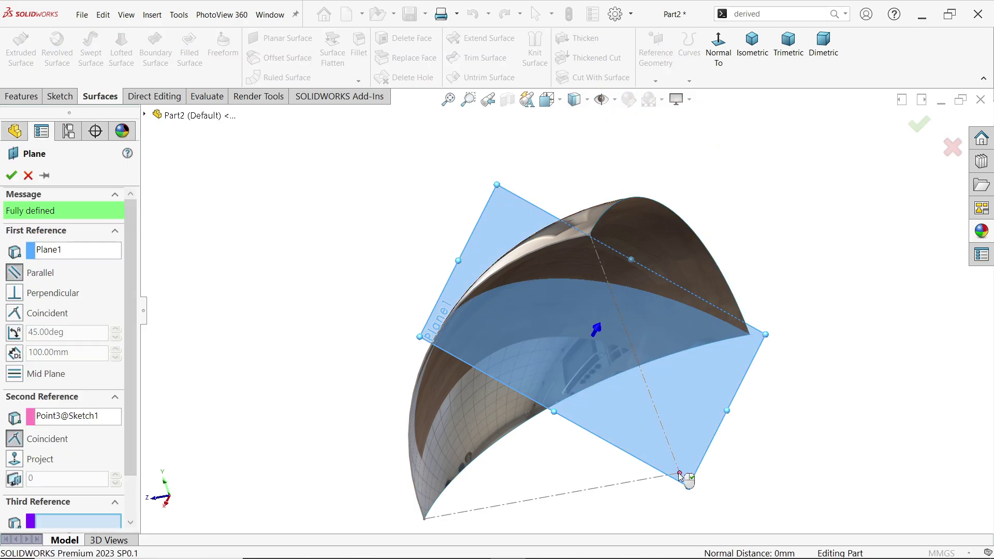
{"action": "middle_click_drag", "start_coordinate": [824, 256], "coordinate": [506, 461]}
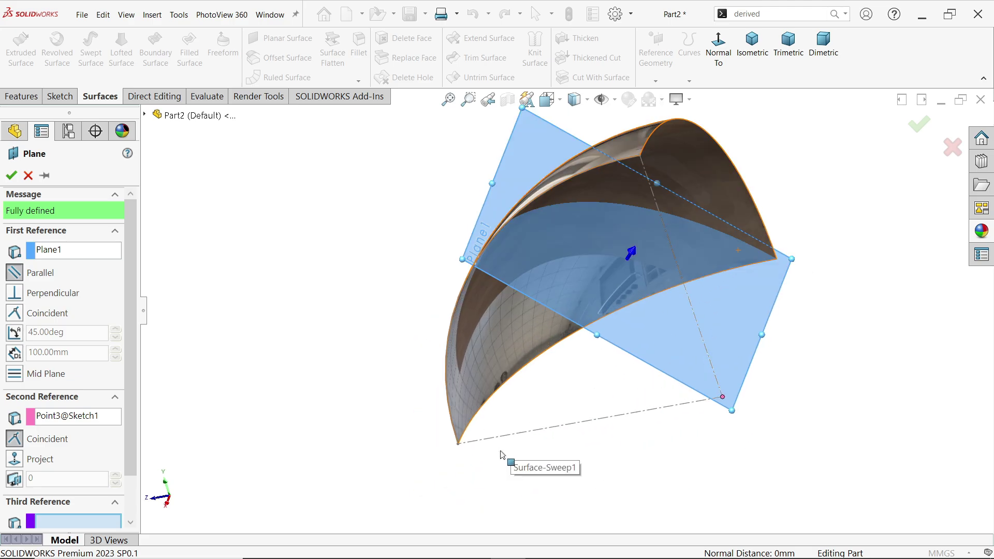
{"action": "left_click", "coordinate": [457, 446]}
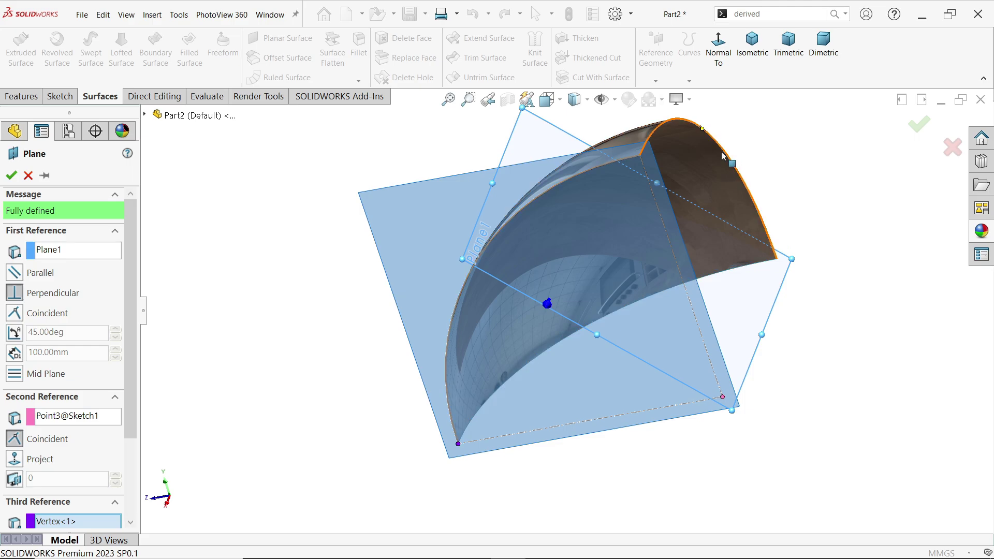
{"action": "left_click", "coordinate": [702, 132]}
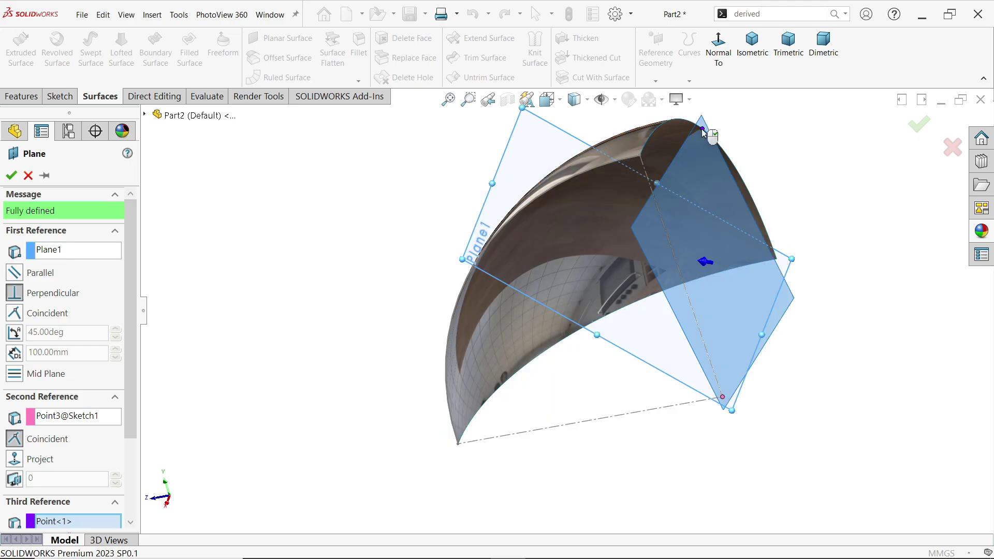
{"action": "middle_click_drag", "start_coordinate": [724, 139], "coordinate": [755, 241]}
{"action": "left_click", "coordinate": [52, 251]}
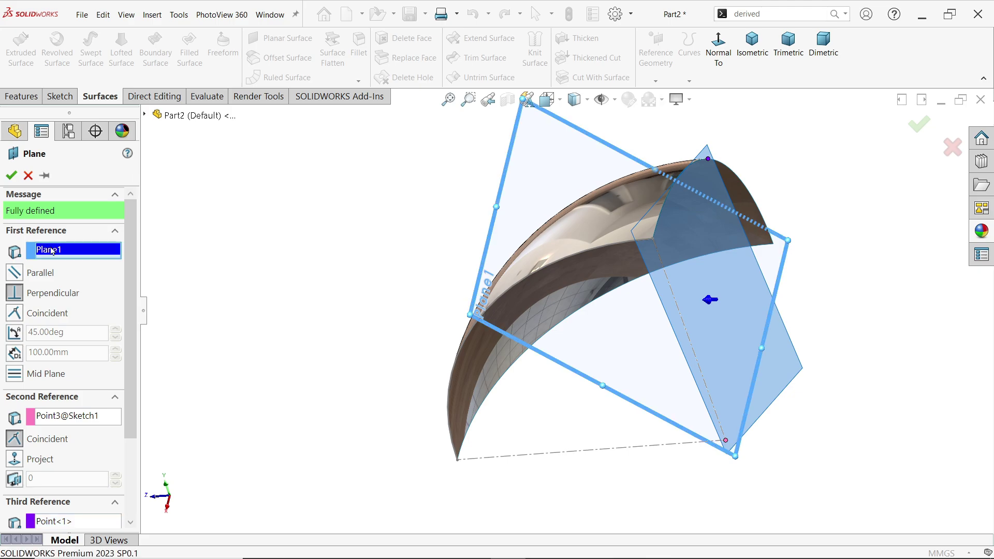
{"action": "right_click", "coordinate": [51, 250]}
{"action": "left_click", "coordinate": [86, 256]}
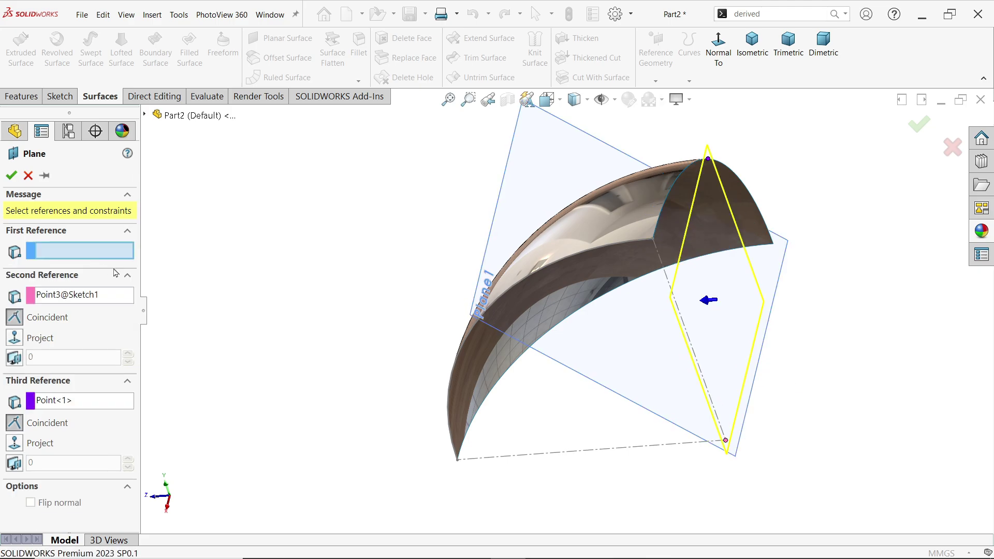
{"action": "left_click", "coordinate": [457, 460]}
{"action": "middle_click_drag", "start_coordinate": [773, 384], "coordinate": [753, 421]}
{"action": "left_click", "coordinate": [11, 176]}
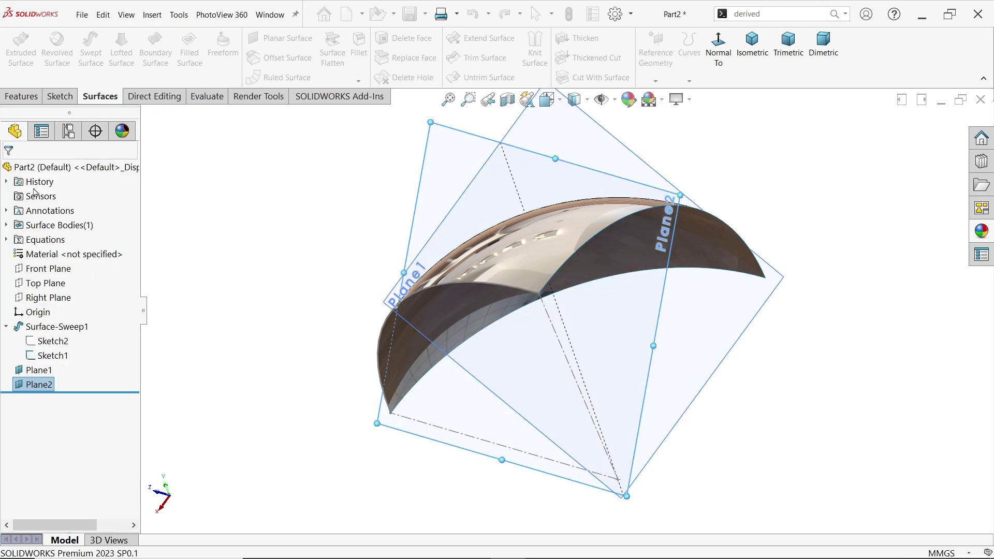
Create a mid plane between the Right Plane and the Front Plane with its offset flipped
{"action": "left_click", "coordinate": [656, 83]}
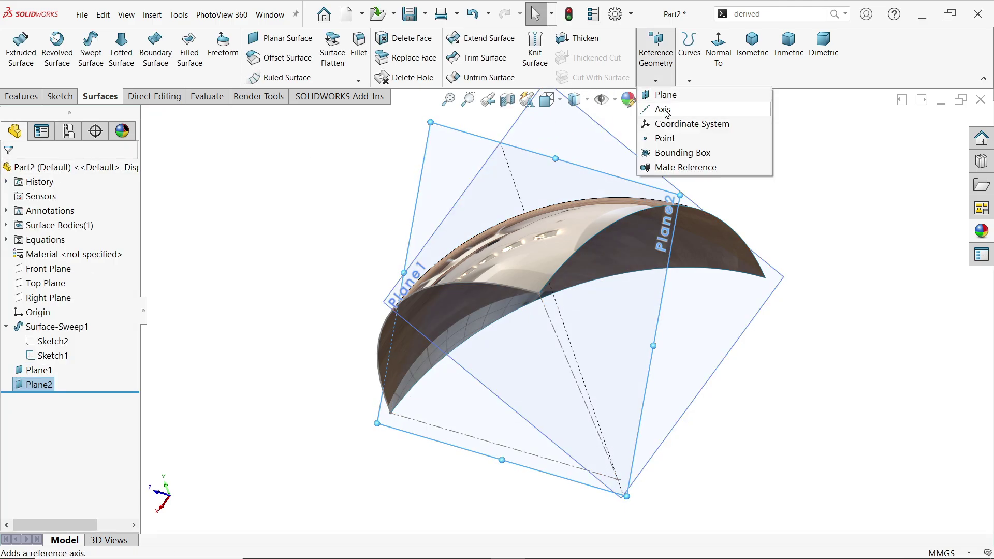
{"action": "left_click", "coordinate": [668, 97]}
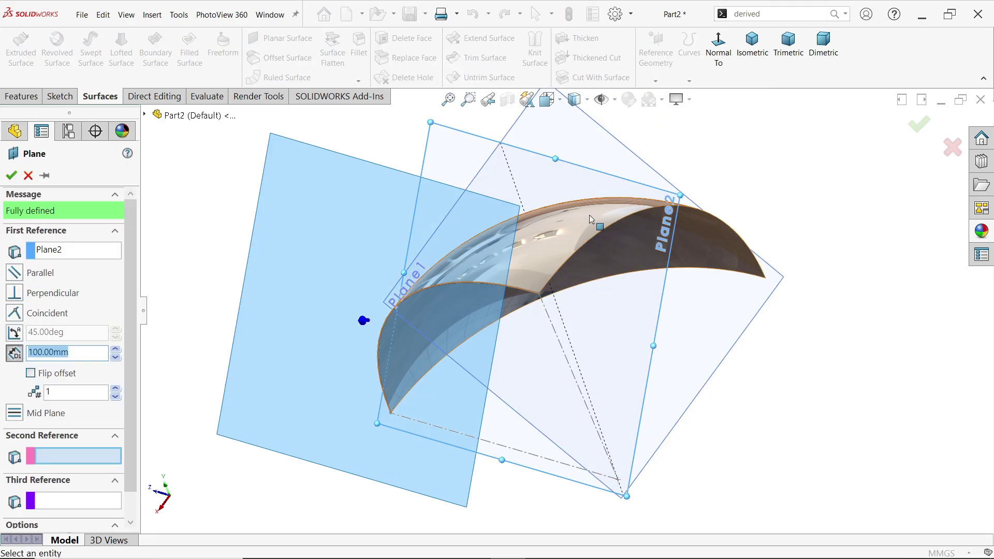
{"action": "right_click", "coordinate": [66, 252]}
{"action": "left_click", "coordinate": [51, 259]}
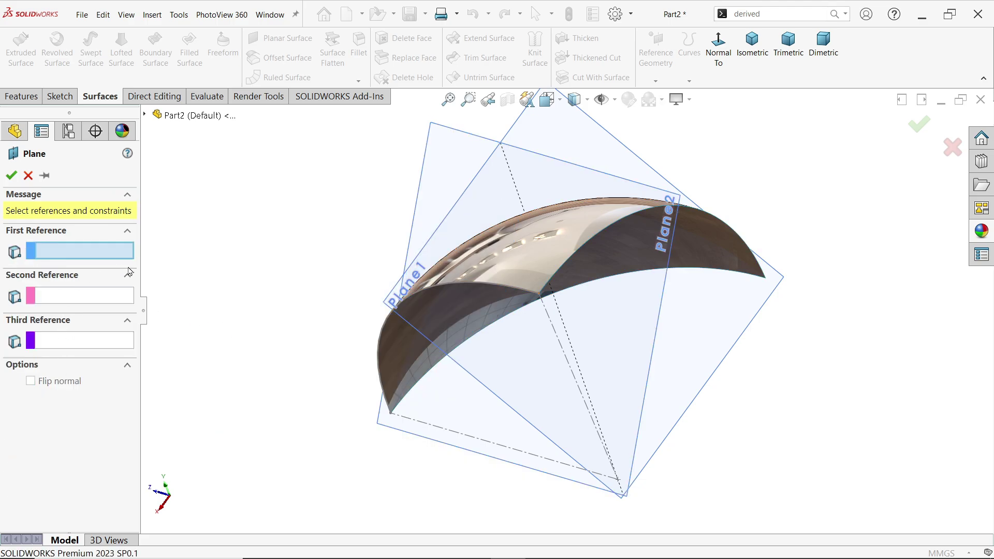
{"action": "left_click", "coordinate": [144, 116]}
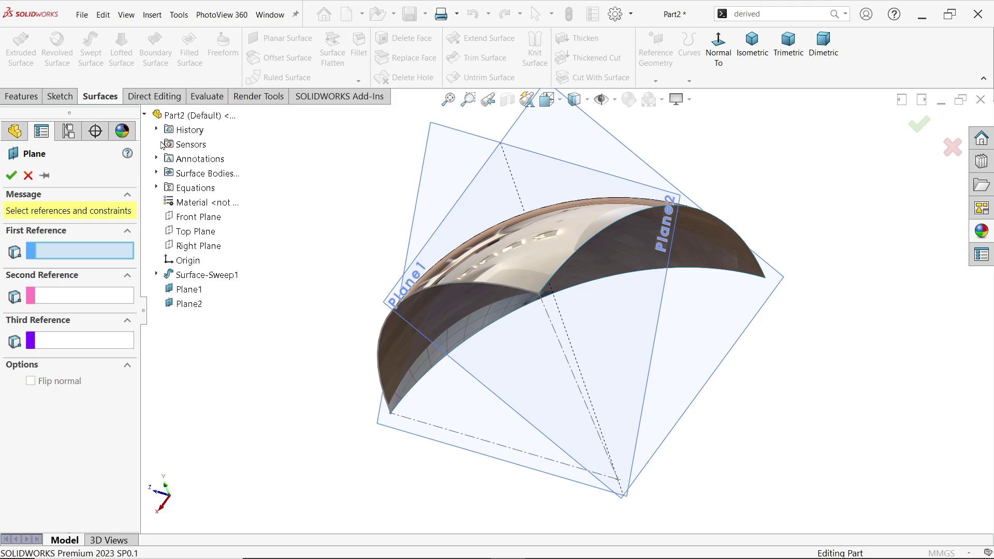
{"action": "left_click", "coordinate": [197, 251]}
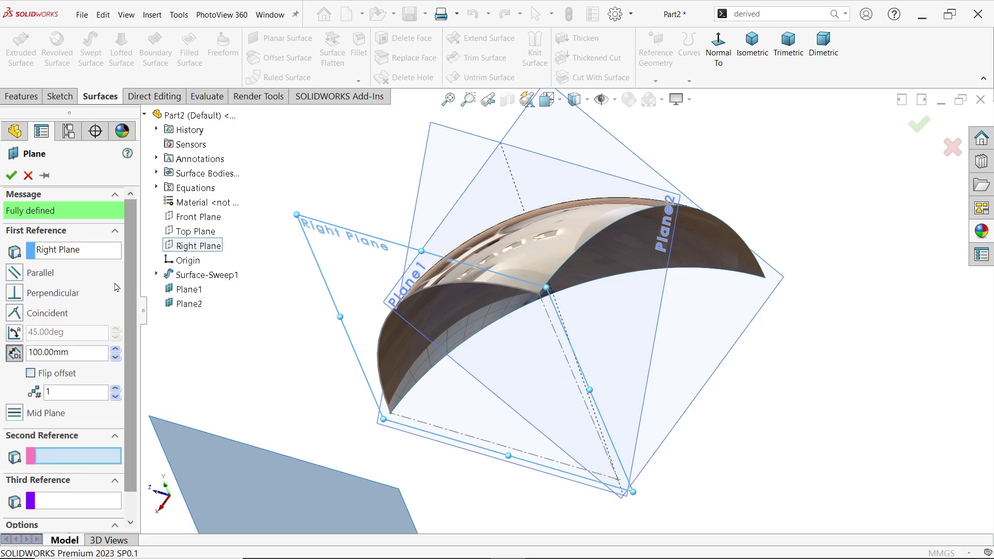
{"action": "left_click", "coordinate": [203, 218]}
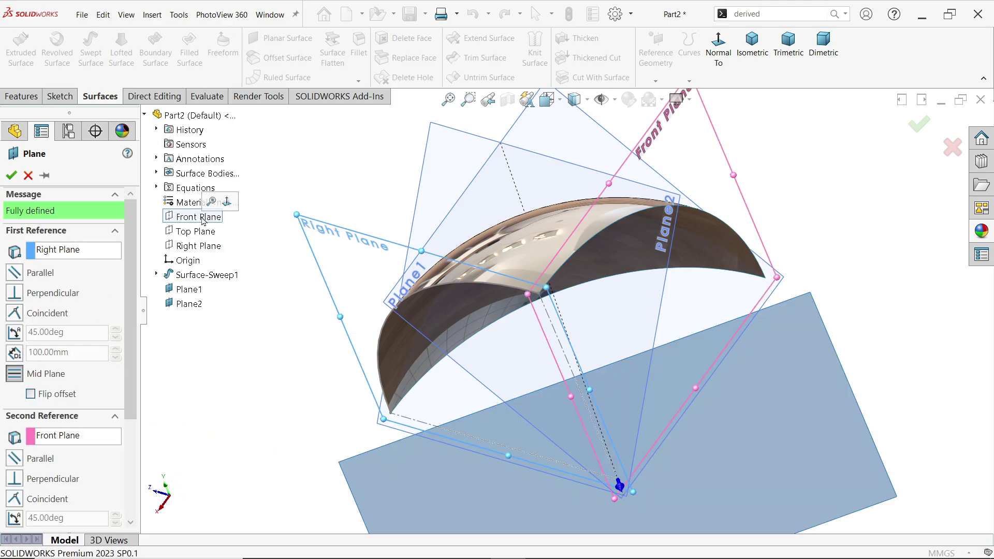
{"action": "key", "text": "f"}
{"action": "middle_click_drag", "start_coordinate": [811, 311], "coordinate": [852, 250]}
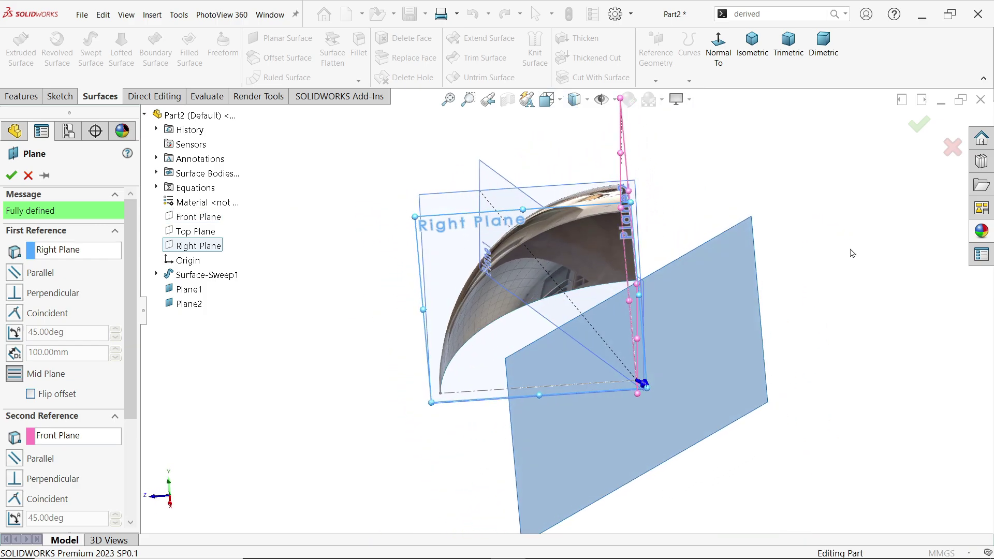
{"action": "left_click", "coordinate": [31, 394]}
{"action": "middle_click_drag", "start_coordinate": [513, 373], "coordinate": [534, 288]}
{"action": "scroll", "coordinate": [548, 269], "scroll_direction": "down", "scroll_amount": 2}
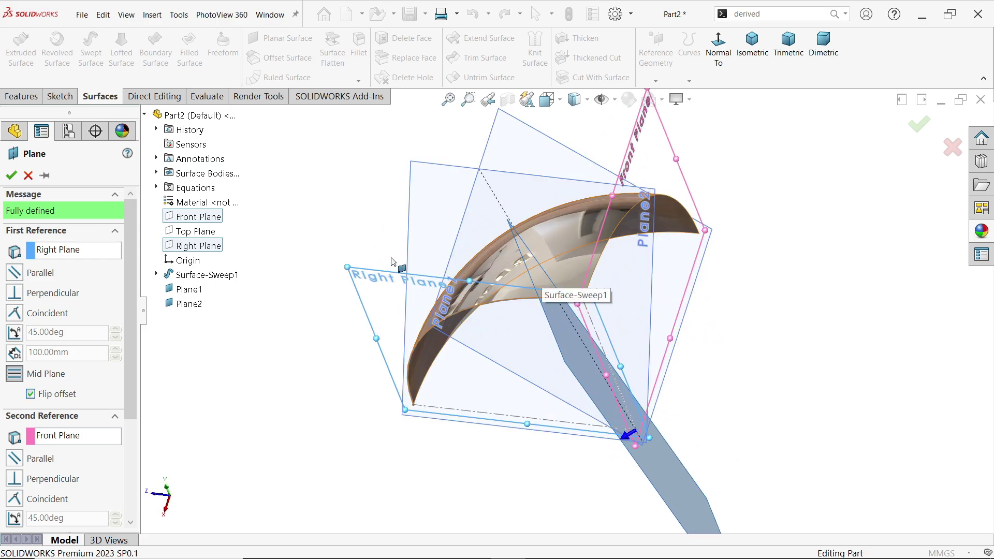
{"action": "left_click", "coordinate": [11, 175]}
Start a 3D sketch and create the intersection curve between Plane3 and the swept surface's face
{"action": "middle_click_drag", "start_coordinate": [599, 124], "coordinate": [590, 192]}
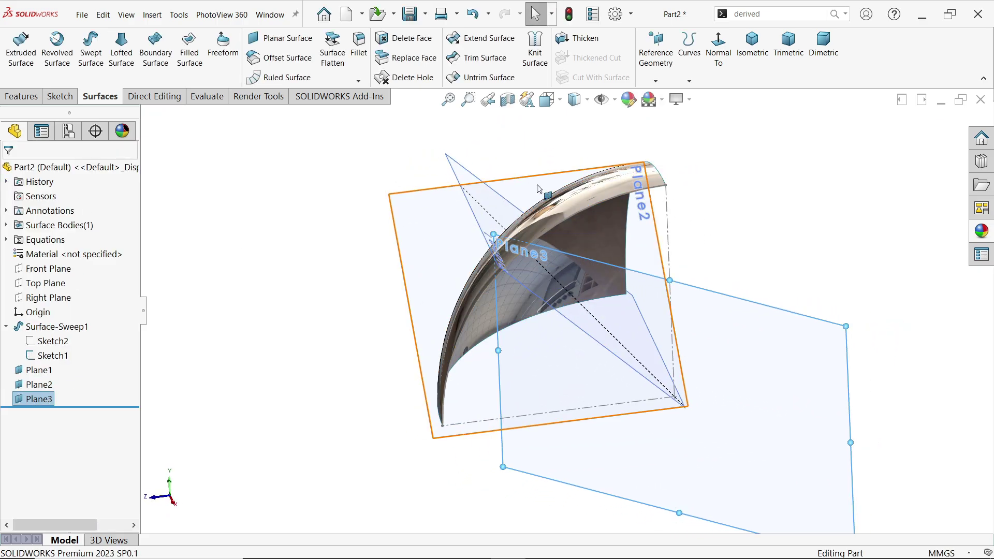
{"action": "left_click", "coordinate": [60, 98]}
{"action": "left_click", "coordinate": [17, 81]}
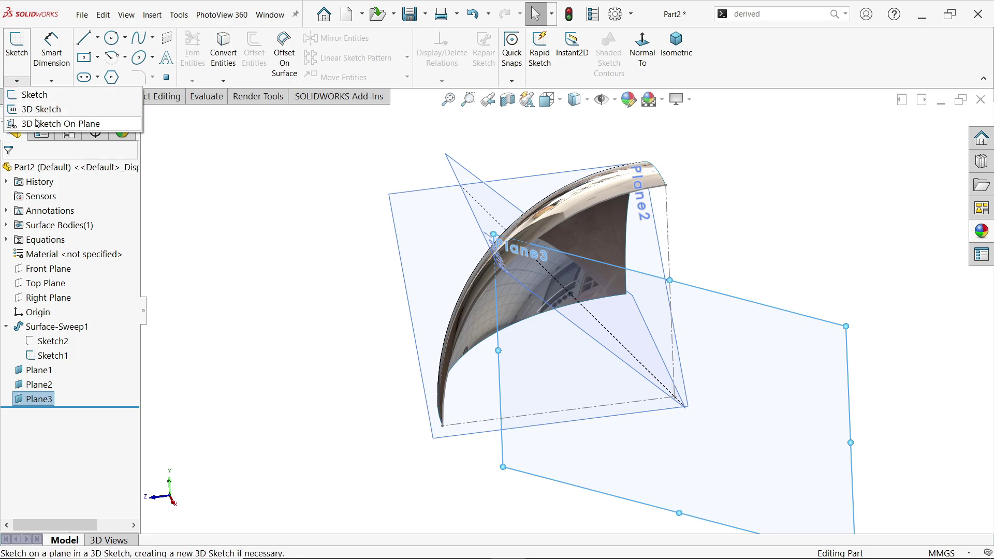
{"action": "left_click", "coordinate": [39, 114]}
{"action": "mouse_move", "coordinate": [248, 219]}
{"action": "middle_mouse_down"}
{"action": "mouse_move", "coordinate": [304, 242]}
{"action": "mouse_move", "coordinate": [295, 235]}
{"action": "middle_mouse_up"}
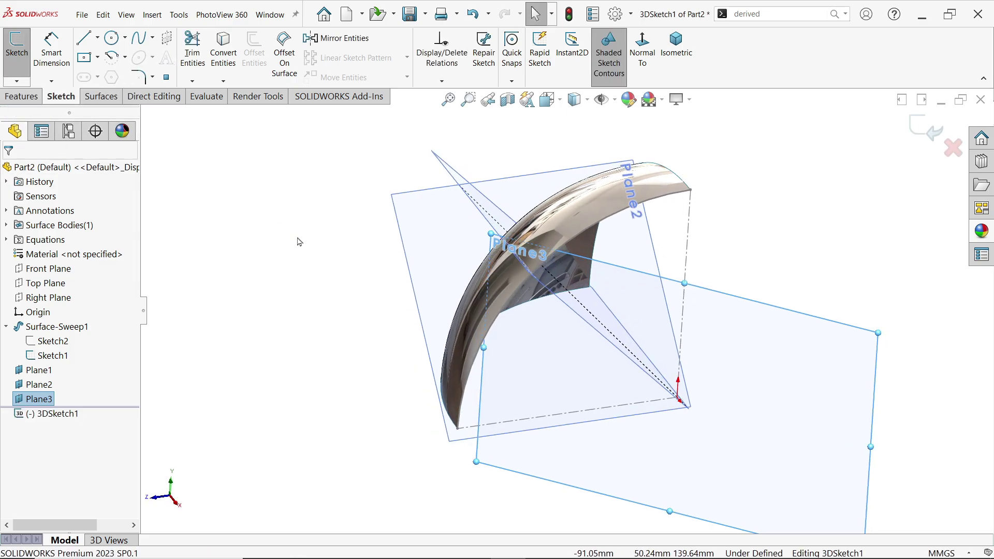
{"action": "left_click", "coordinate": [223, 81]}
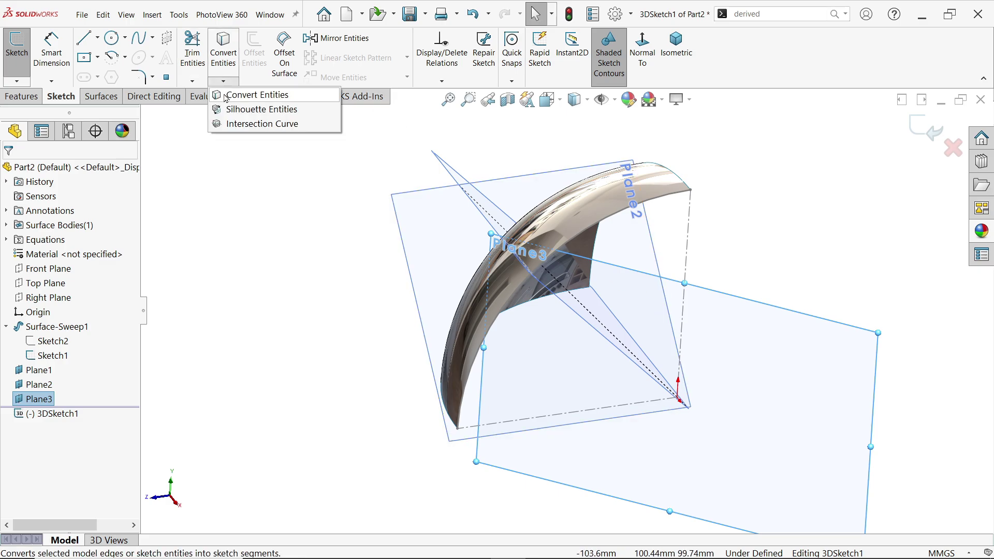
{"action": "left_click", "coordinate": [239, 125]}
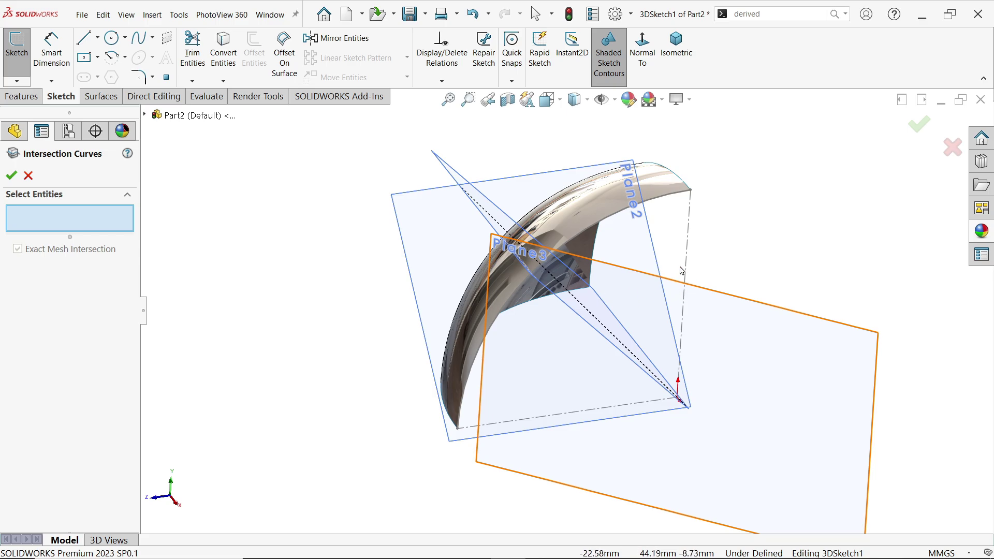
{"action": "left_click", "coordinate": [725, 302]}
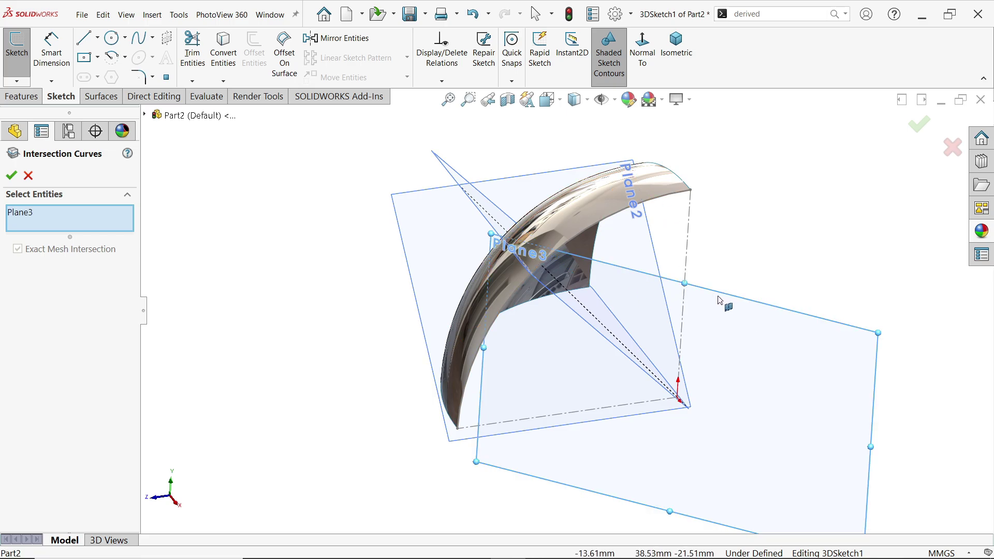
{"action": "left_click", "coordinate": [661, 187]}
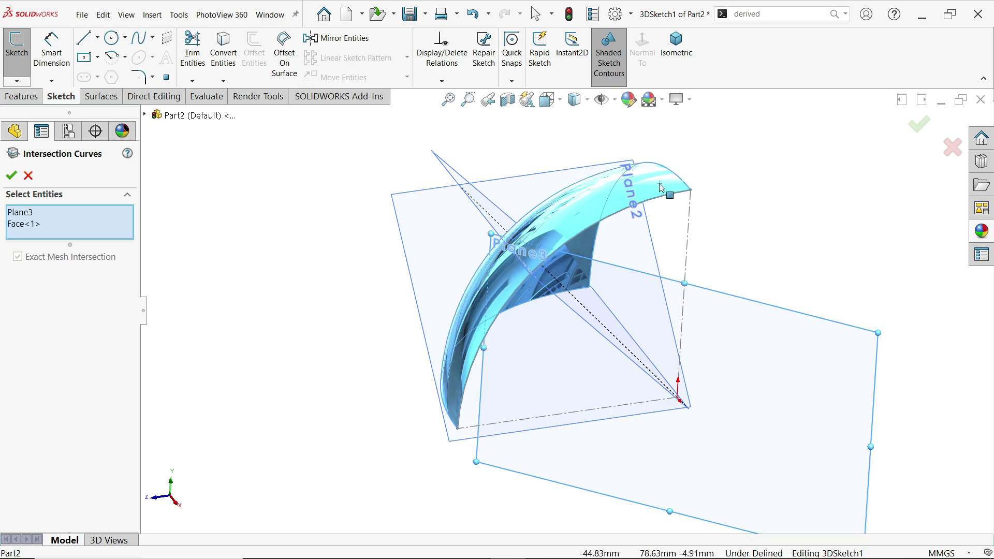
{"action": "left_click", "coordinate": [11, 175]}
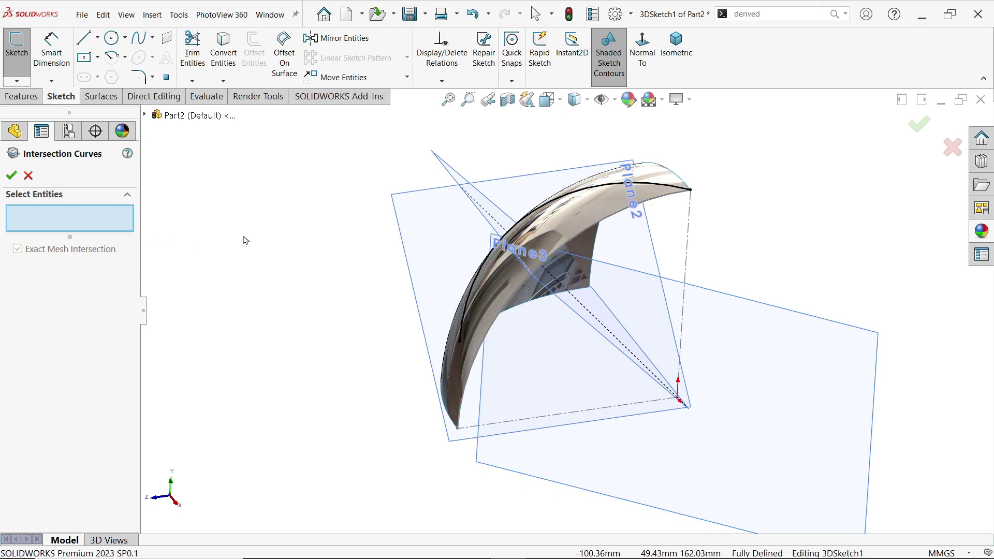
Add the intersection curve between Plane1 and the swept surface's face to the 3D sketch
{"action": "middle_click_drag", "start_coordinate": [245, 240], "coordinate": [304, 257]}
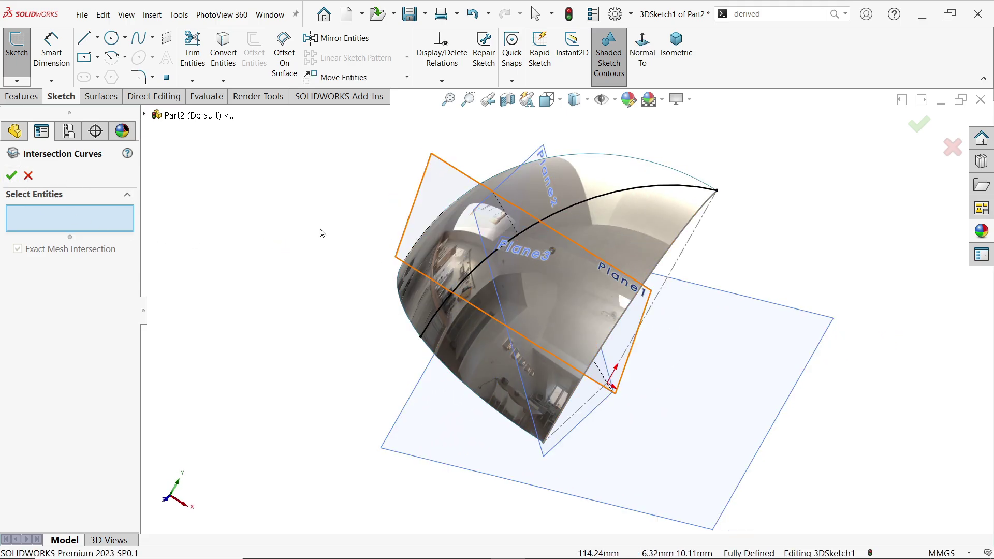
{"action": "left_click", "coordinate": [454, 172]}
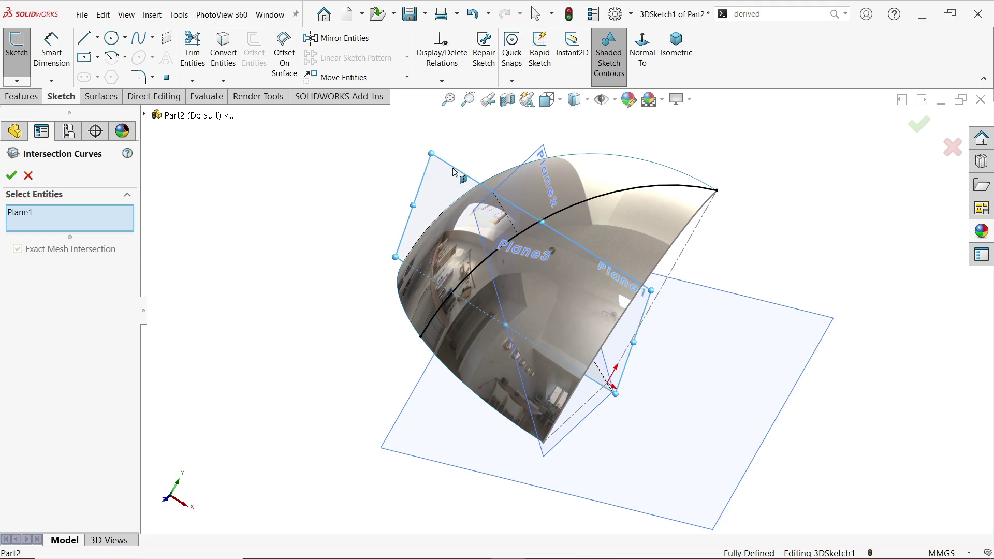
{"action": "left_click", "coordinate": [572, 235]}
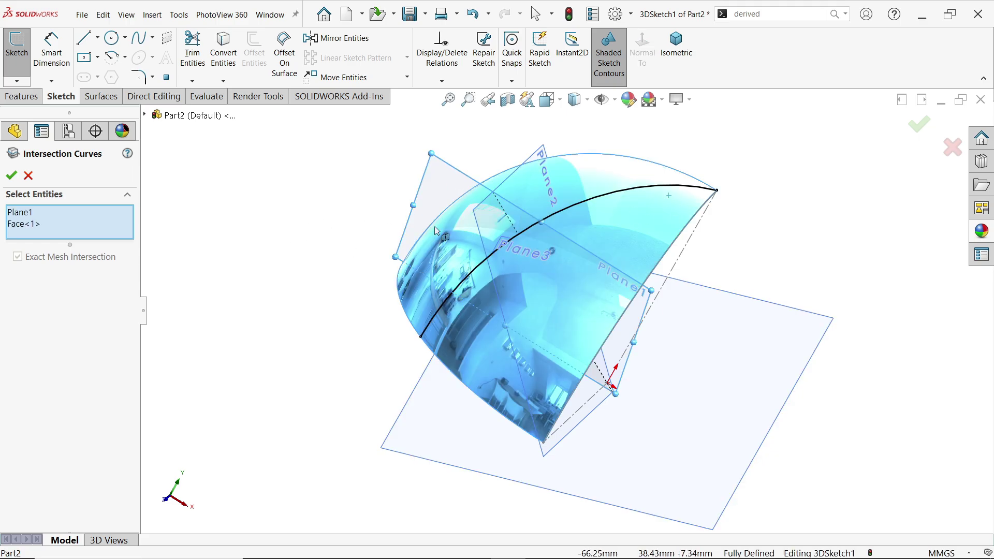
{"action": "left_click", "coordinate": [12, 177]}
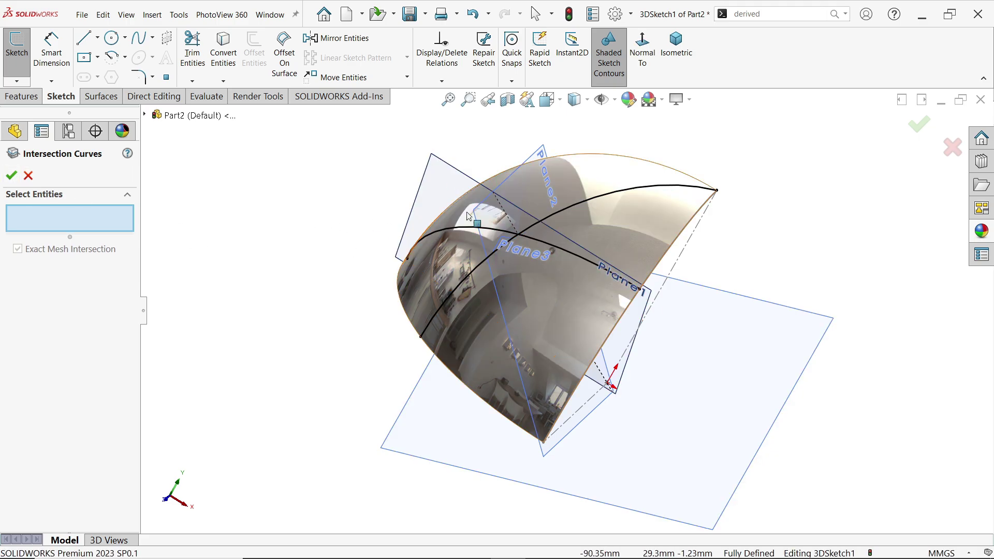
Add the intersection curve between Plane2 and the swept surface's face, and finish the 3D sketch
{"action": "left_click", "coordinate": [533, 169]}
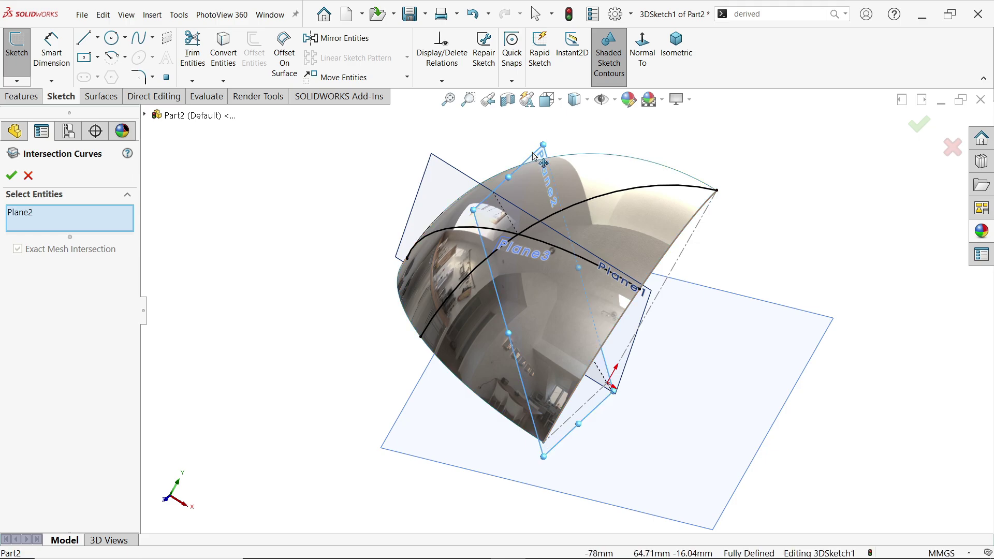
{"action": "left_click", "coordinate": [675, 210]}
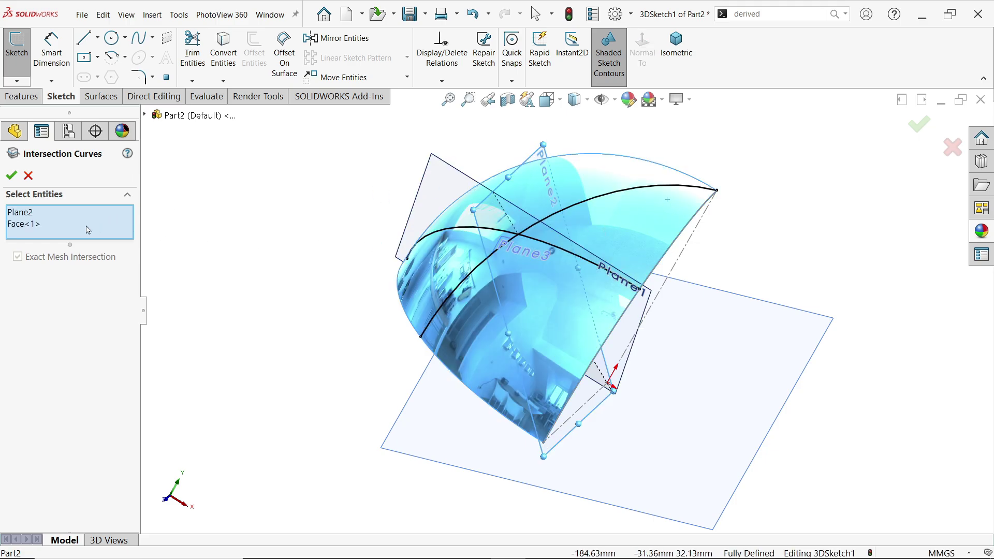
{"action": "left_click", "coordinate": [13, 176]}
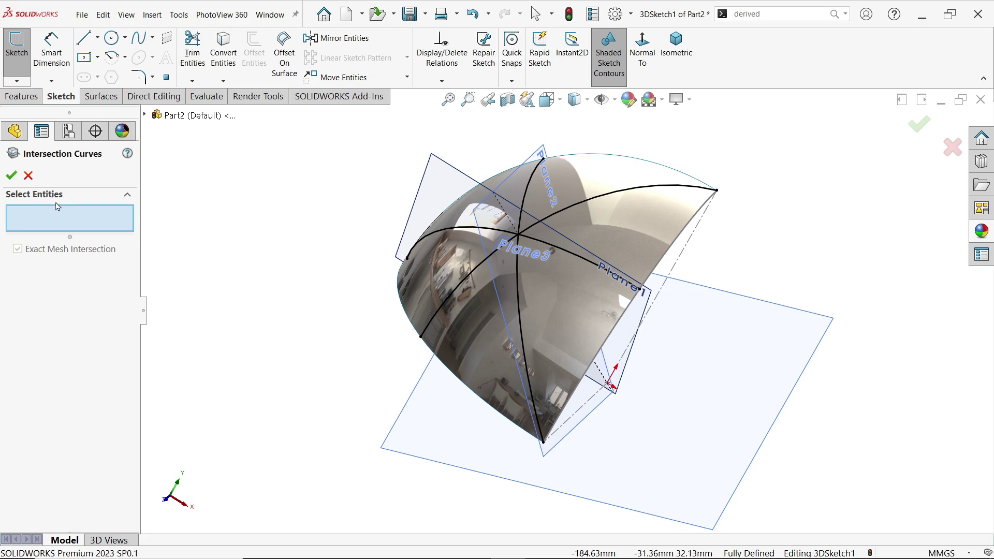
{"action": "left_click", "coordinate": [28, 175]}
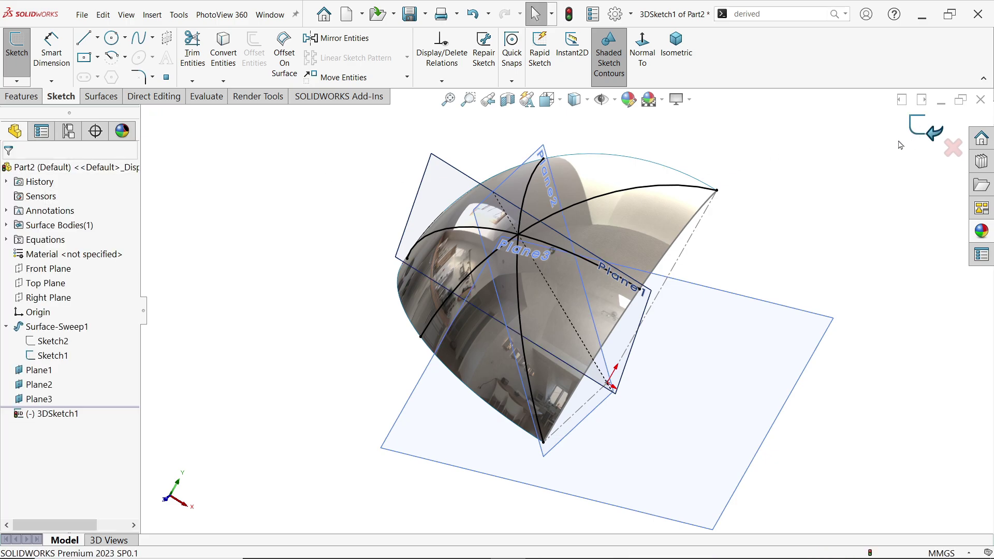
{"action": "left_click", "coordinate": [921, 127]}
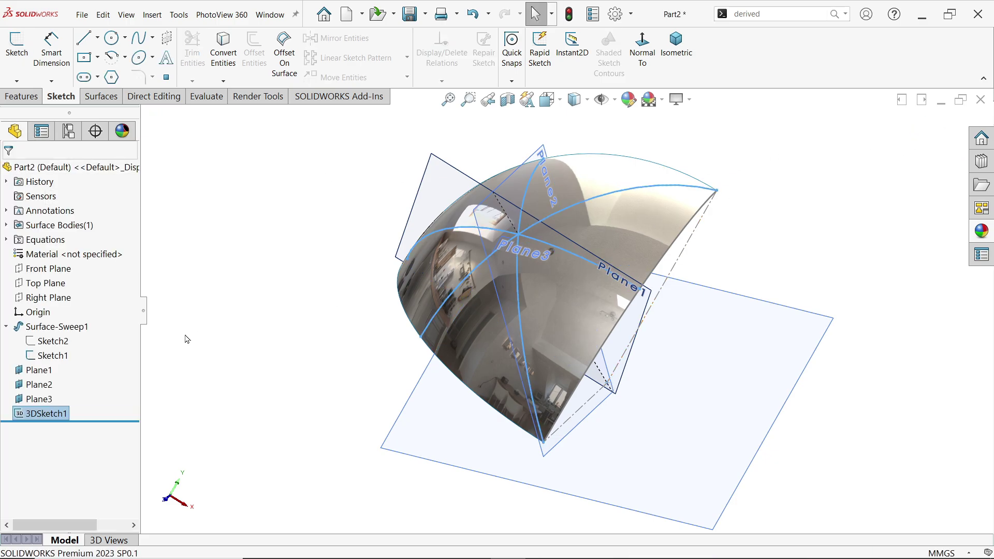
Hide Plane1, Plane2 and Plane3 and return to the isometric view
{"action": "left_click_drag", "start_coordinate": [41, 403], "coordinate": [41, 402]}
{"action": "right_click", "coordinate": [41, 399]}
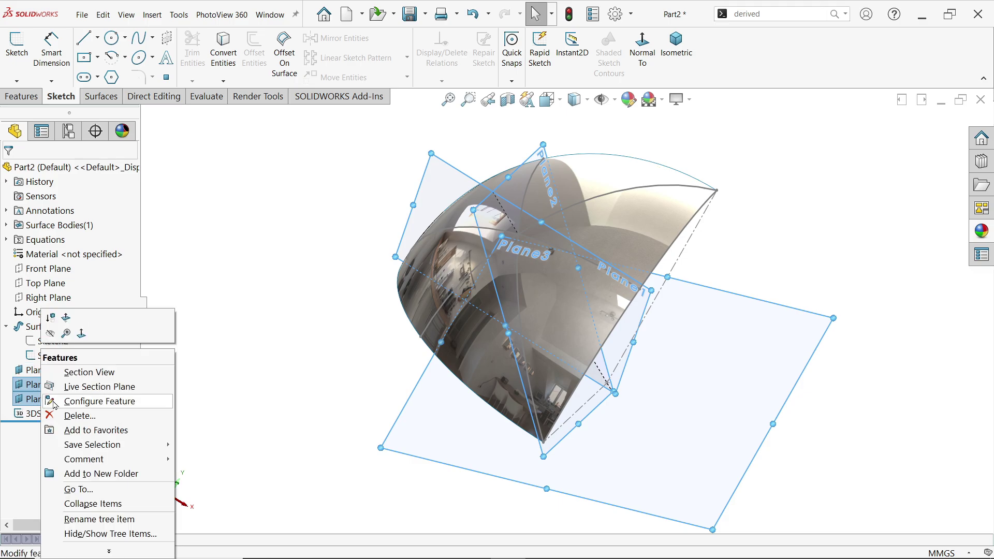
{"action": "left_click", "coordinate": [50, 334]}
{"action": "middle_click_drag", "start_coordinate": [195, 264], "coordinate": [490, 203]}
{"action": "scroll", "coordinate": [513, 246], "scroll_direction": "down", "scroll_amount": 3}
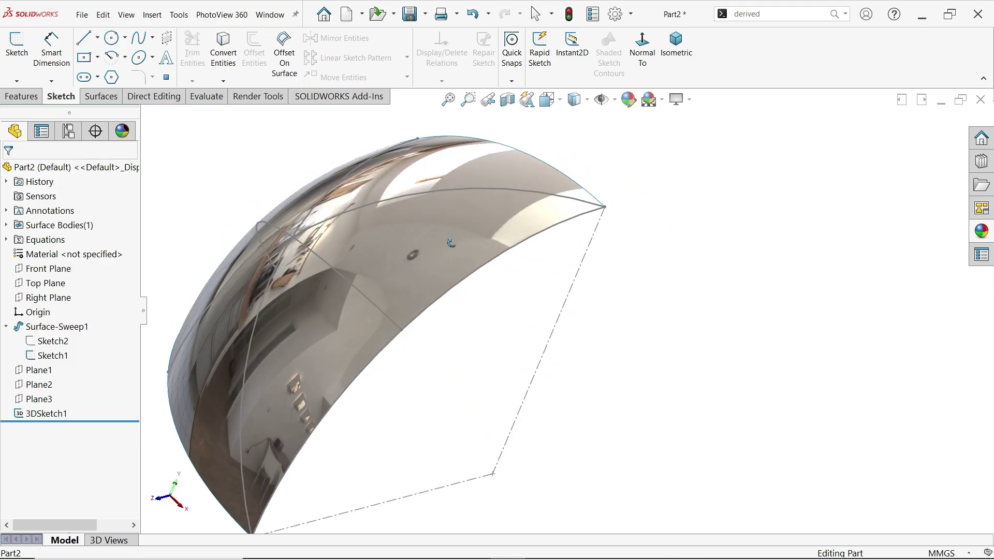
{"action": "left_click", "coordinate": [676, 44]}
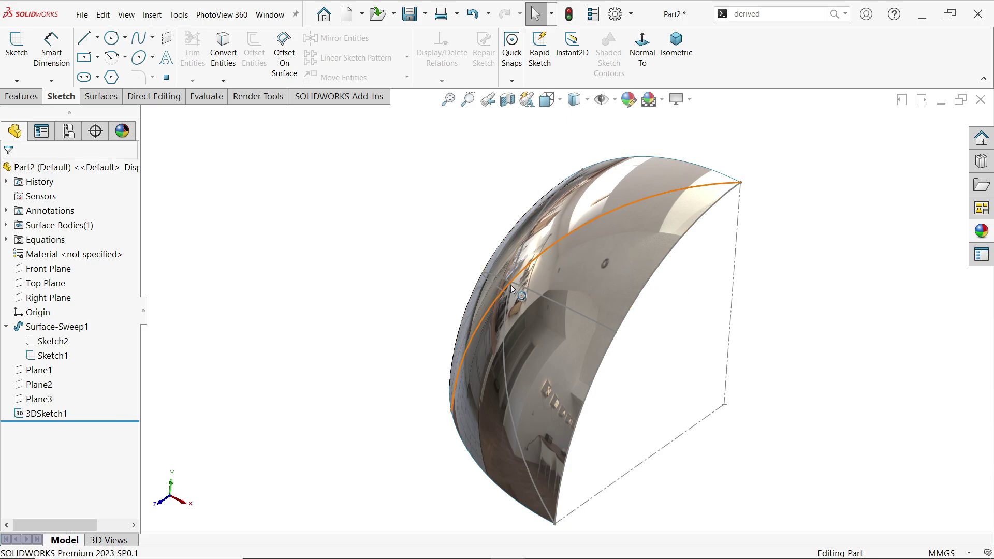
Start a sketch on Plane3 and draw a centerline from the origin to the crossing point of the intersection curves on the surface
{"action": "left_click", "coordinate": [35, 401]}
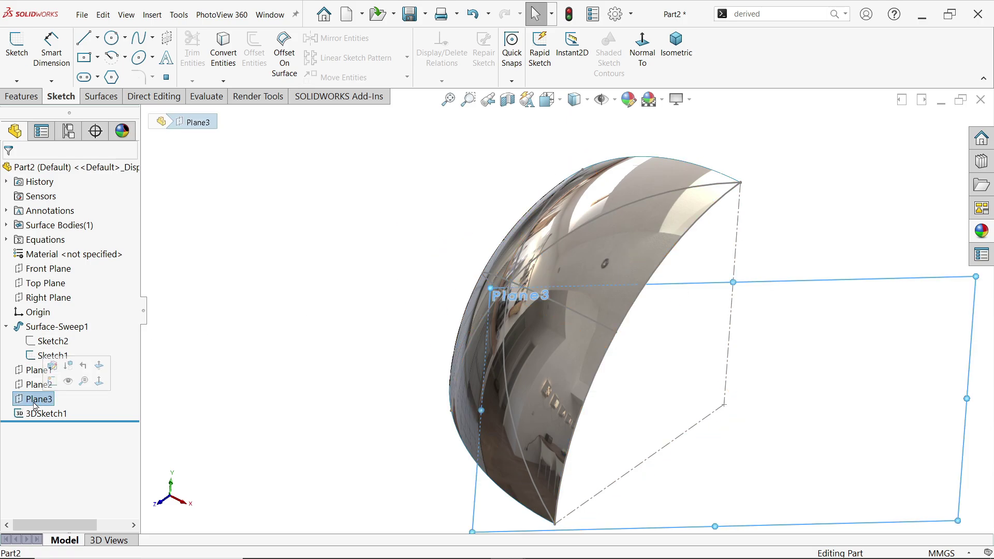
{"action": "left_click", "coordinate": [17, 56]}
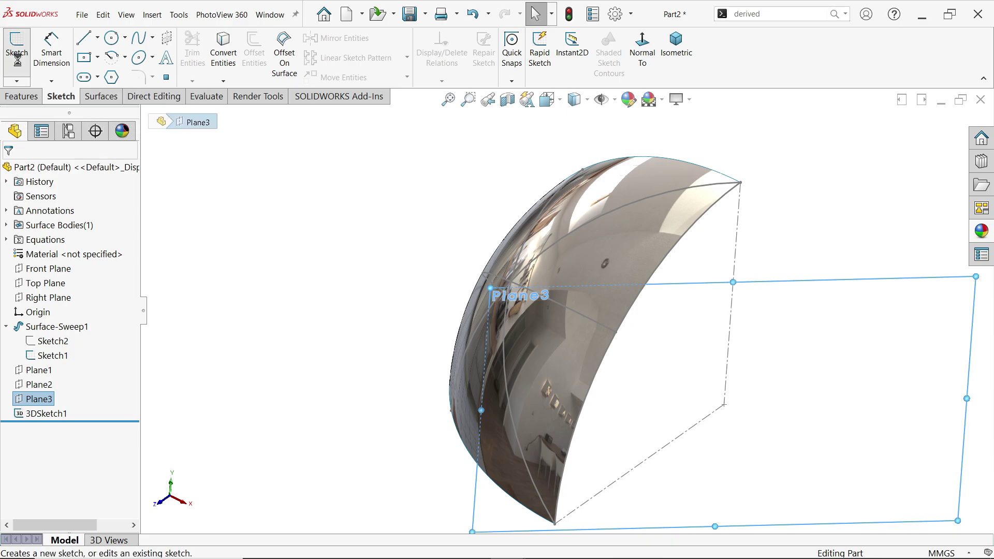
{"action": "left_click", "coordinate": [97, 37]}
{"action": "left_click", "coordinate": [109, 69]}
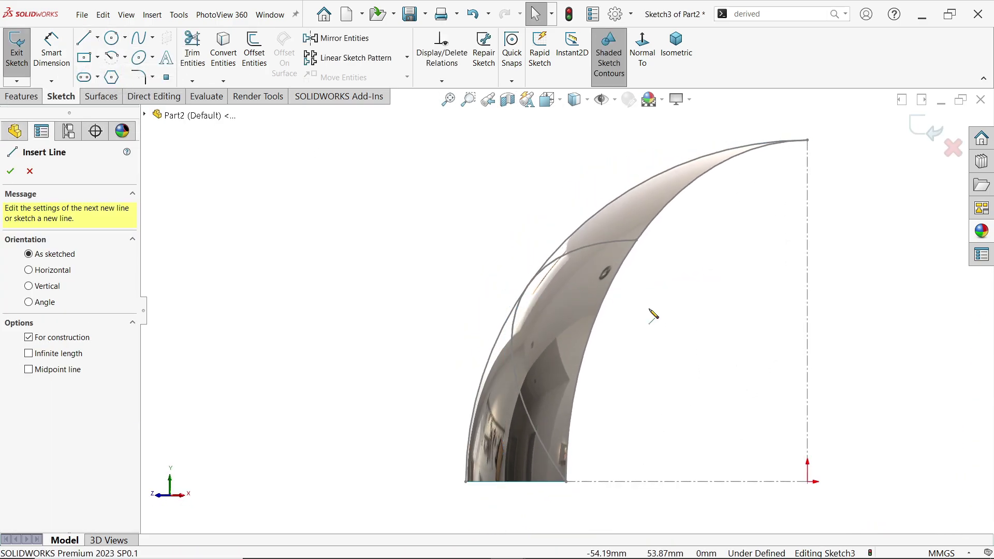
{"action": "left_click", "coordinate": [807, 481]}
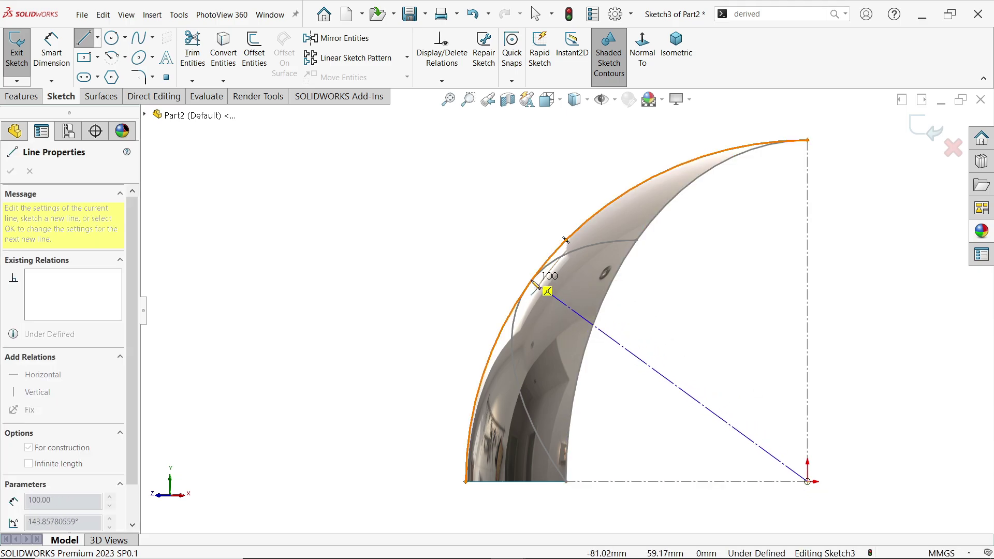
{"action": "middle_click_drag", "start_coordinate": [529, 287], "coordinate": [529, 299], "text": "ctrl"}
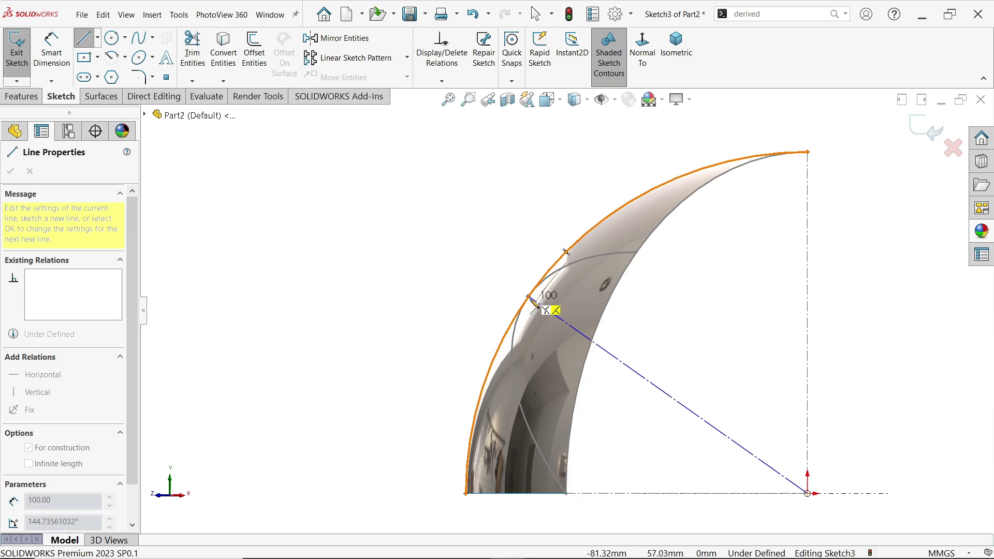
{"action": "left_click", "coordinate": [529, 298]}
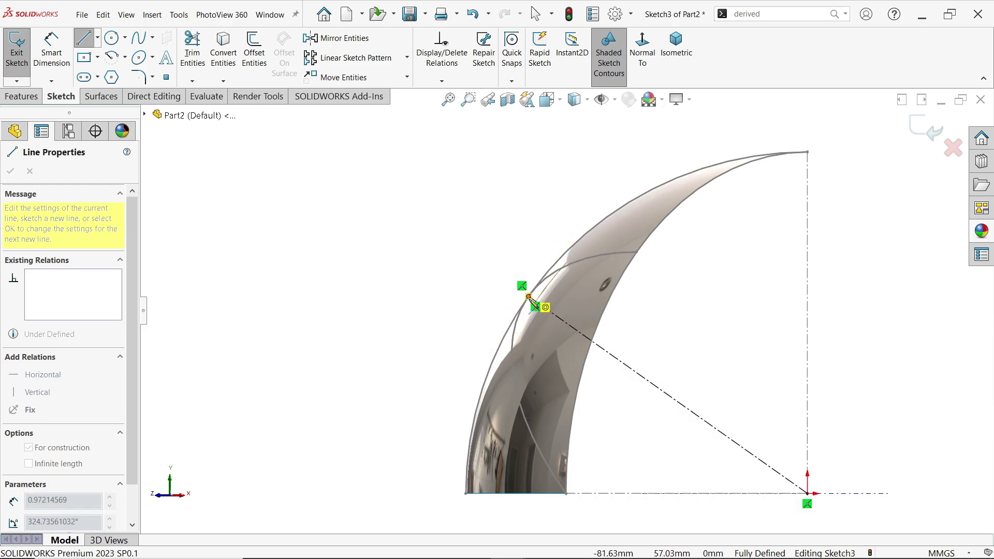
{"action": "key", "text": "a"}
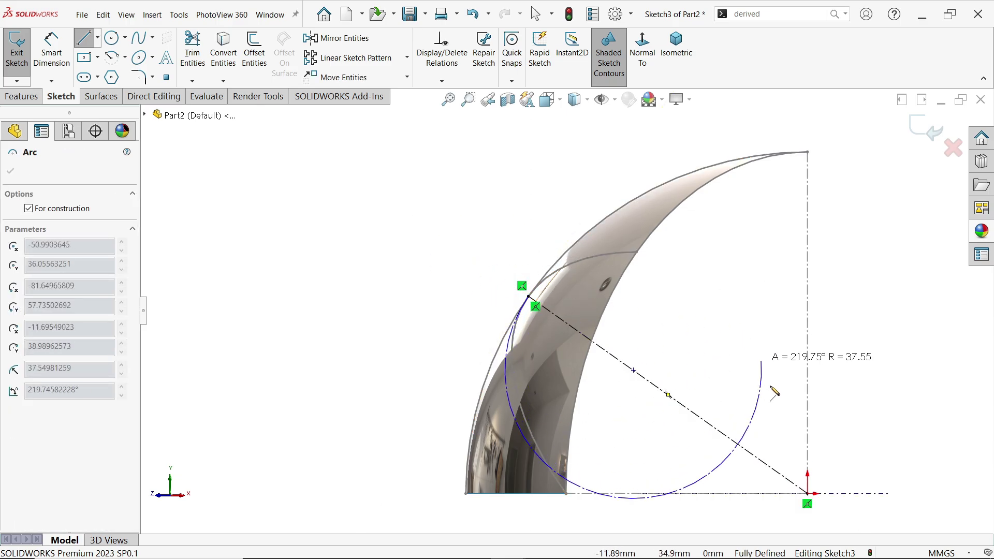
{"action": "key", "text": "Escape"}
{"action": "key", "text": "Escape"}
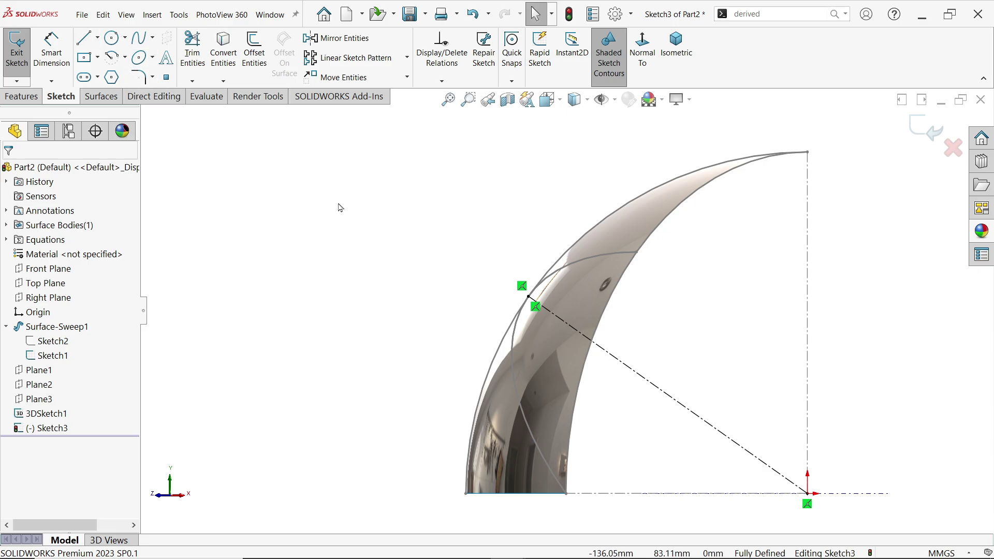
Convert the outer intersection curve into the sketch and trim away its portion below the centerline
{"action": "left_click", "coordinate": [637, 201]}
{"action": "left_click", "coordinate": [226, 51]}
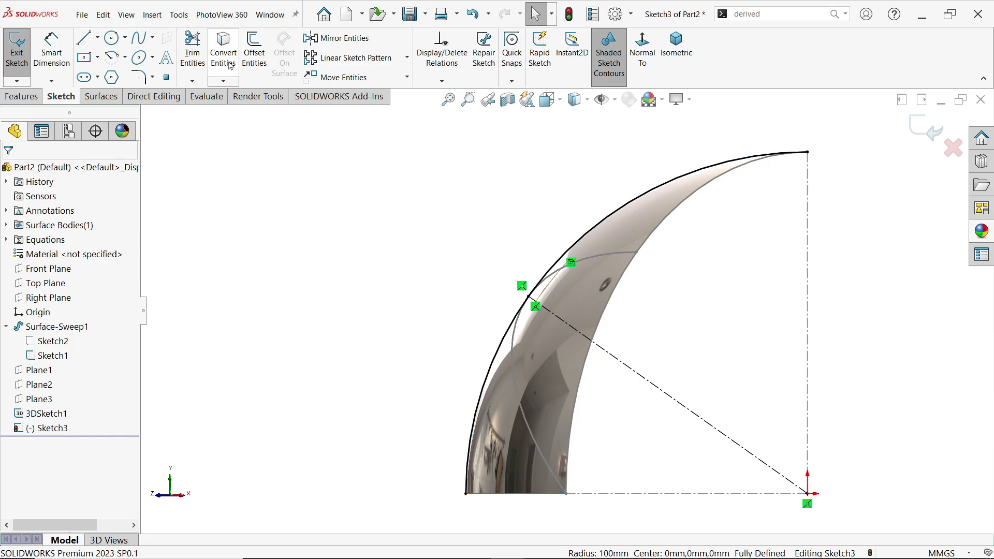
{"action": "left_click", "coordinate": [192, 52]}
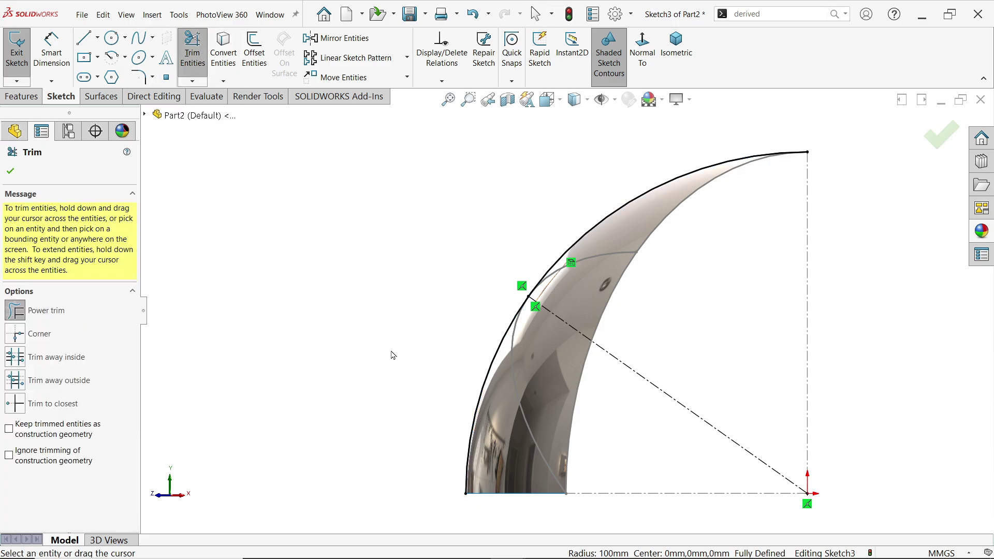
{"action": "left_click_drag", "start_coordinate": [481, 356], "coordinate": [508, 359]}
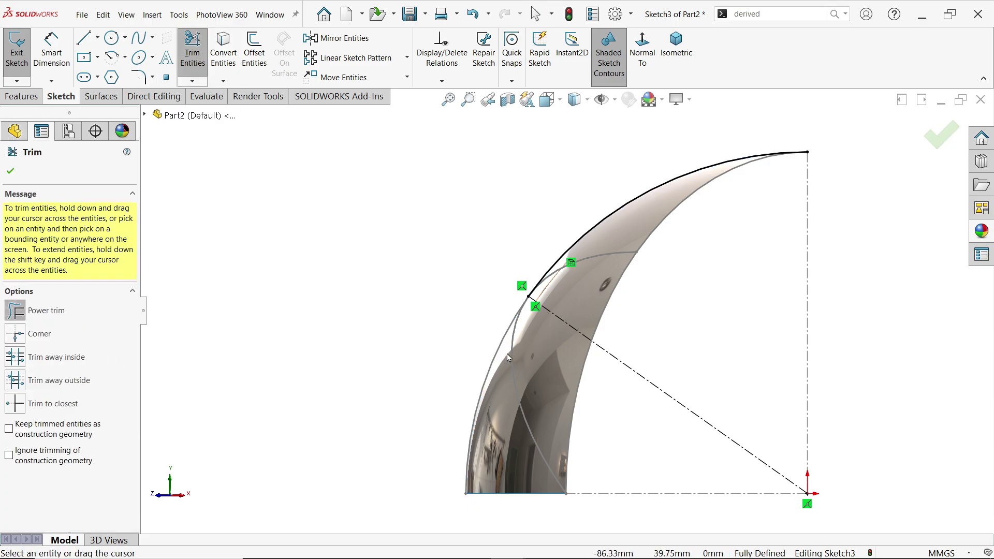
{"action": "left_click", "coordinate": [10, 171]}
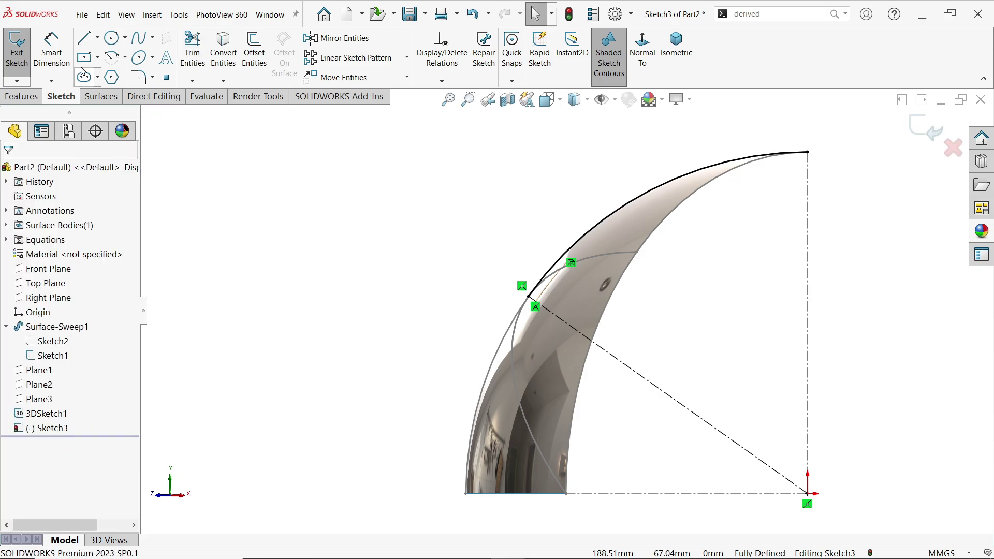
Draw a centerline from the origin to the midpoint of the trimmed arc
{"action": "left_click", "coordinate": [100, 39]}
{"action": "left_click", "coordinate": [103, 70]}
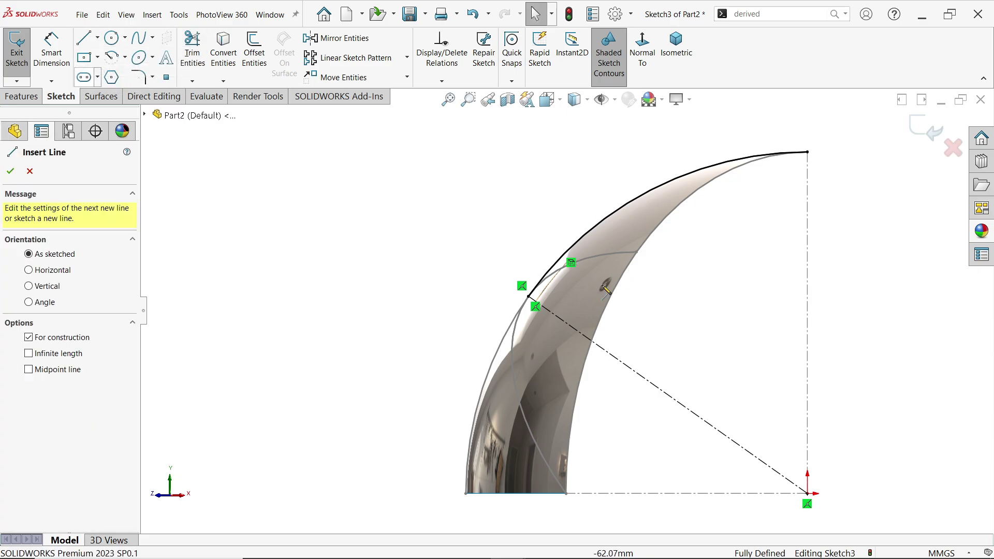
{"action": "left_click", "coordinate": [807, 494]}
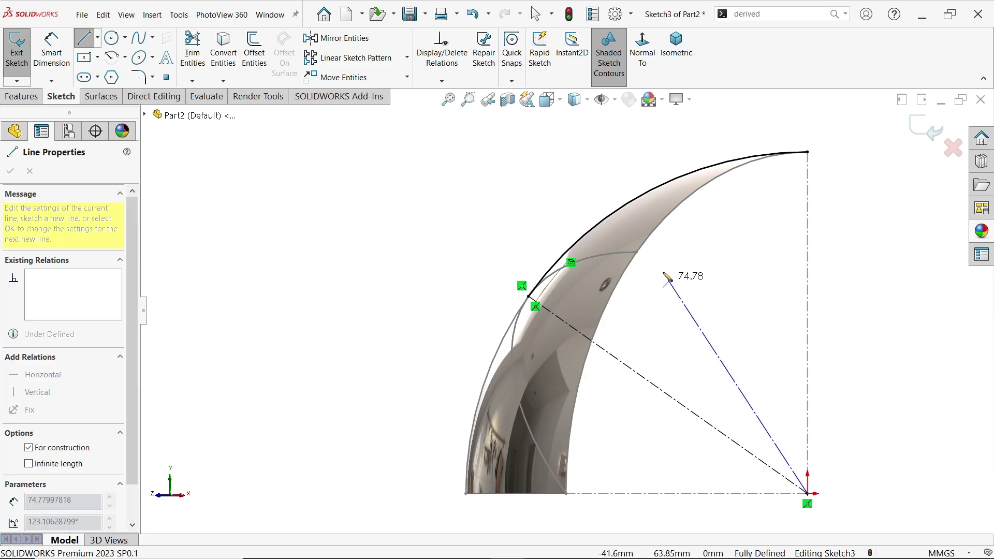
{"action": "left_click", "coordinate": [652, 191]}
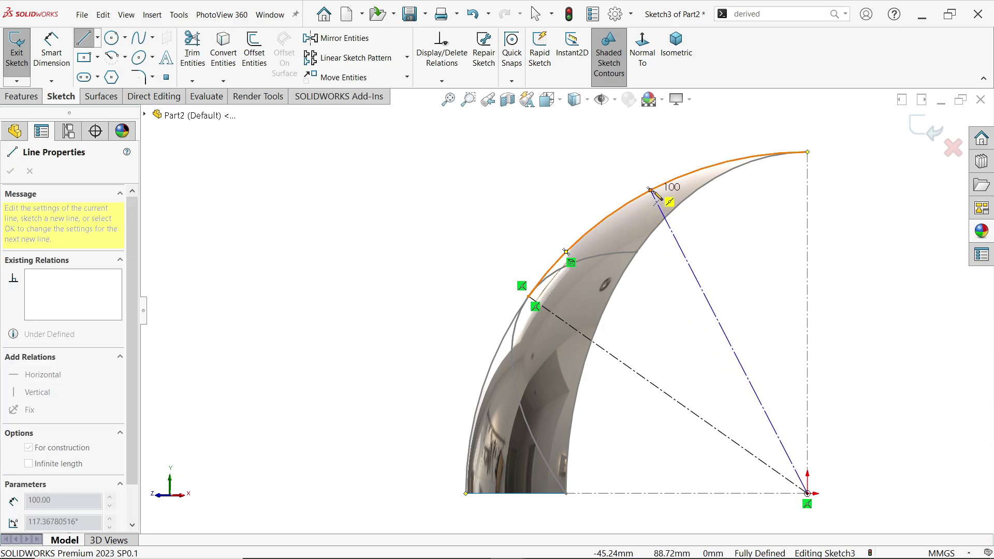
{"action": "key", "text": "Escape"}
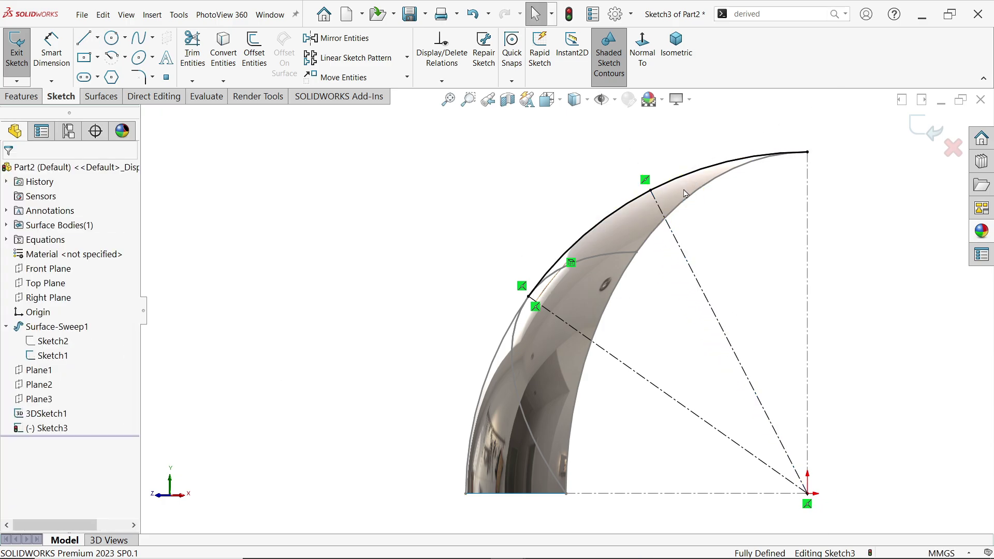
Delete the centerline running to the arc's lower endpoint, and finish the sketch
{"action": "left_click", "coordinate": [570, 327]}
{"action": "key", "text": "Delete"}
{"action": "middle_click_drag", "start_coordinate": [602, 326], "coordinate": [667, 382]}
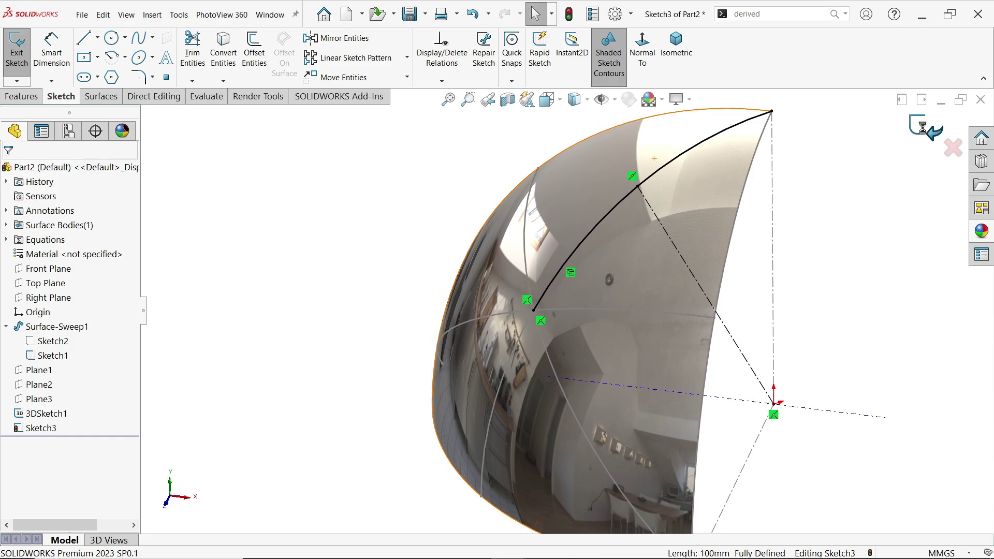
{"action": "left_click", "coordinate": [922, 128]}
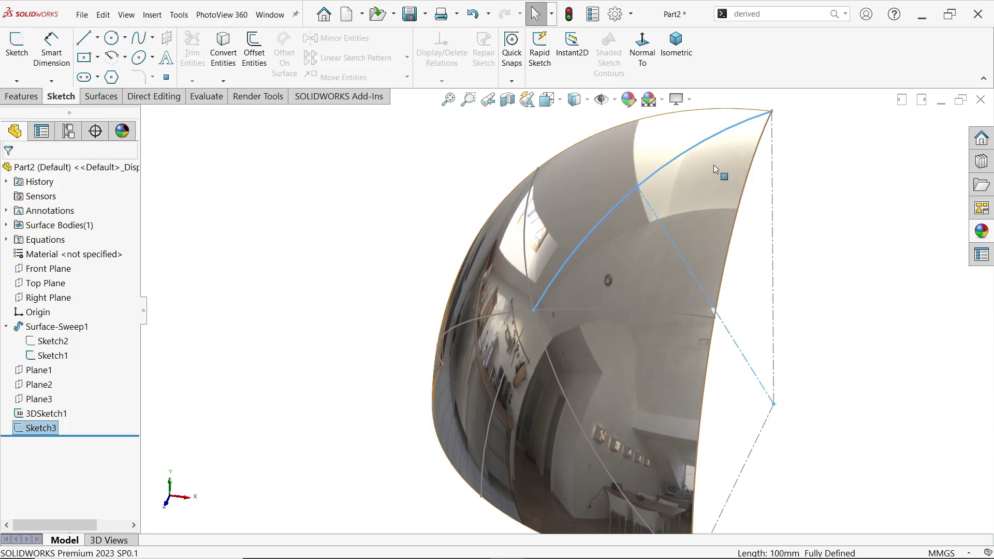
Create a reference plane coincident with the sketched centerline and the 3D sketch point on the swept surface's nearest edge
{"action": "middle_click_drag", "start_coordinate": [686, 231], "coordinate": [698, 258]}
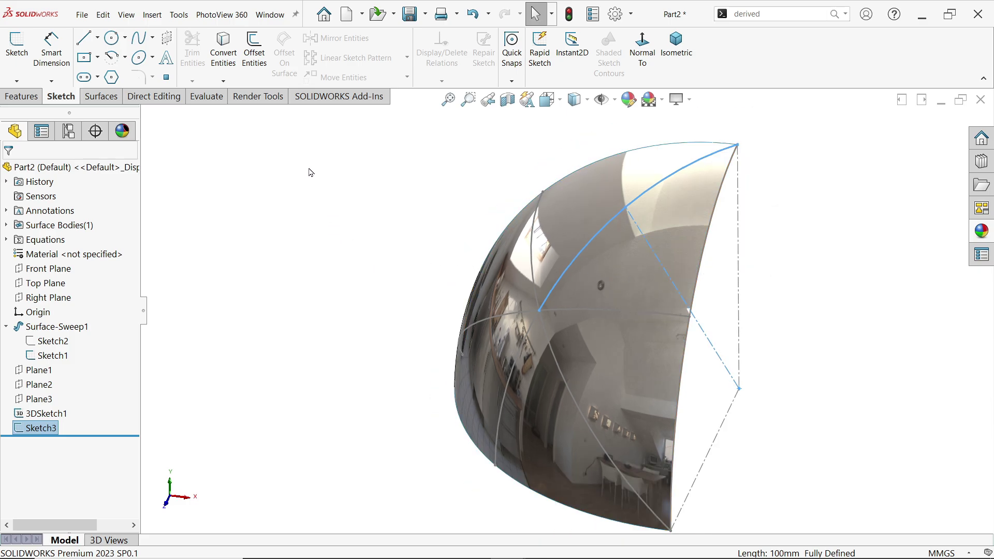
{"action": "left_click", "coordinate": [11, 99]}
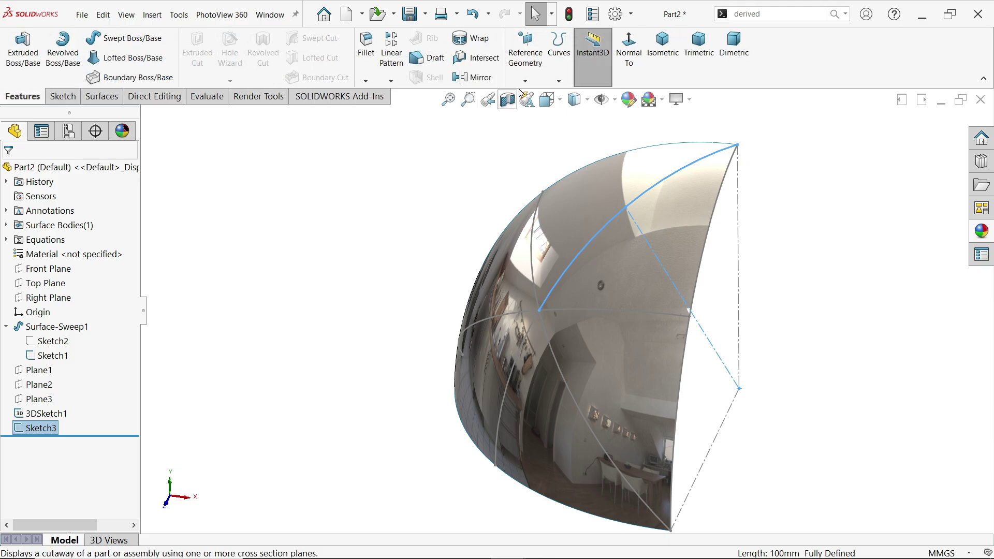
{"action": "left_click", "coordinate": [525, 83]}
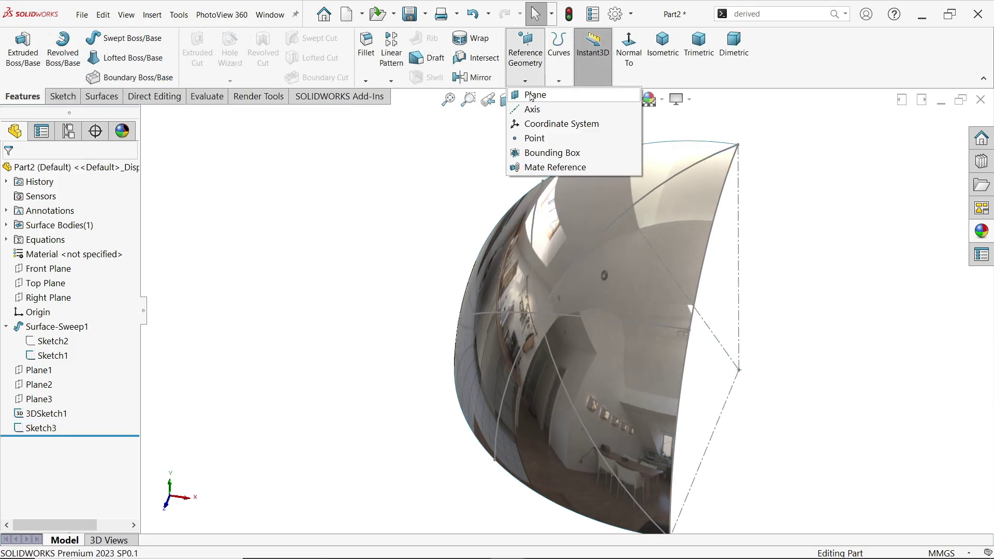
{"action": "left_click", "coordinate": [535, 96]}
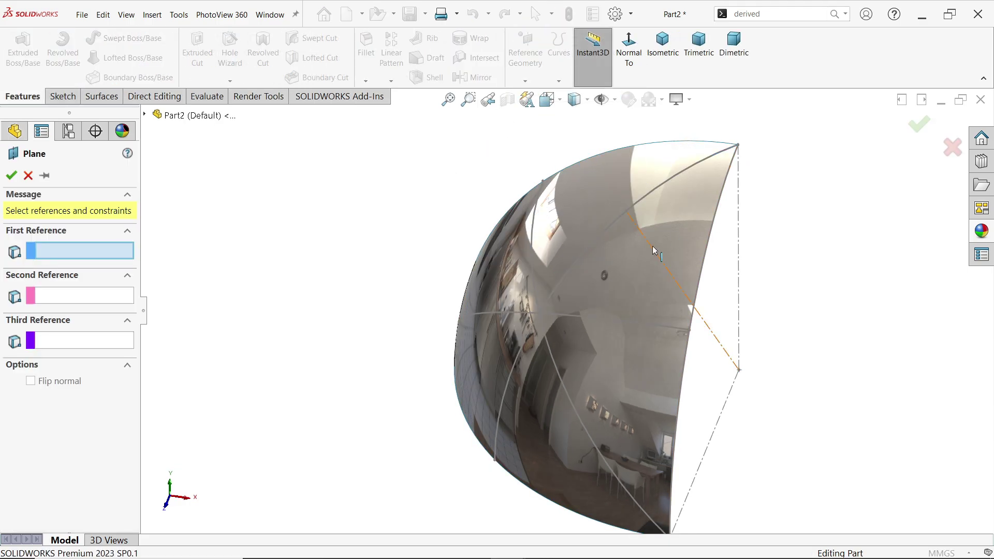
{"action": "left_click", "coordinate": [710, 335]}
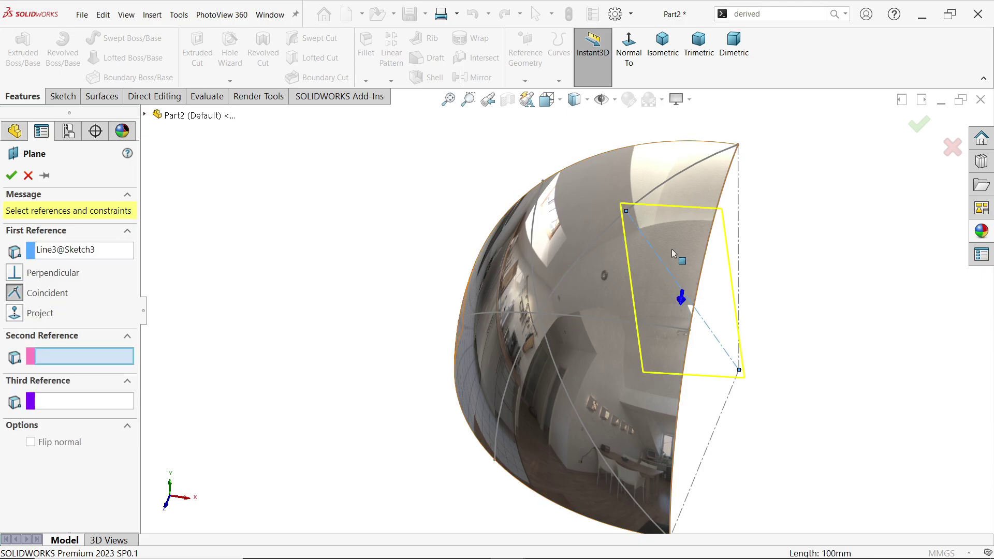
{"action": "left_click", "coordinate": [689, 331]}
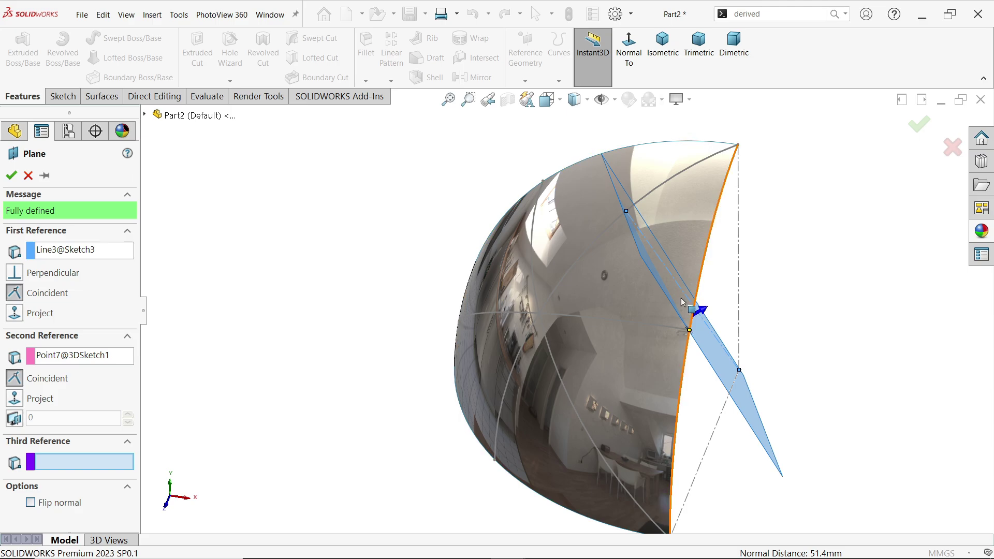
{"action": "middle_click_drag", "start_coordinate": [676, 267], "coordinate": [670, 293]}
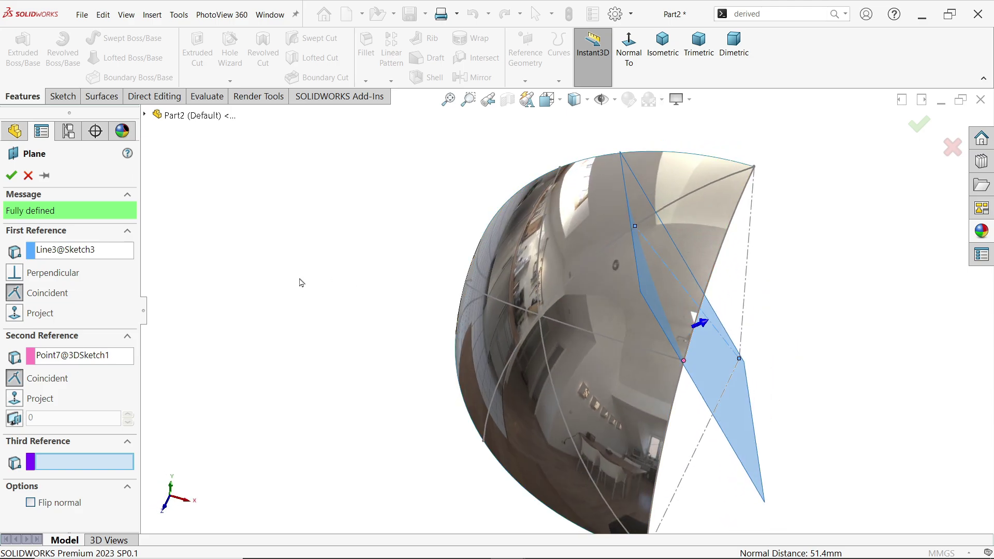
{"action": "left_click", "coordinate": [11, 176]}
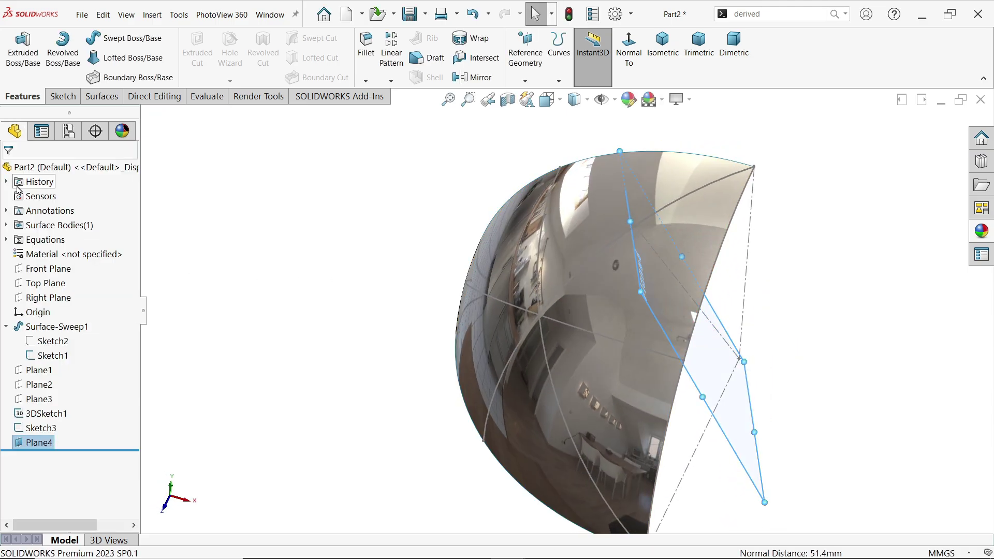
Start a sketch on Plane4 and create its intersection curve with the swept surface's face
{"action": "left_click", "coordinate": [62, 96]}
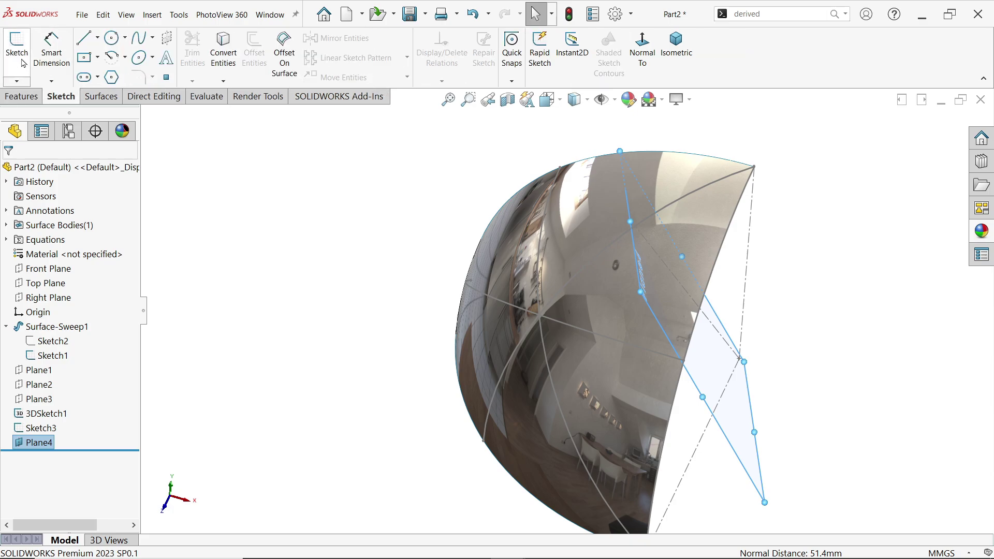
{"action": "left_click", "coordinate": [19, 54]}
{"action": "middle_click_drag", "start_coordinate": [214, 160], "coordinate": [219, 243]}
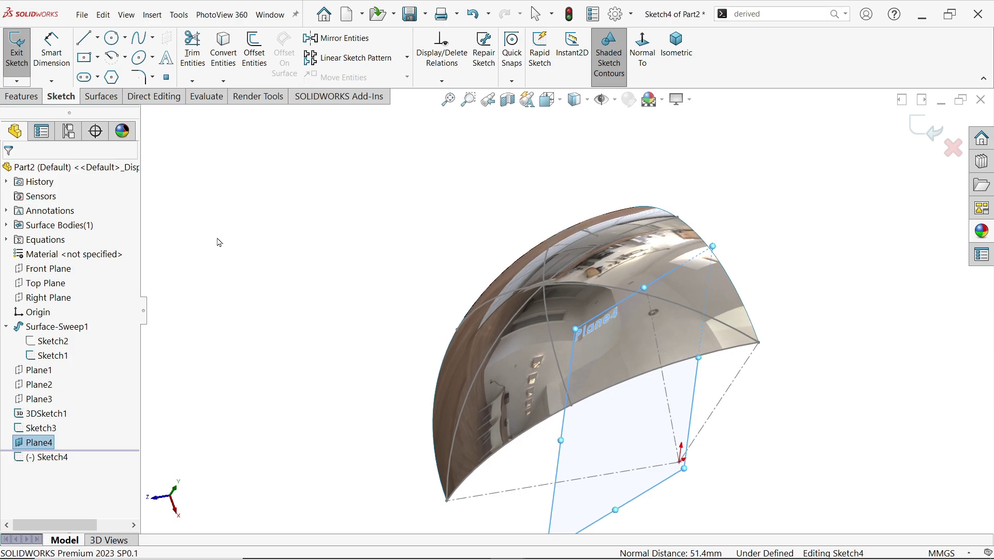
{"action": "left_click", "coordinate": [216, 80]}
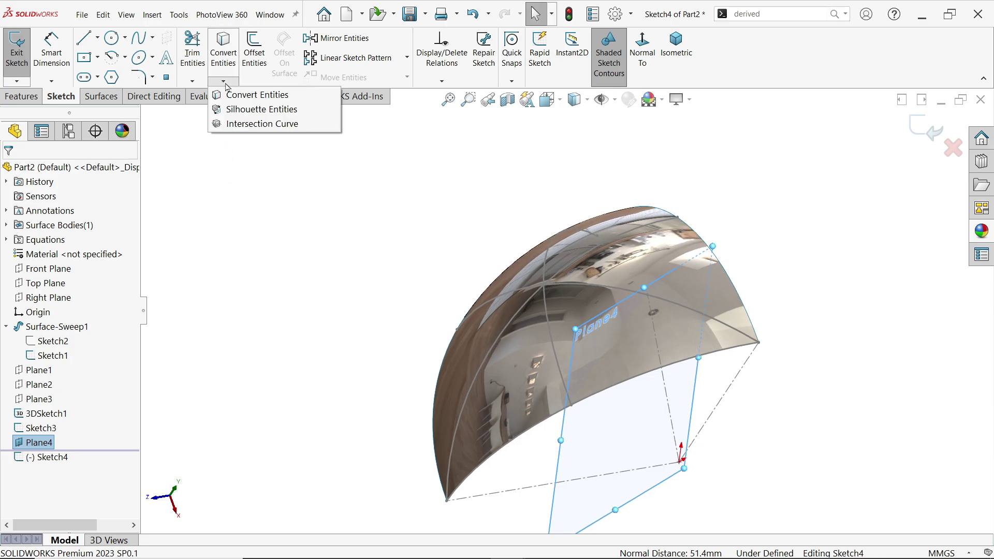
{"action": "left_click", "coordinate": [244, 124]}
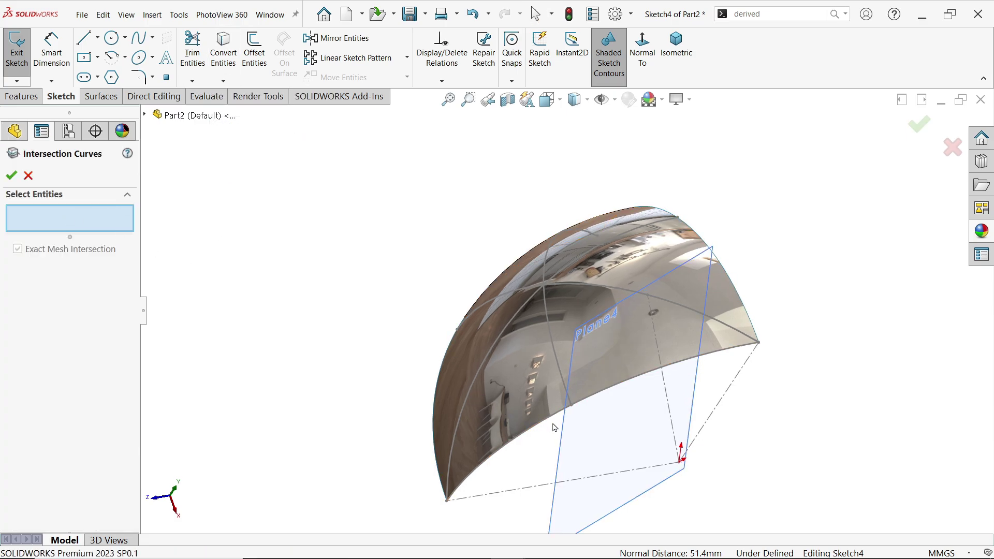
{"action": "left_click", "coordinate": [536, 402]}
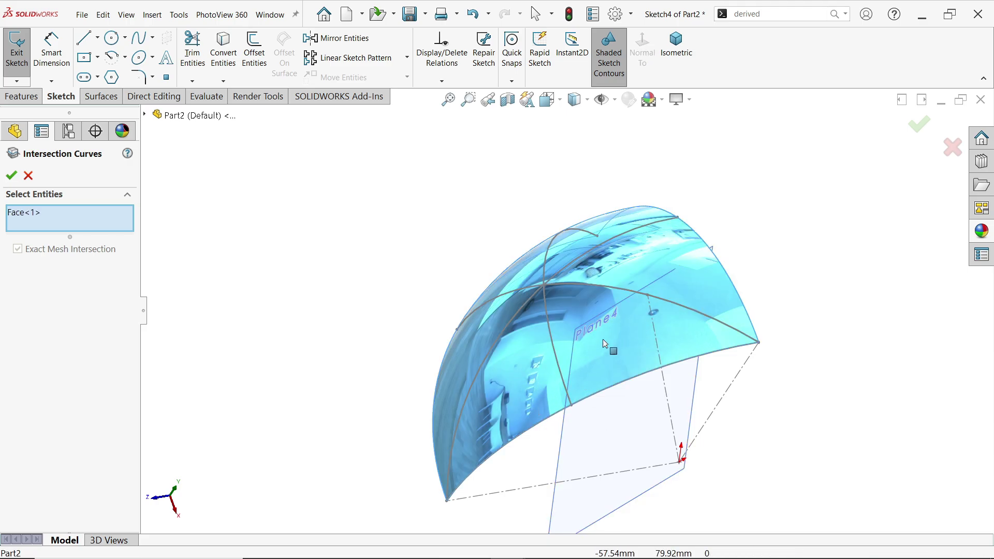
{"action": "left_click", "coordinate": [11, 175]}
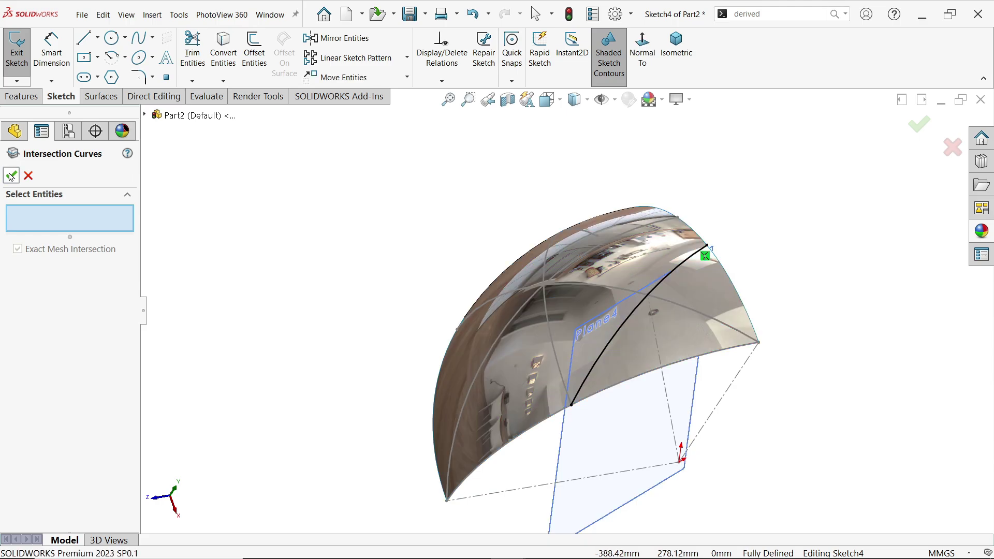
Close the Intersection Curves command, finish the intersection-curve sketch, and hide Plane4
{"action": "scroll", "coordinate": [701, 272], "scroll_direction": "down", "scroll_amount": 2}
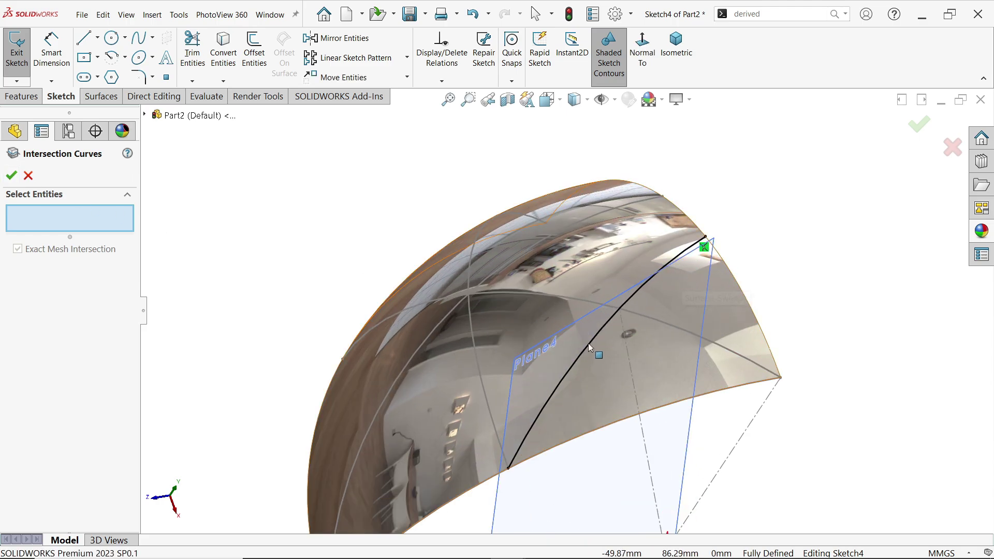
{"action": "left_click", "coordinate": [27, 175]}
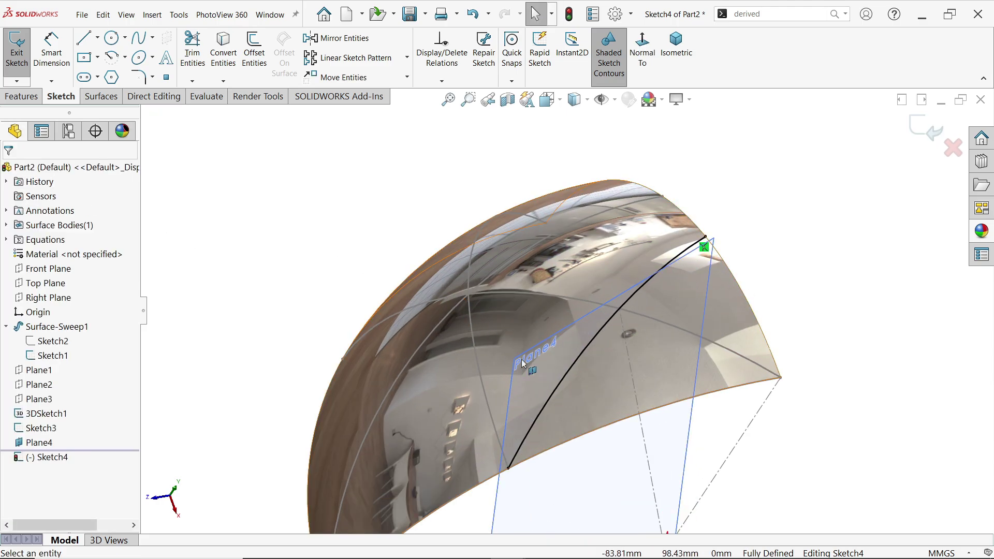
{"action": "left_click", "coordinate": [521, 360]}
{"action": "left_click", "coordinate": [923, 137]}
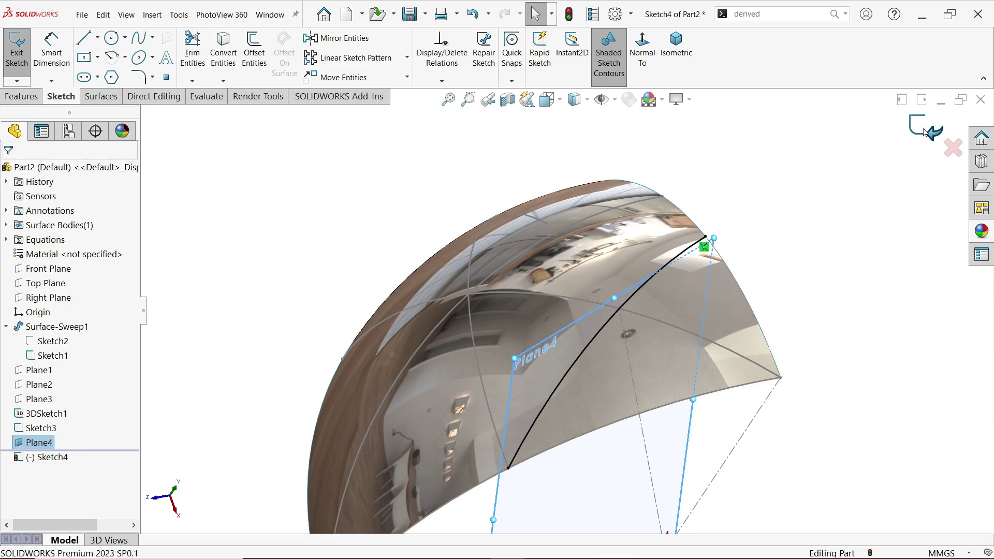
{"action": "left_click", "coordinate": [690, 426]}
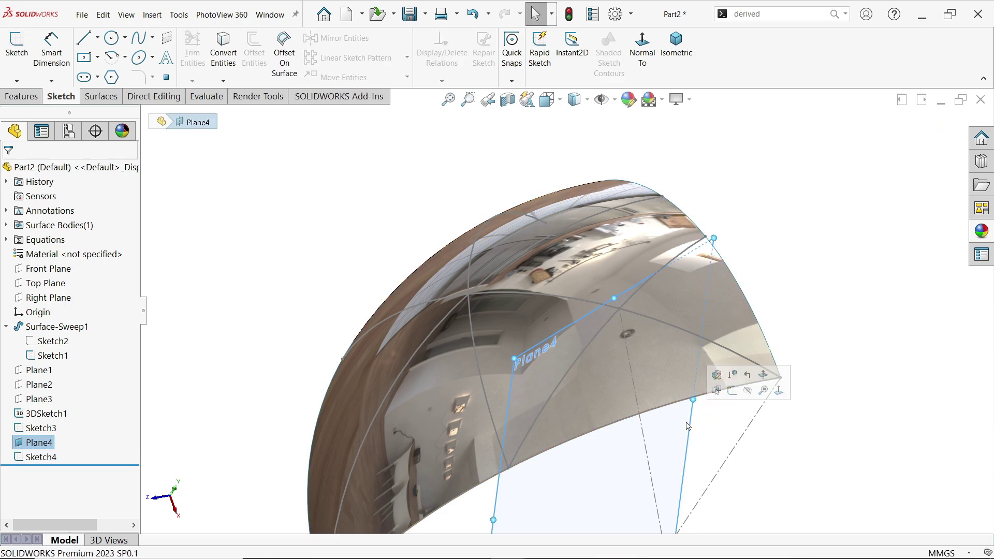
{"action": "left_click", "coordinate": [748, 392]}
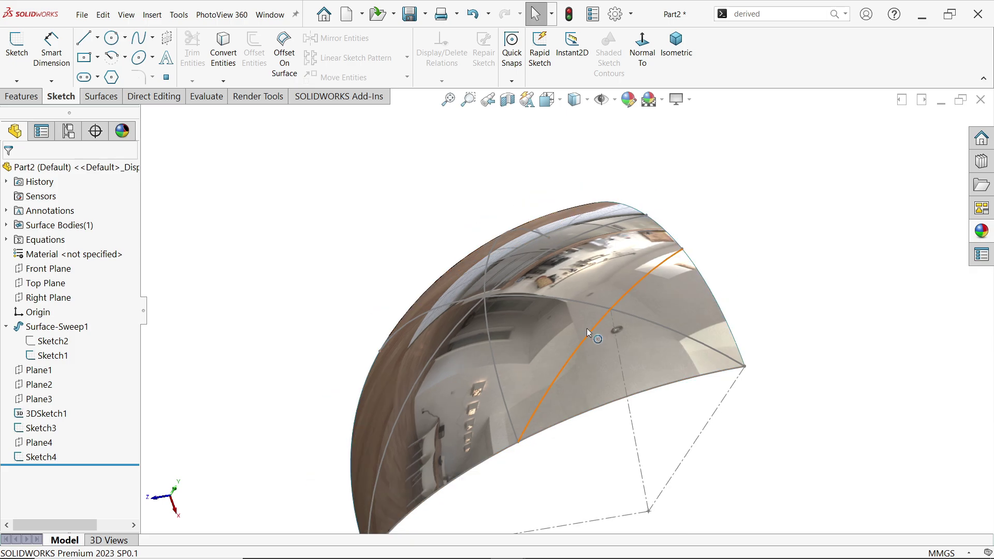
Start a new sketch on Plane3
{"action": "left_click", "coordinate": [45, 413]}
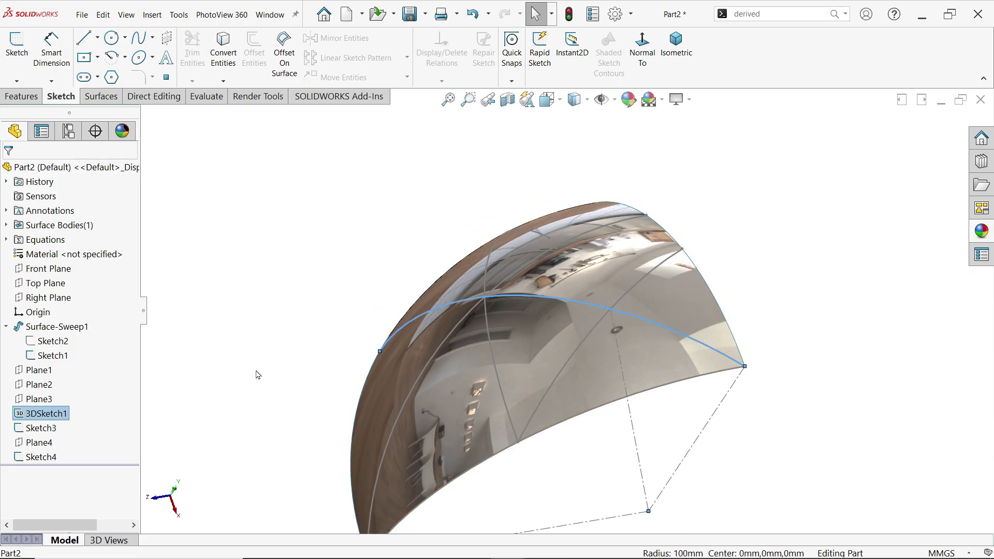
{"action": "left_click", "coordinate": [38, 402]}
{"action": "middle_click_drag", "start_coordinate": [203, 349], "coordinate": [210, 304]}
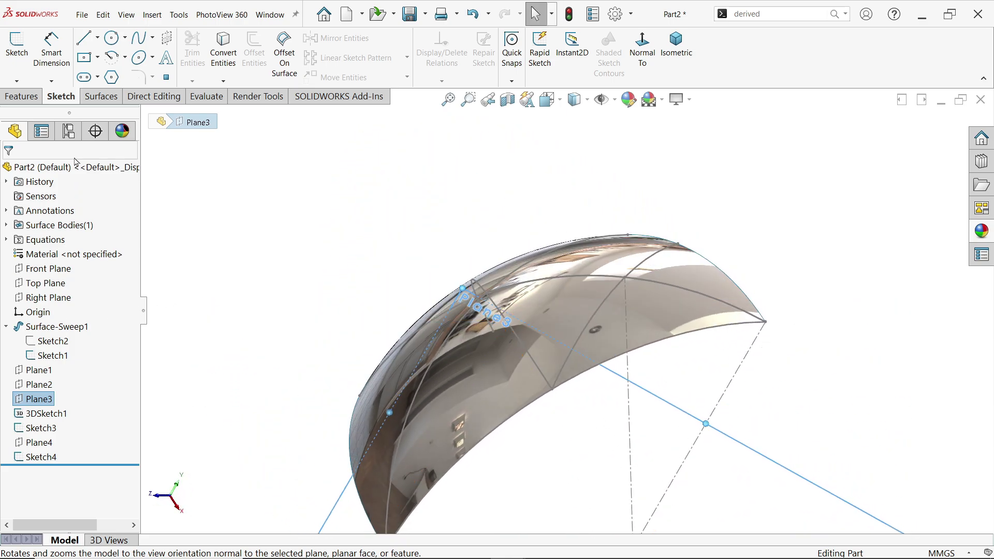
{"action": "left_click", "coordinate": [17, 48]}
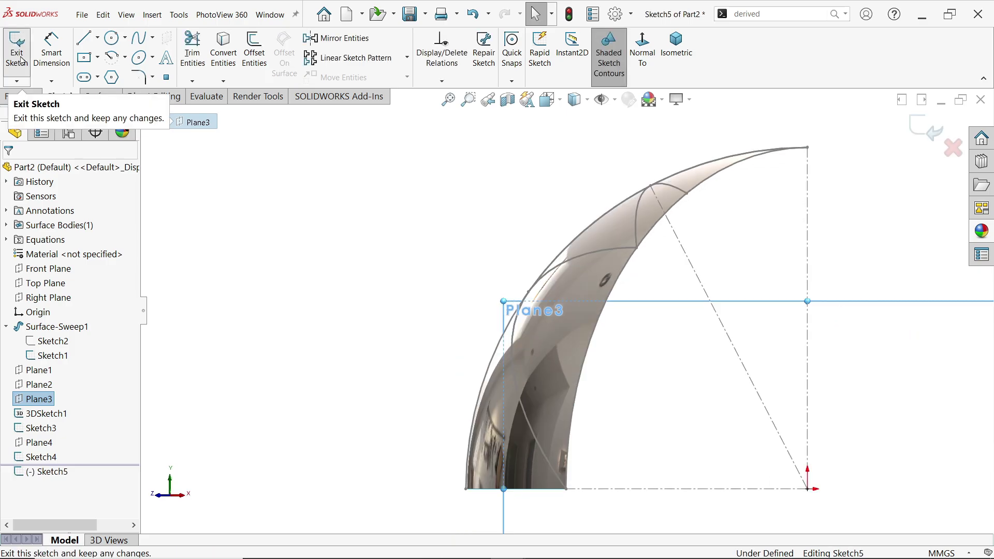
Draw a centerline about 34 mm long outward from the outer endpoint of the existing slanted centerline on the surface
{"action": "left_click", "coordinate": [112, 57]}
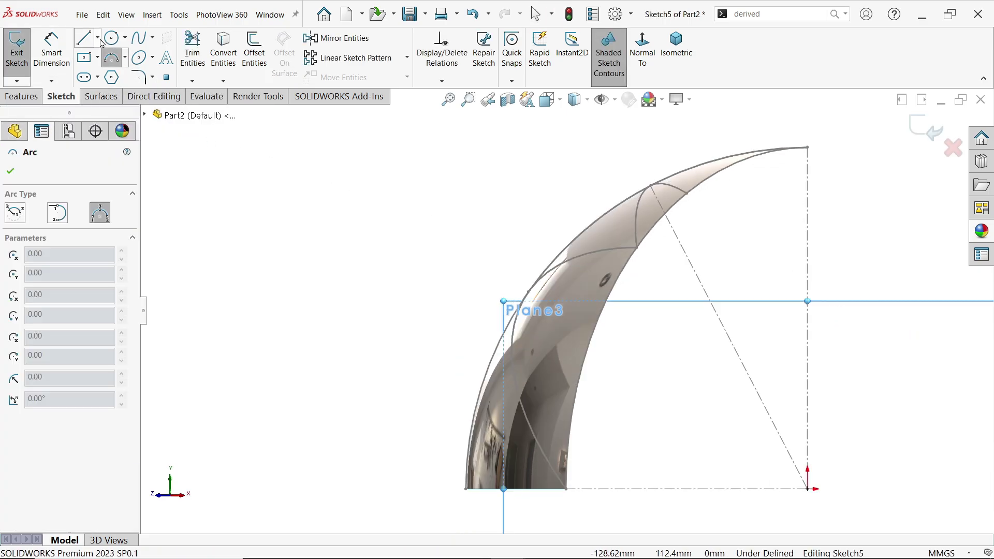
{"action": "left_click", "coordinate": [97, 37]}
{"action": "left_click", "coordinate": [106, 71]}
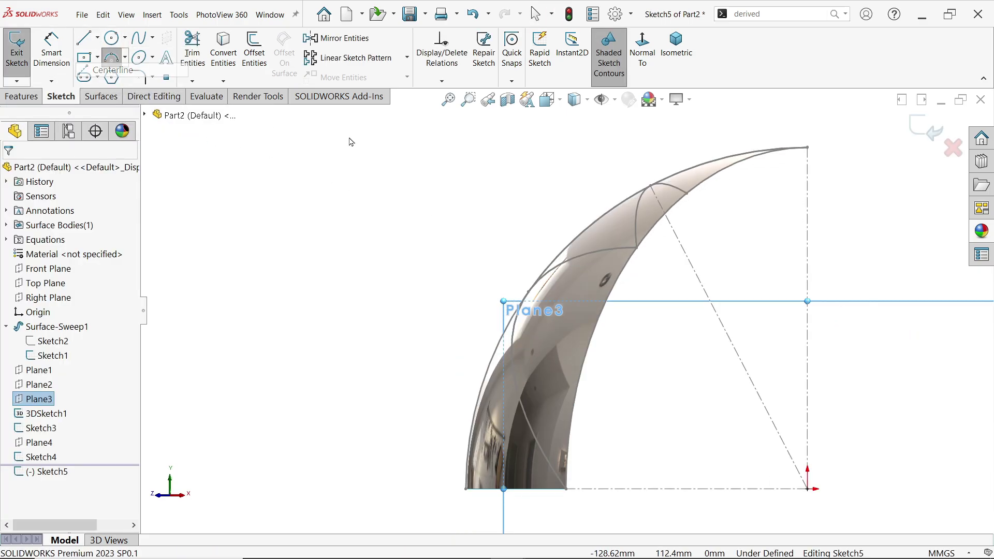
{"action": "left_click", "coordinate": [653, 189]}
{"action": "key", "text": "z"}
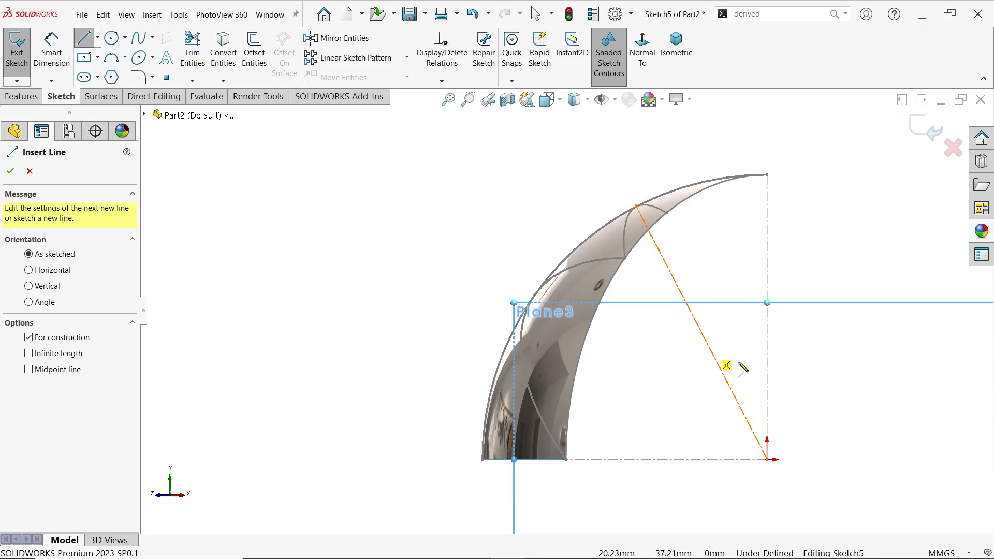
{"action": "left_click", "coordinate": [767, 459]}
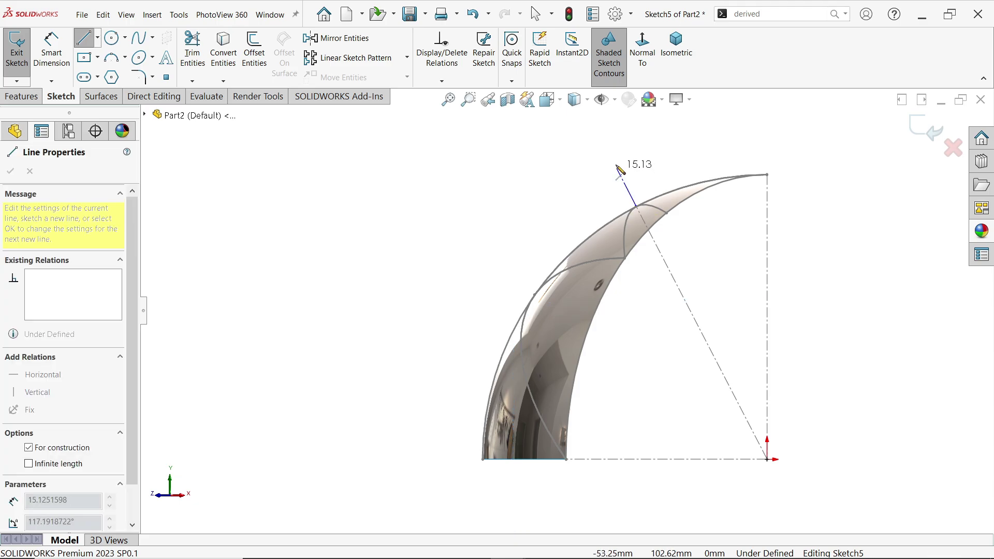
{"action": "left_click", "coordinate": [590, 120]}
{"action": "right_click", "coordinate": [626, 126]}
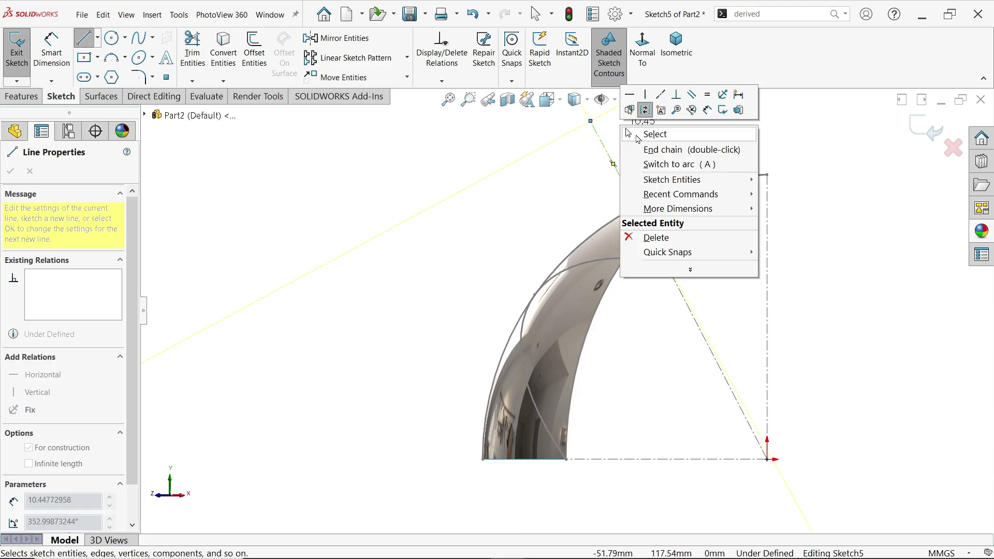
{"action": "left_click", "coordinate": [629, 130]}
Make the new centerline collinear with the slanted centerline from the origin in Sketch3
{"action": "scroll", "coordinate": [626, 127], "scroll_direction": "down", "scroll_amount": 2}
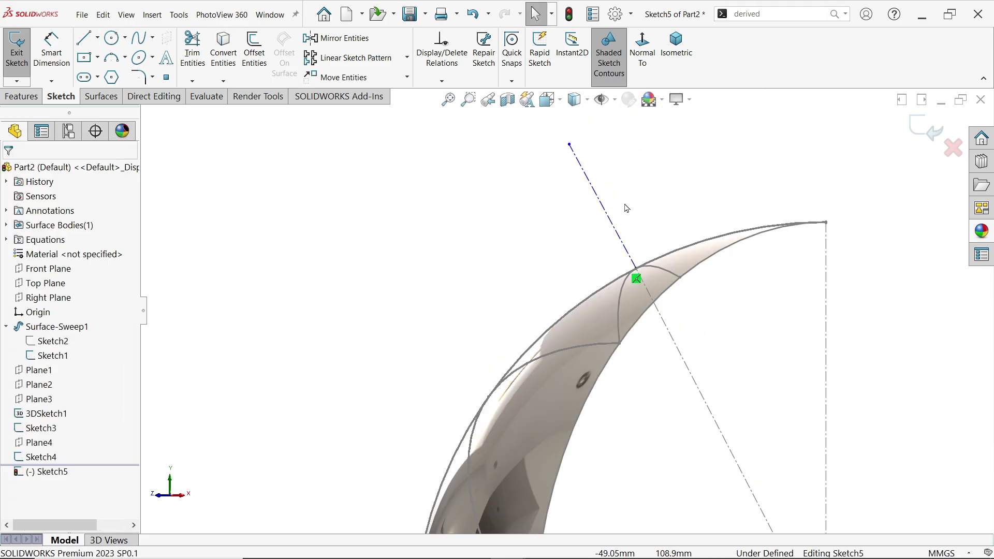
{"action": "left_click", "coordinate": [659, 312]}
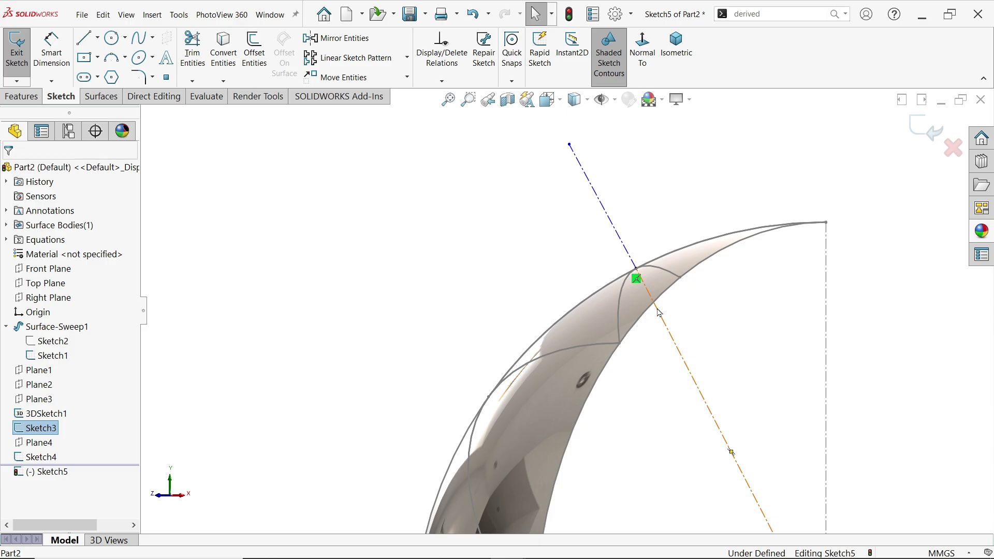
{"action": "left_click", "coordinate": [626, 248], "text": "ctrl"}
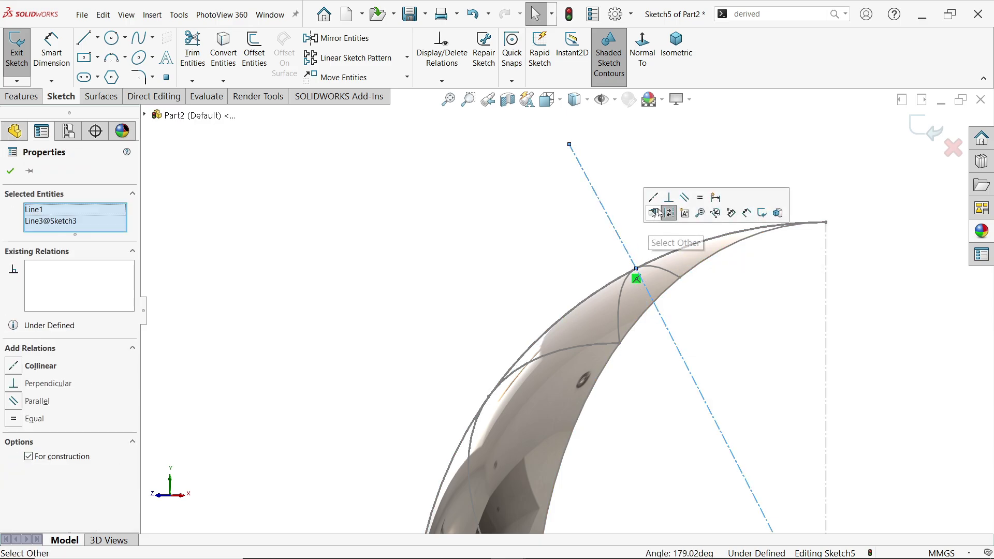
{"action": "left_click", "coordinate": [654, 197]}
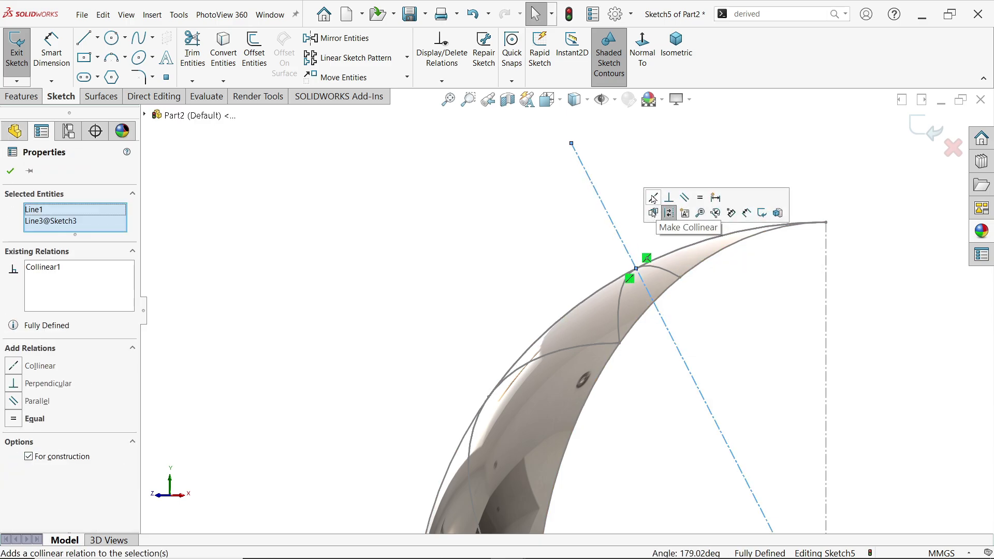
Dimension the new centerline's length and link it to the global variable "spike height"
{"action": "left_click", "coordinate": [48, 56]}
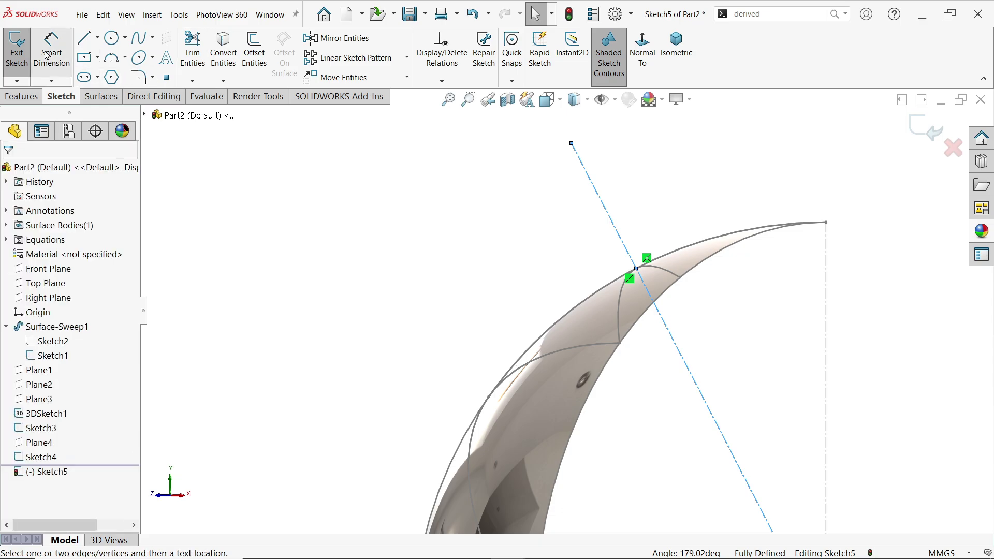
{"action": "left_click", "coordinate": [607, 214]}
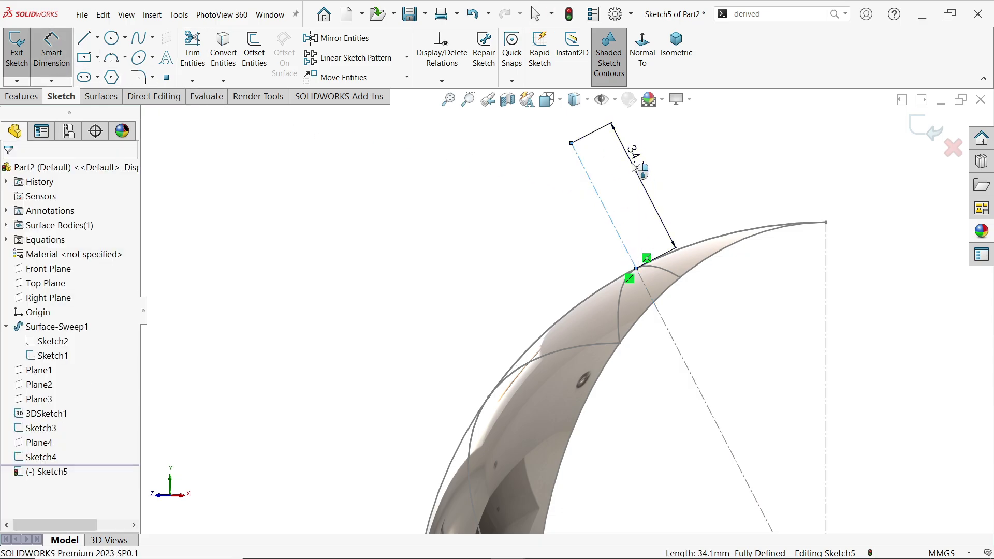
{"action": "left_click", "coordinate": [635, 167]}
{"action": "type", "text": "="}
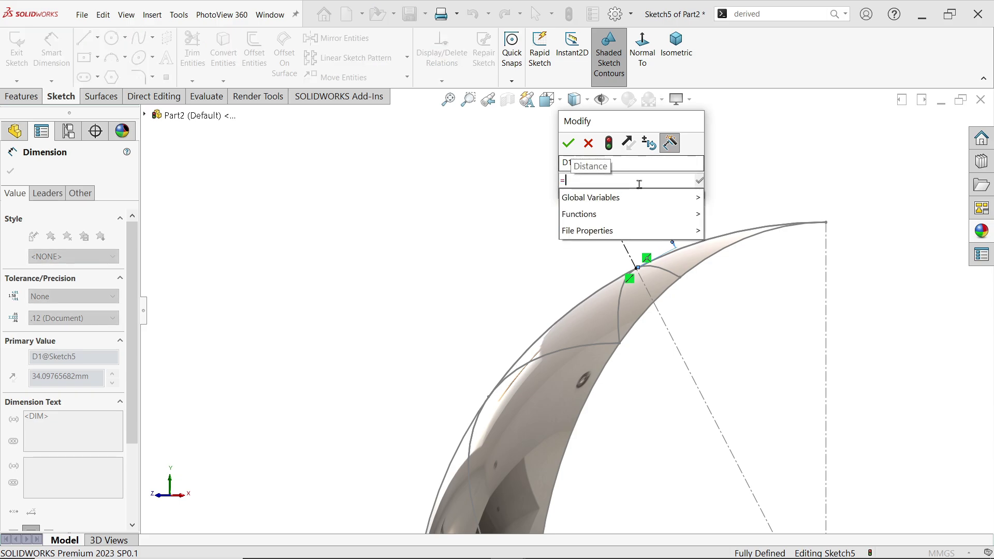
{"action": "mouse_move", "coordinate": [668, 197]}
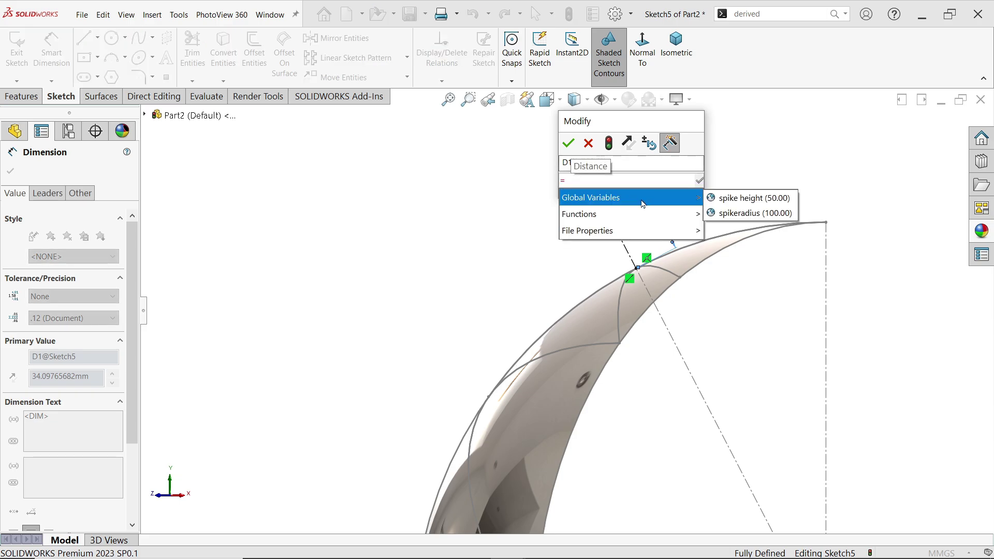
{"action": "left_click", "coordinate": [747, 199]}
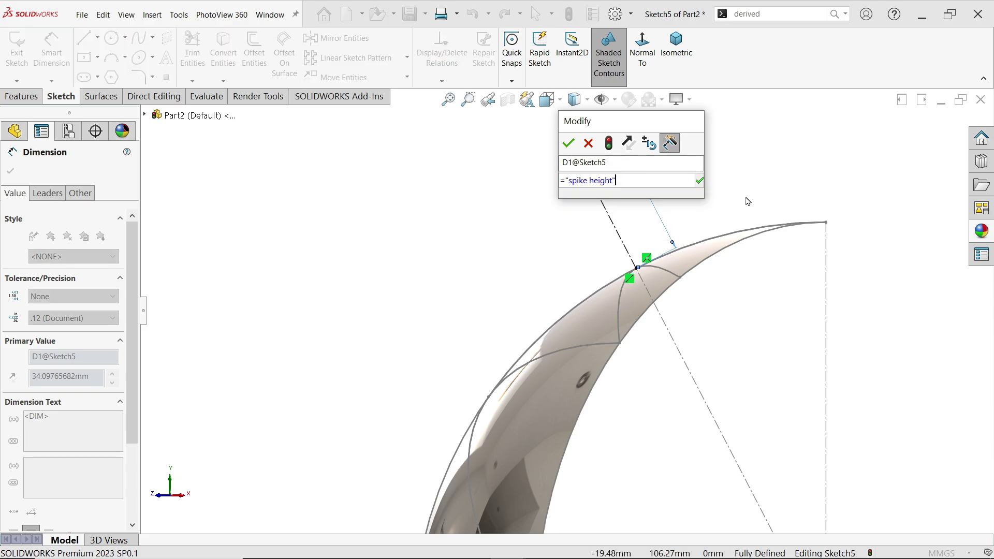
{"action": "left_click", "coordinate": [569, 143]}
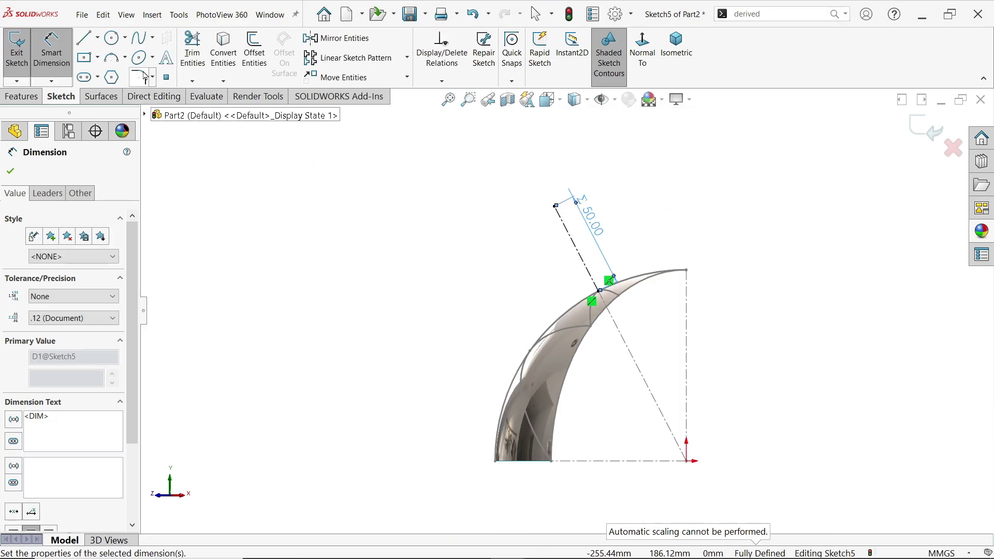
Draw an outward-bulging 3 Point Arc from the swept surface's top vertex to the outer end of the spike centerline
{"action": "left_click", "coordinate": [125, 58]}
{"action": "left_click", "coordinate": [143, 105]}
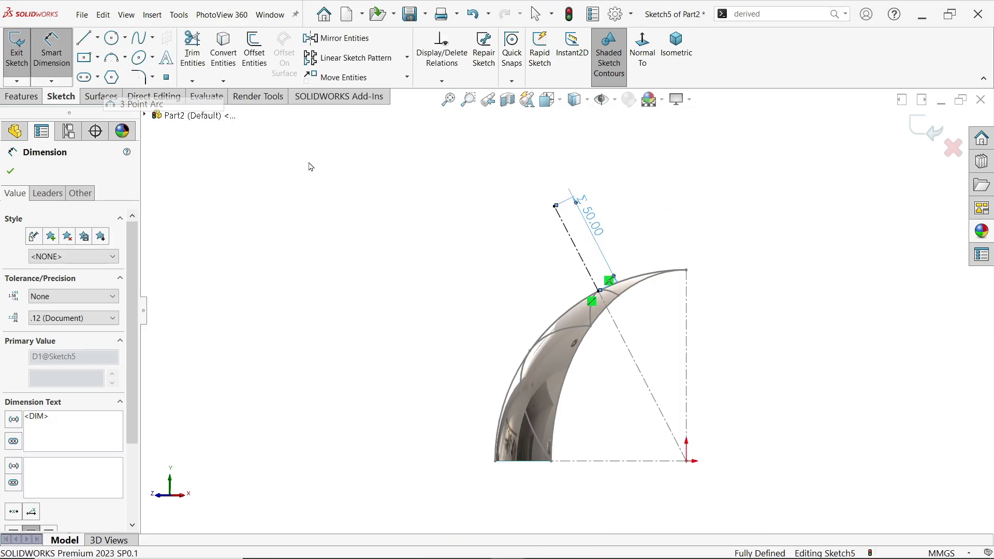
{"action": "left_click", "coordinate": [687, 271]}
{"action": "left_click", "coordinate": [554, 206]}
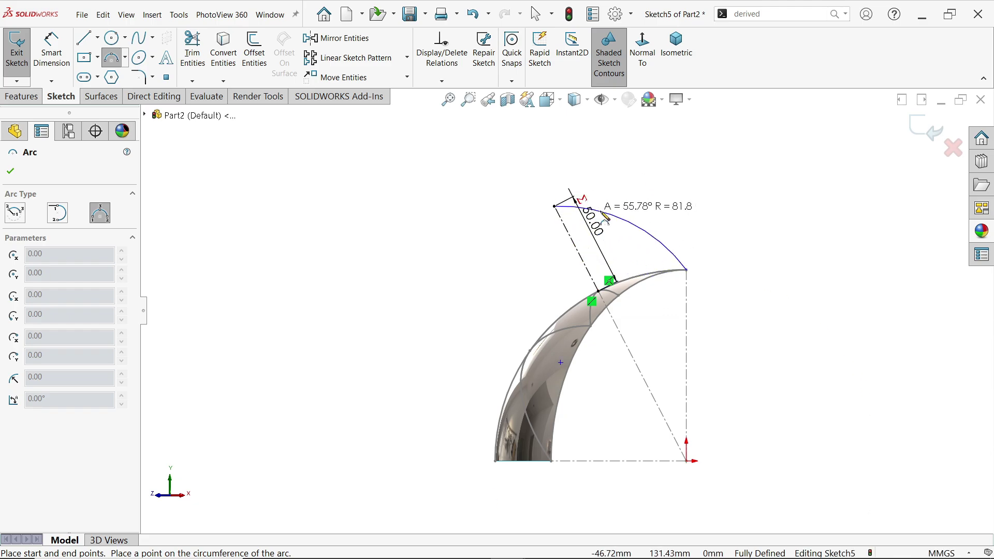
{"action": "left_click", "coordinate": [623, 214]}
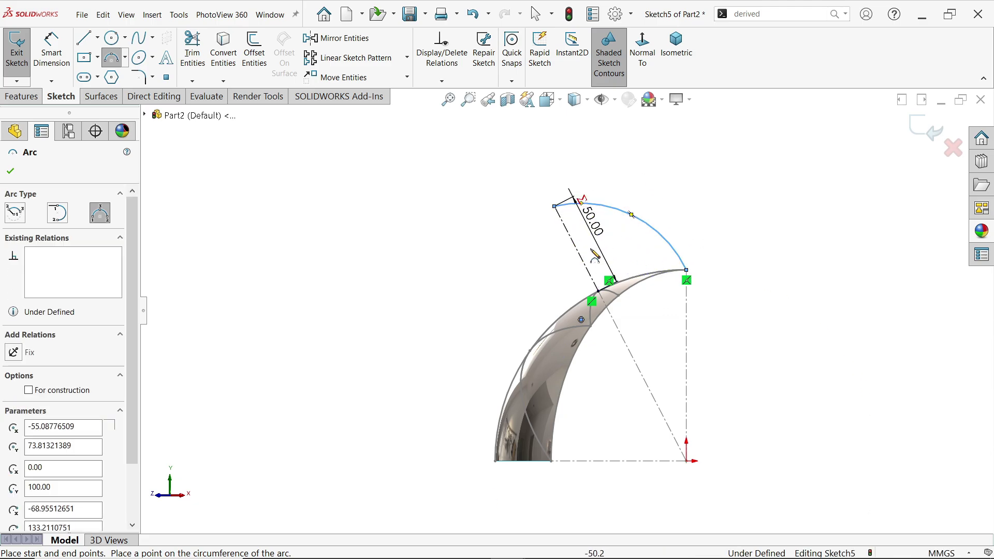
Draw a second outward-bulging 3 Point Arc, about 74 mm in radius, from the spike tip to the trimmed arc's lower endpoint
{"action": "left_click", "coordinate": [554, 206]}
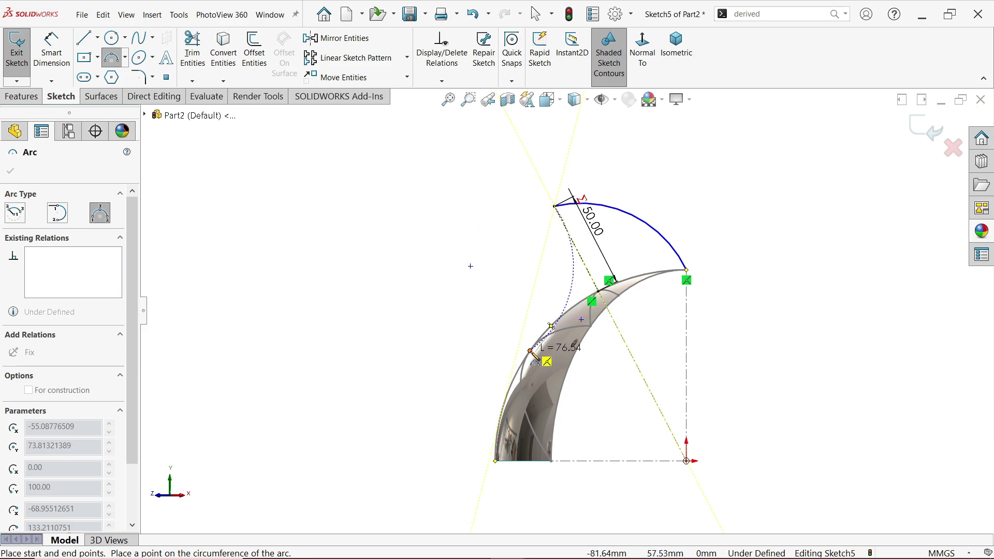
{"action": "middle_click_drag", "start_coordinate": [547, 290], "coordinate": [538, 331]}
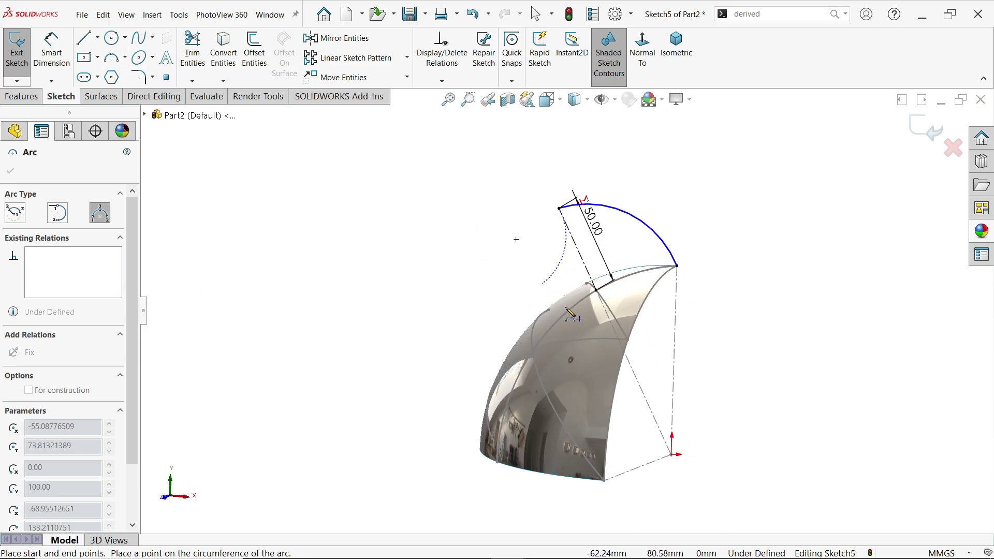
{"action": "left_click", "coordinate": [534, 352]}
{"action": "left_click", "coordinate": [526, 277]}
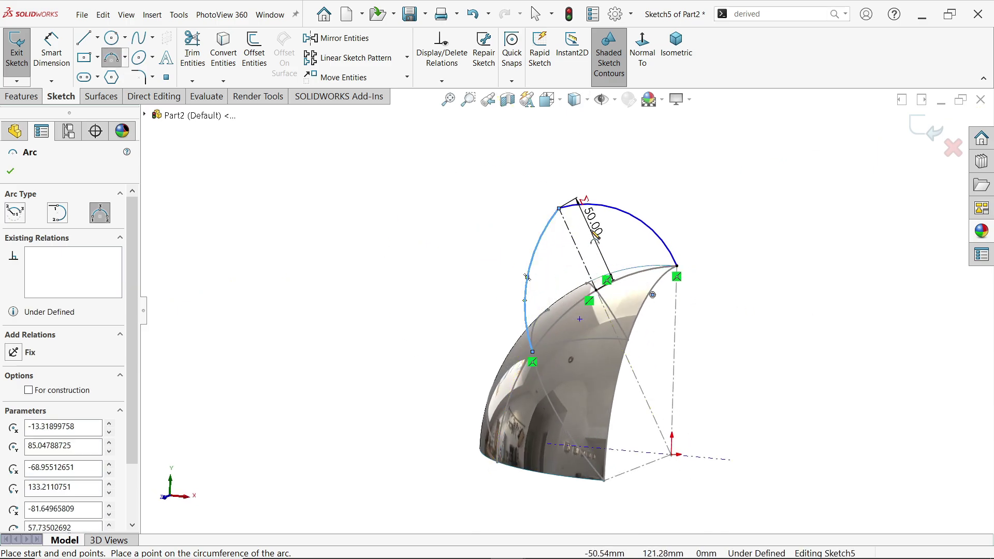
{"action": "key", "text": "Escape"}
Dimension the second arc's radius and link it to the global variable "spikeradius"
{"action": "left_click", "coordinate": [642, 52]}
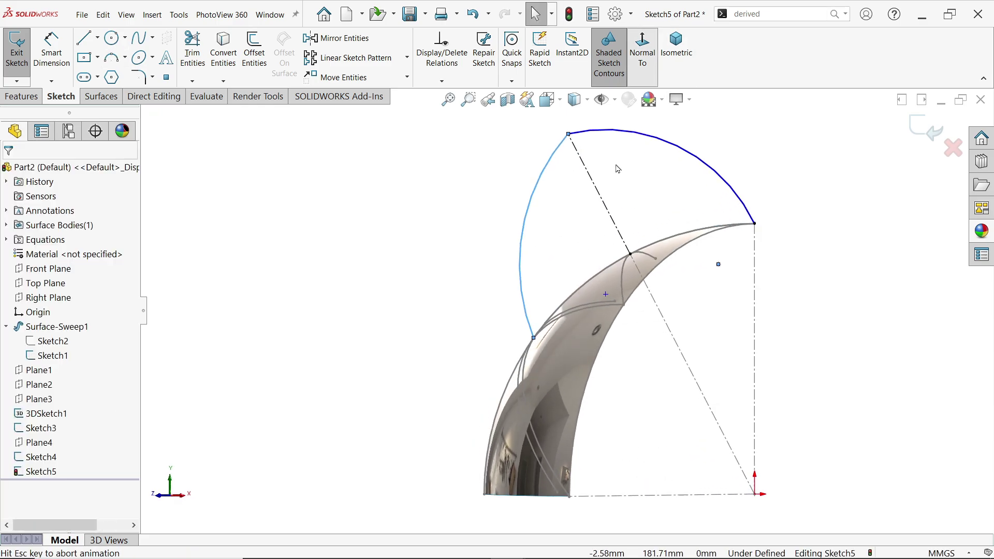
{"action": "left_click", "coordinate": [70, 62]}
{"action": "left_click", "coordinate": [524, 238]}
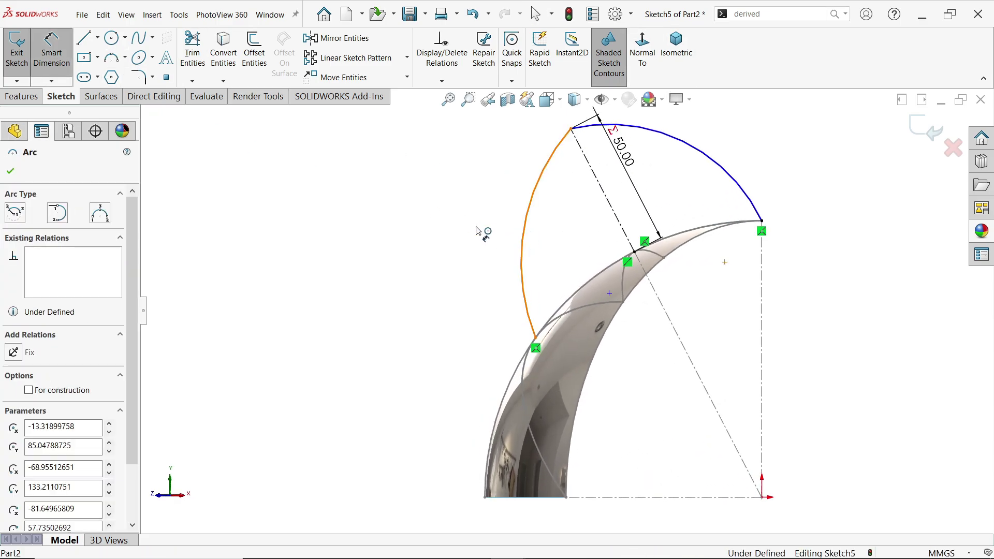
{"action": "left_click", "coordinate": [468, 223]}
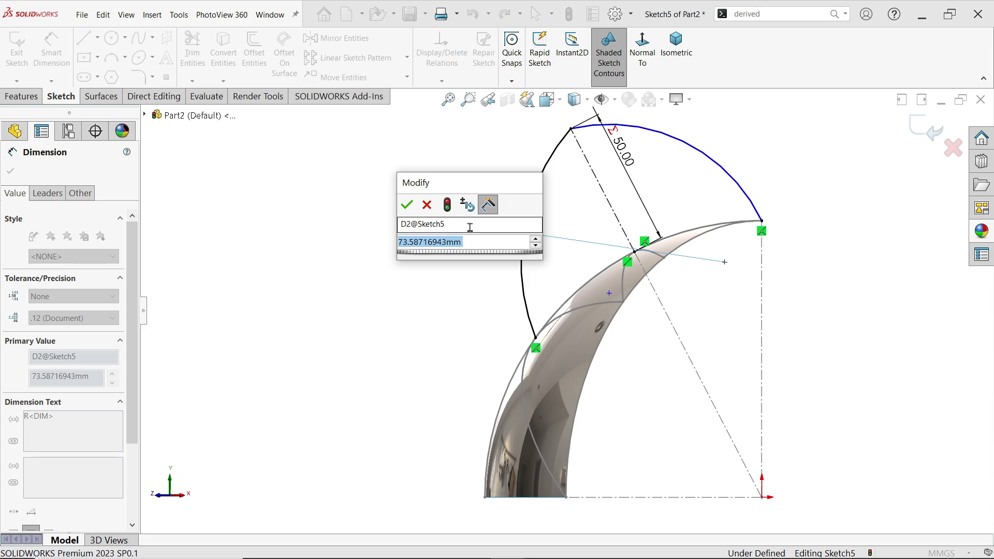
{"action": "type", "text": "="}
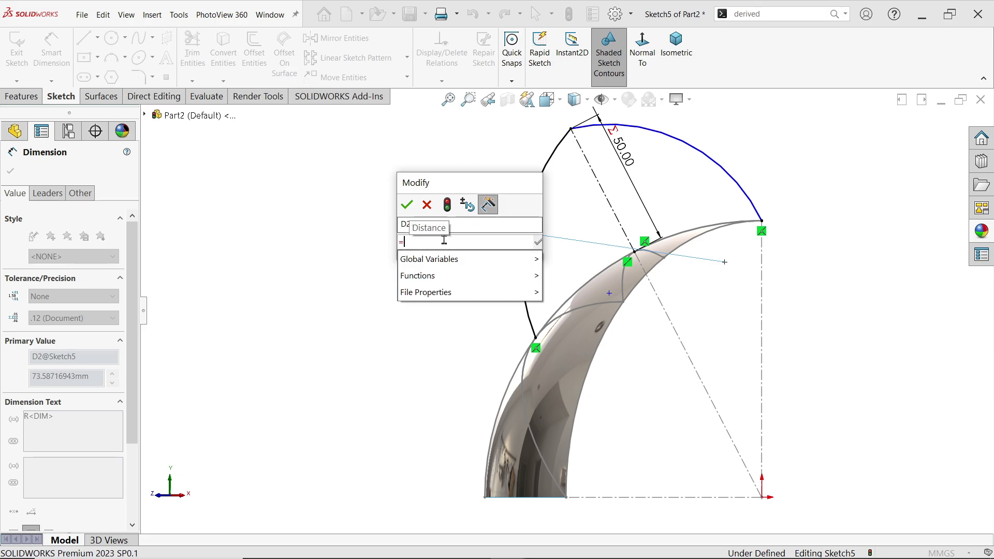
{"action": "mouse_move", "coordinate": [497, 259]}
{"action": "left_click", "coordinate": [577, 275]}
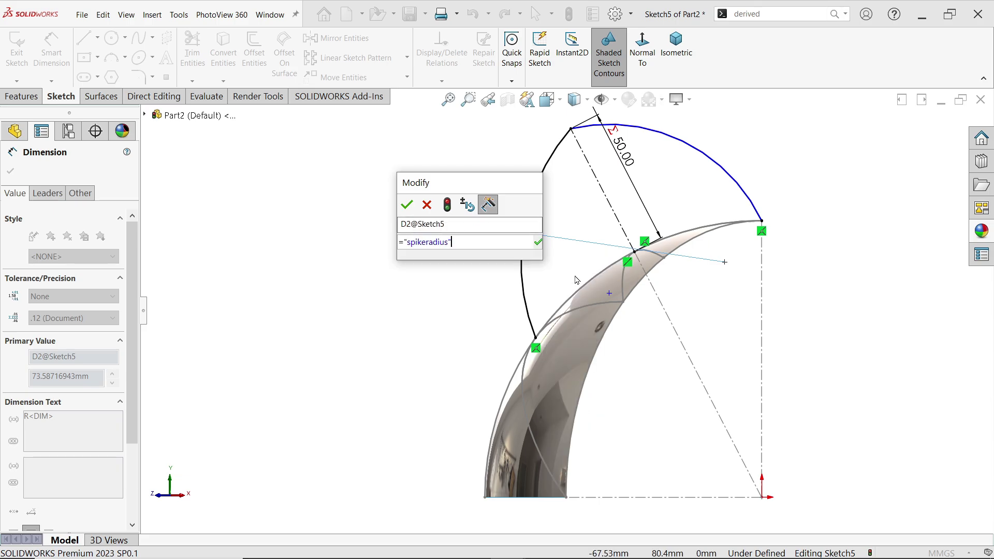
{"action": "left_click", "coordinate": [407, 206]}
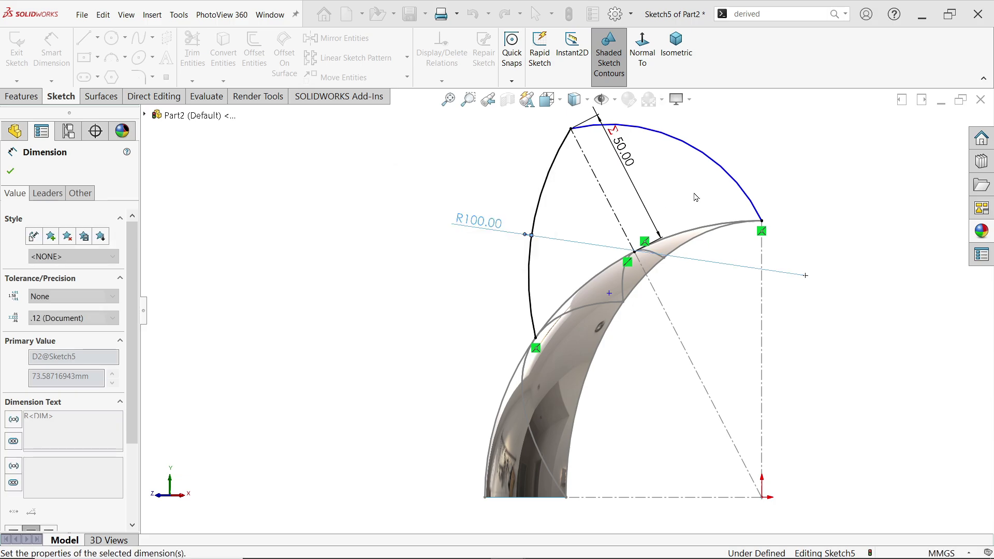
Dimension the radius of the arc ending at the surface's top vertex, link it to the global variable "spikeradius", and exit the sketch
{"action": "left_click", "coordinate": [706, 154]}
{"action": "left_click", "coordinate": [743, 145]}
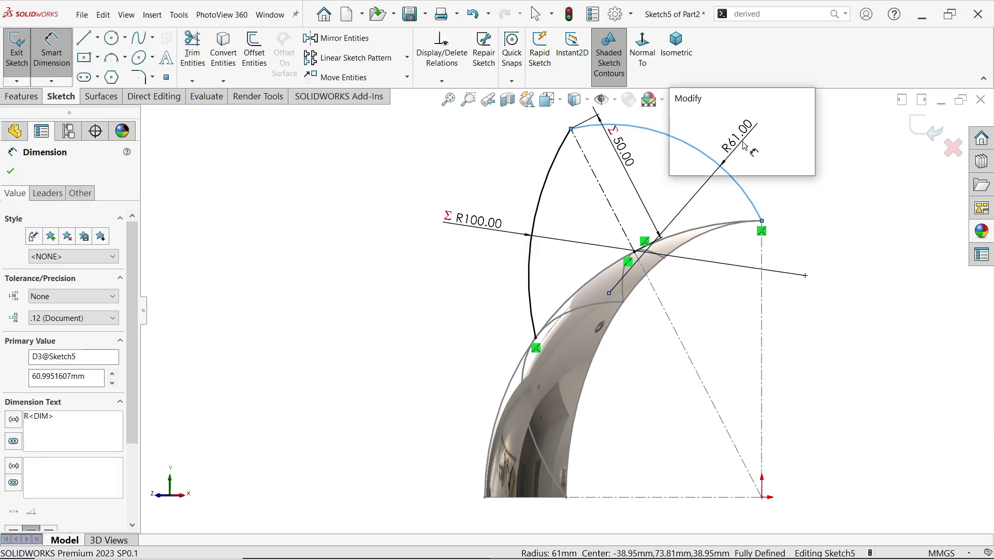
{"action": "type", "text": "="}
{"action": "mouse_move", "coordinate": [696, 176]}
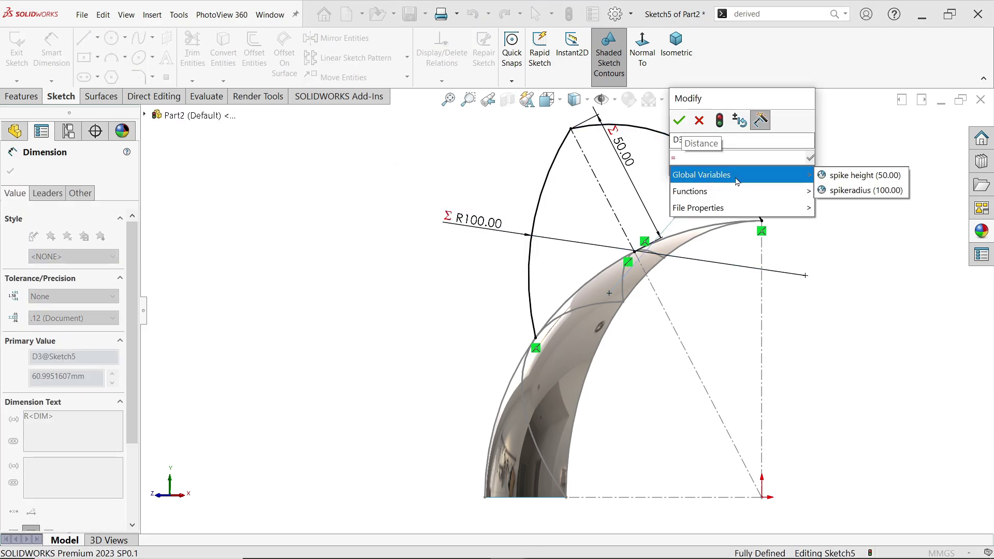
{"action": "left_click", "coordinate": [834, 191]}
{"action": "left_click", "coordinate": [678, 121]}
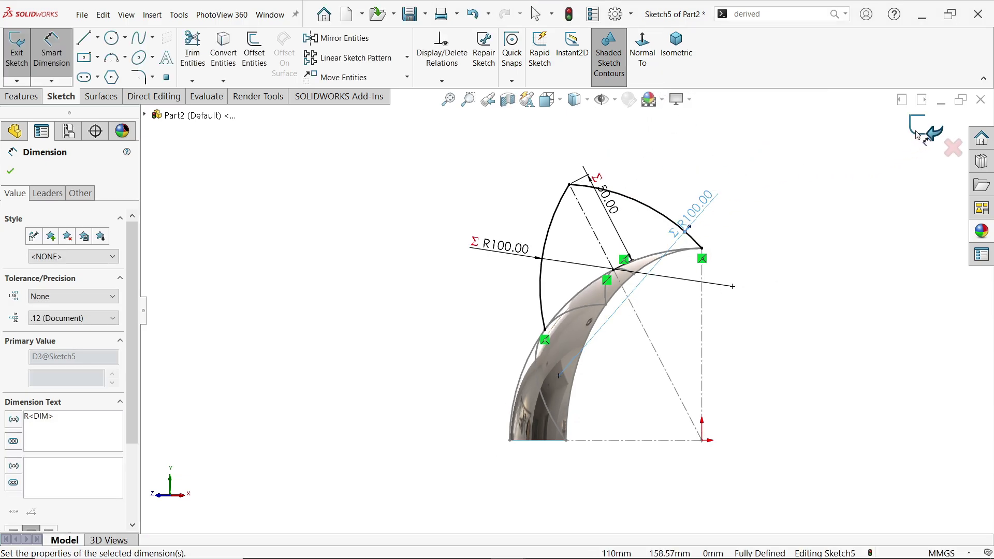
{"action": "left_click", "coordinate": [916, 134]}
Sketch an outward-bulging 3 Point Arc, about 58 mm in radius, on Plane4 from the curve endpoint on the surface's open edge to the spike tip
{"action": "mouse_move", "coordinate": [766, 178]}
{"action": "middle_mouse_down"}
{"action": "mouse_move", "coordinate": [805, 264]}
{"action": "mouse_move", "coordinate": [644, 288]}
{"action": "middle_mouse_up"}
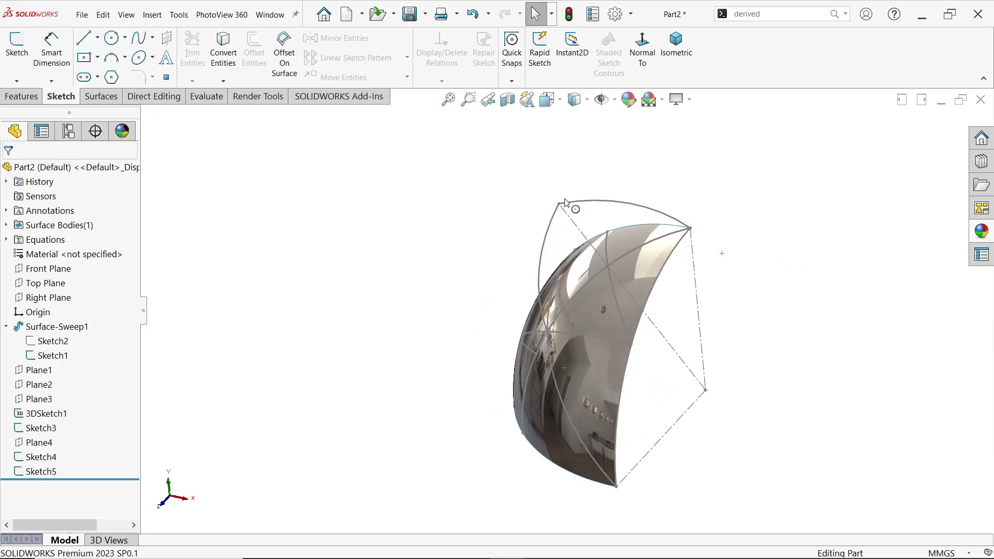
{"action": "middle_click_drag", "start_coordinate": [621, 241], "coordinate": [609, 276]}
{"action": "scroll", "coordinate": [622, 290], "scroll_direction": "down", "scroll_amount": 2}
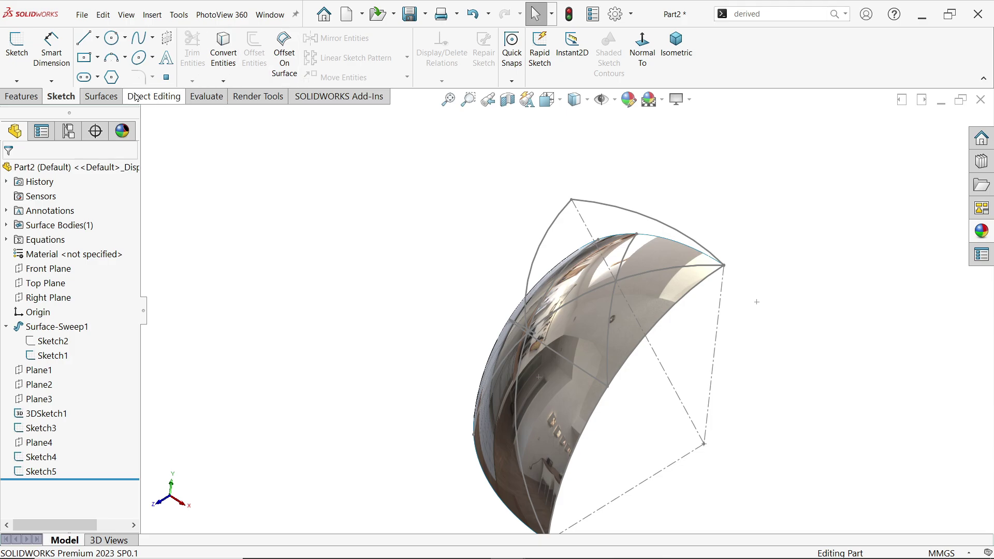
{"action": "left_click", "coordinate": [19, 447]}
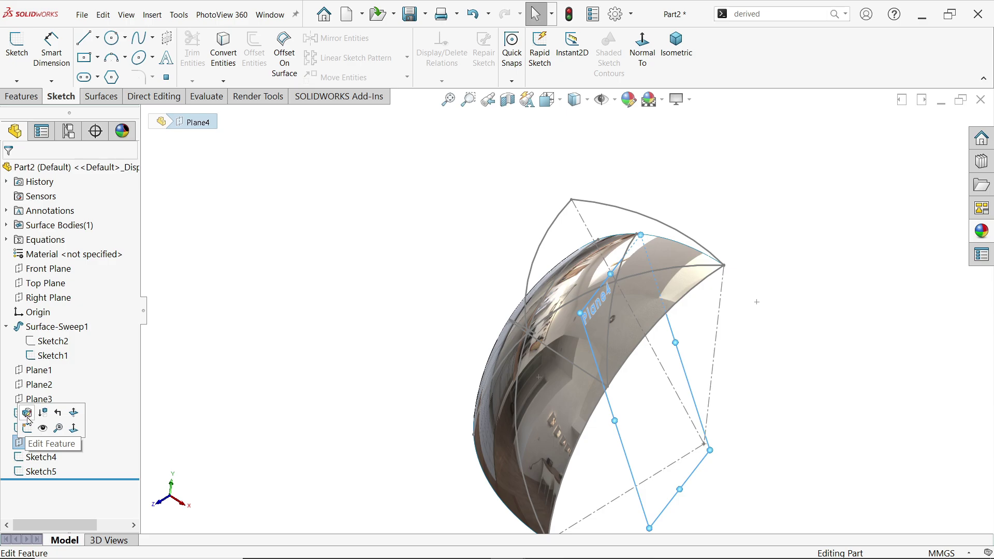
{"action": "left_click", "coordinate": [27, 429]}
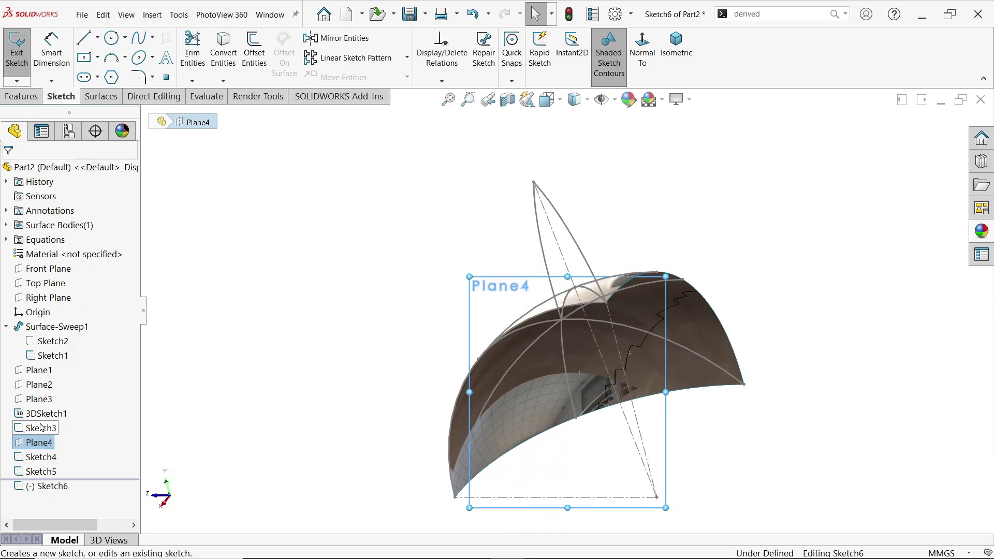
{"action": "left_click", "coordinate": [126, 58]}
{"action": "left_click", "coordinate": [129, 106]}
{"action": "mouse_move", "coordinate": [381, 240]}
{"action": "middle_mouse_down"}
{"action": "mouse_move", "coordinate": [406, 249]}
{"action": "mouse_move", "coordinate": [422, 300]}
{"action": "middle_mouse_up"}
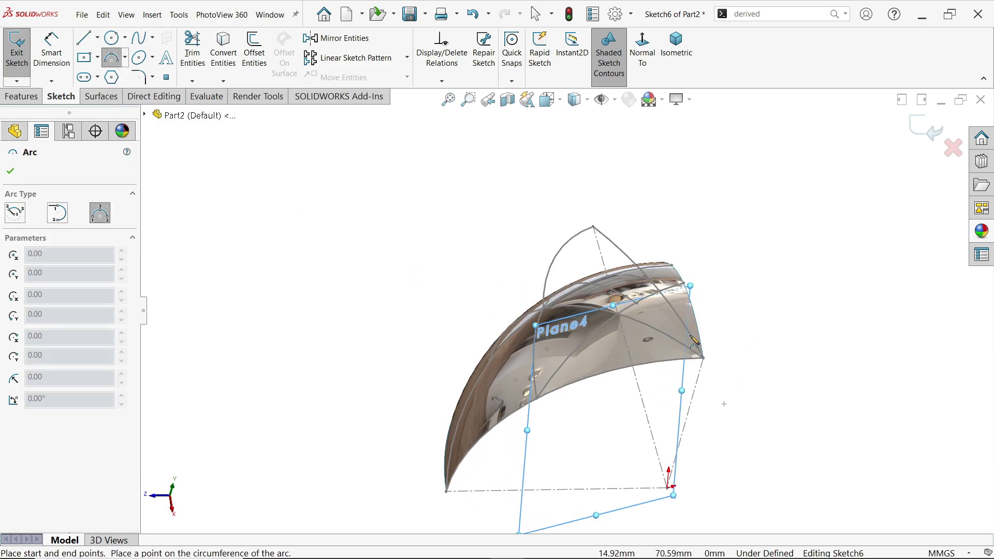
{"action": "scroll", "coordinate": [452, 420], "scroll_direction": "down", "scroll_amount": 3}
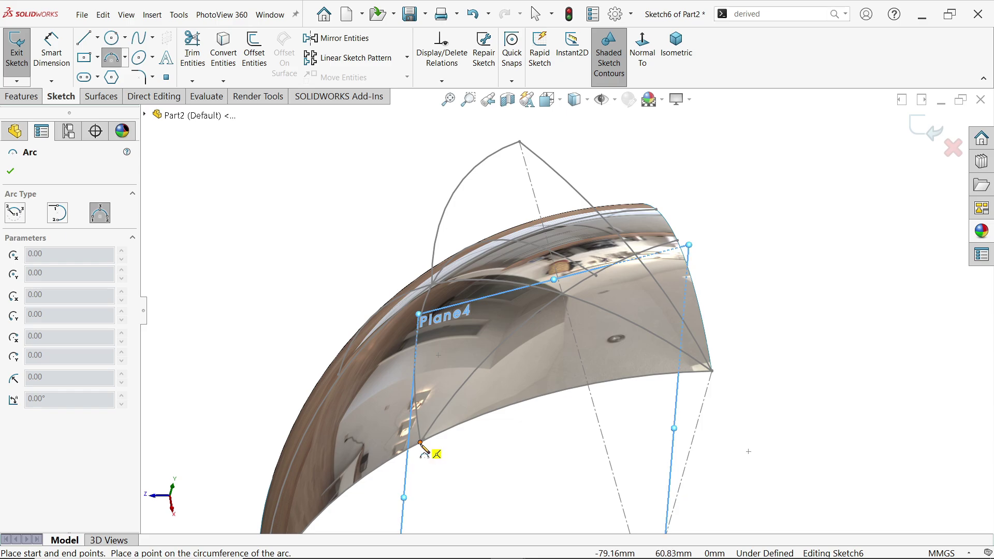
{"action": "left_click", "coordinate": [519, 142]}
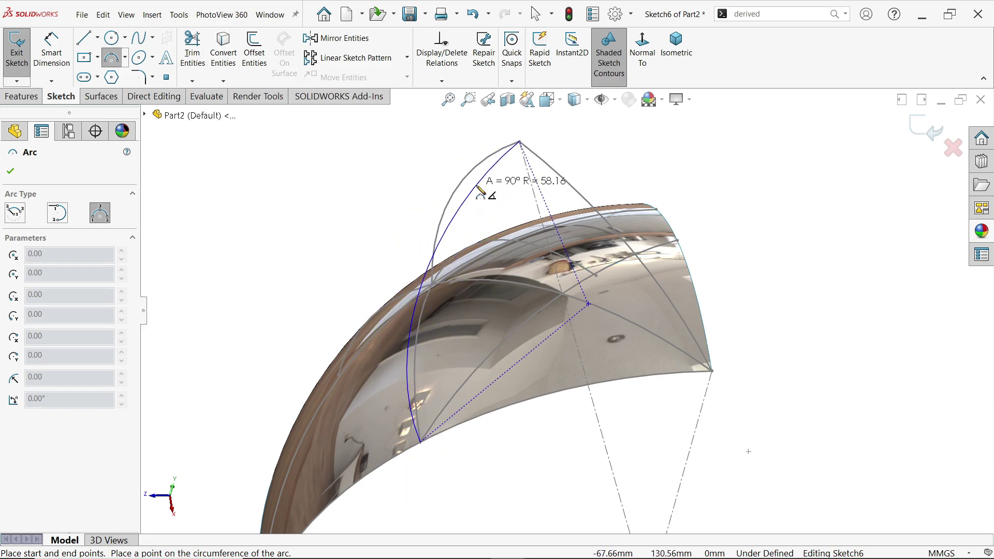
{"action": "left_click", "coordinate": [440, 238]}
Dimension the Plane4 arc's radius, link it to the global variable "spikeradius", and exit the sketch
{"action": "left_click", "coordinate": [51, 52]}
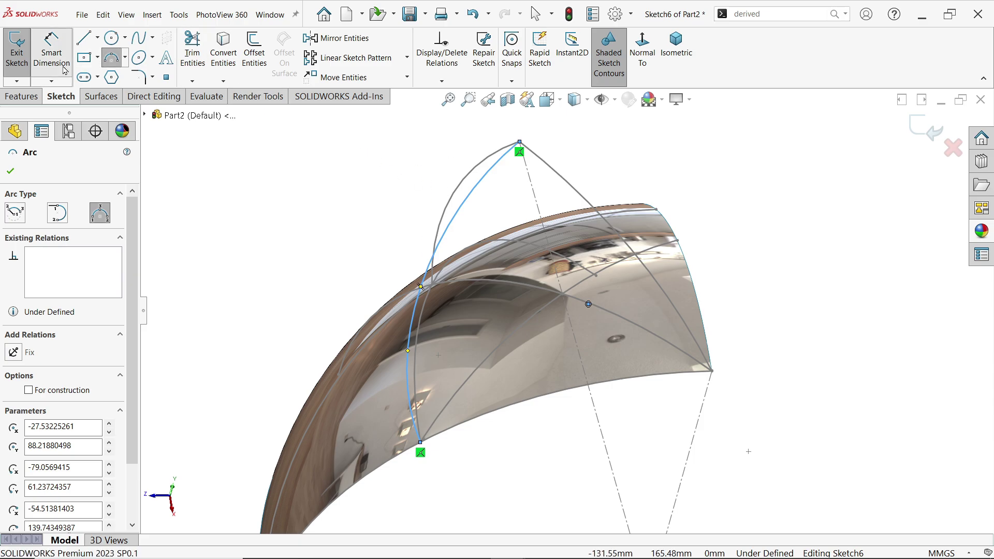
{"action": "left_click", "coordinate": [439, 252]}
{"action": "left_click", "coordinate": [396, 230]}
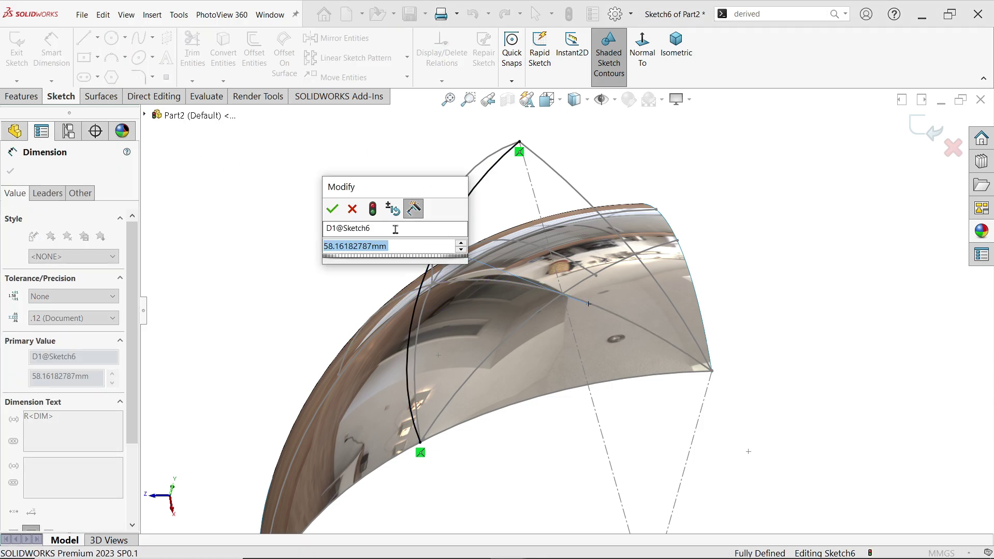
{"action": "type", "text": "="}
{"action": "mouse_move", "coordinate": [424, 271]}
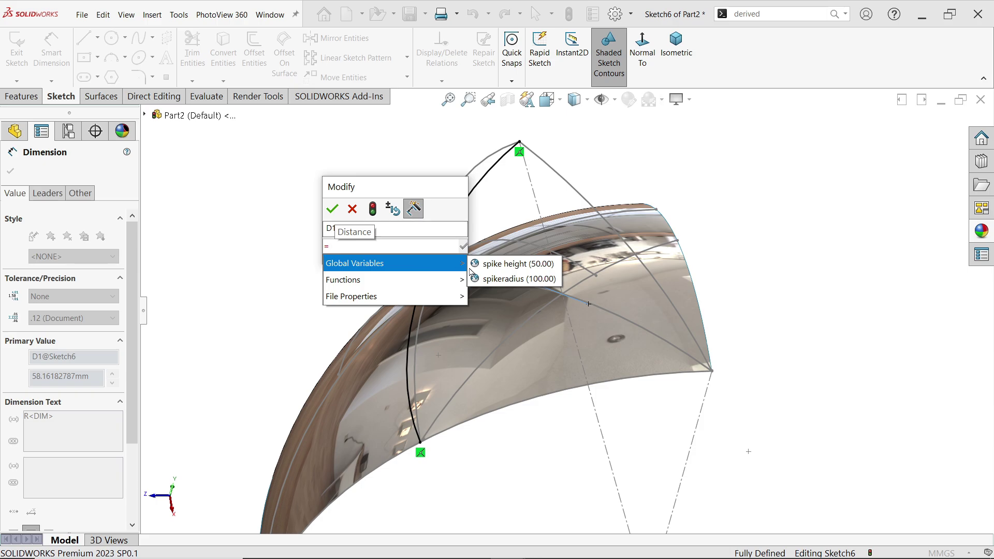
{"action": "left_click", "coordinate": [506, 279]}
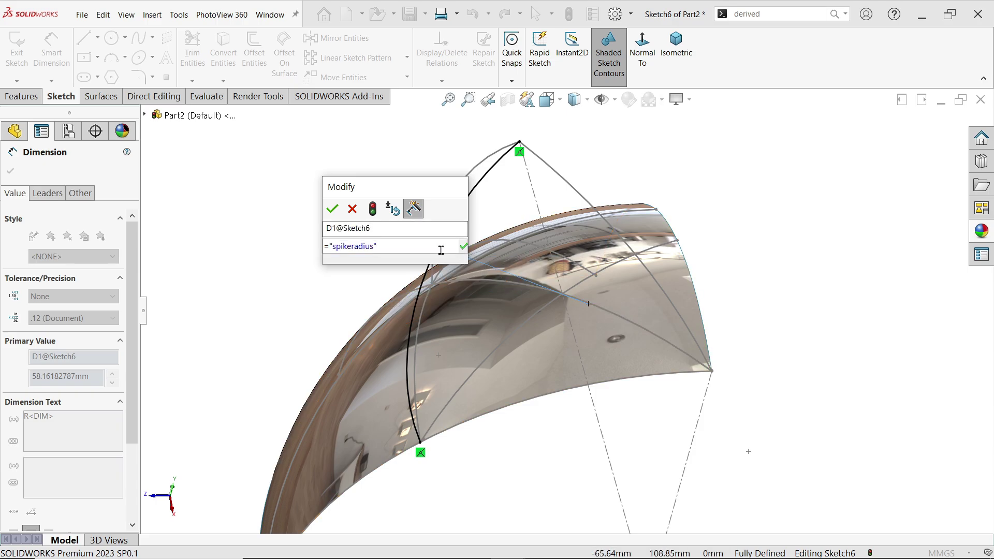
{"action": "left_click", "coordinate": [334, 212]}
{"action": "mouse_move", "coordinate": [570, 199]}
{"action": "middle_mouse_down"}
{"action": "mouse_move", "coordinate": [610, 193]}
{"action": "mouse_move", "coordinate": [495, 222]}
{"action": "mouse_move", "coordinate": [490, 252]}
{"action": "middle_mouse_up"}
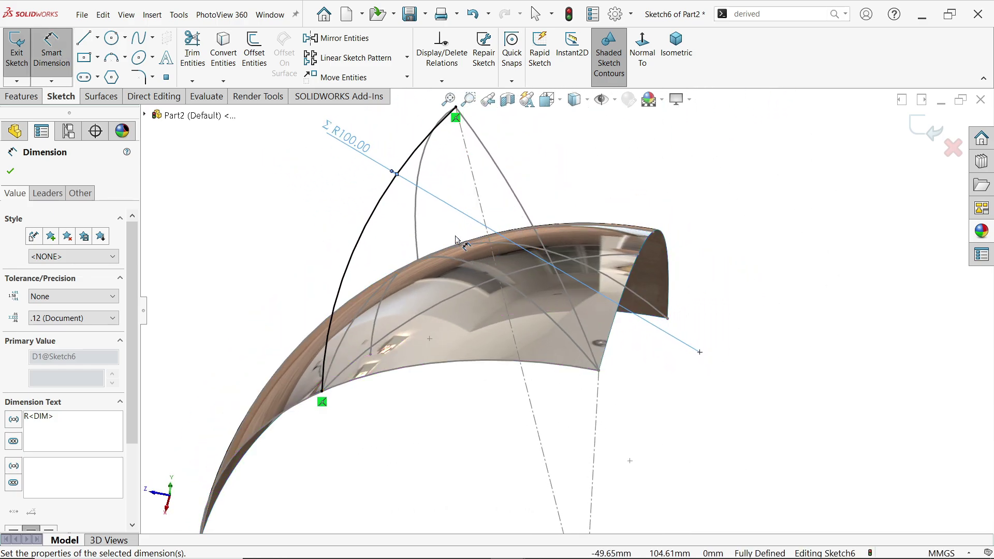
{"action": "left_click", "coordinate": [917, 130]}
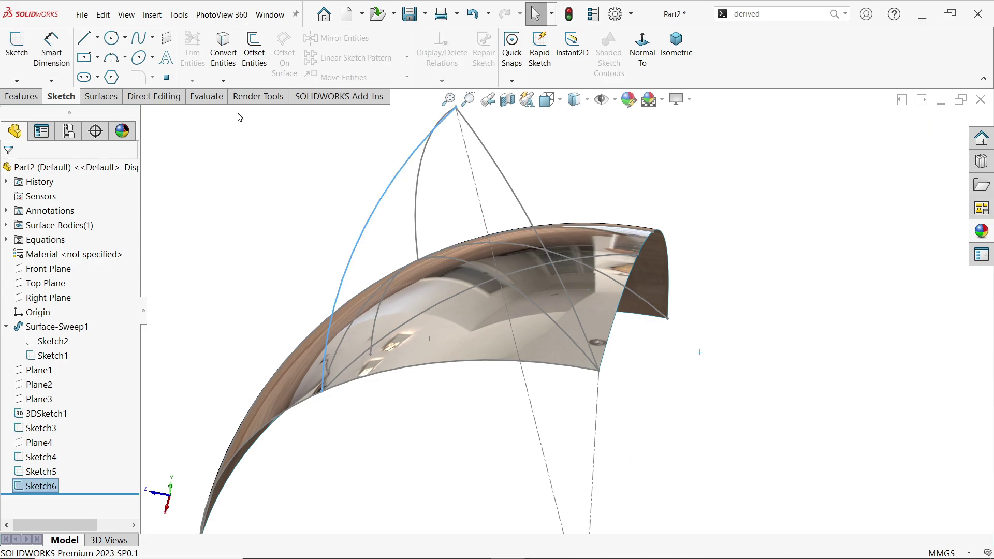
Create a reference plane coincident with the 3D sketch point on the surface's opposite edge and the spike centerline
{"action": "left_click", "coordinate": [21, 96]}
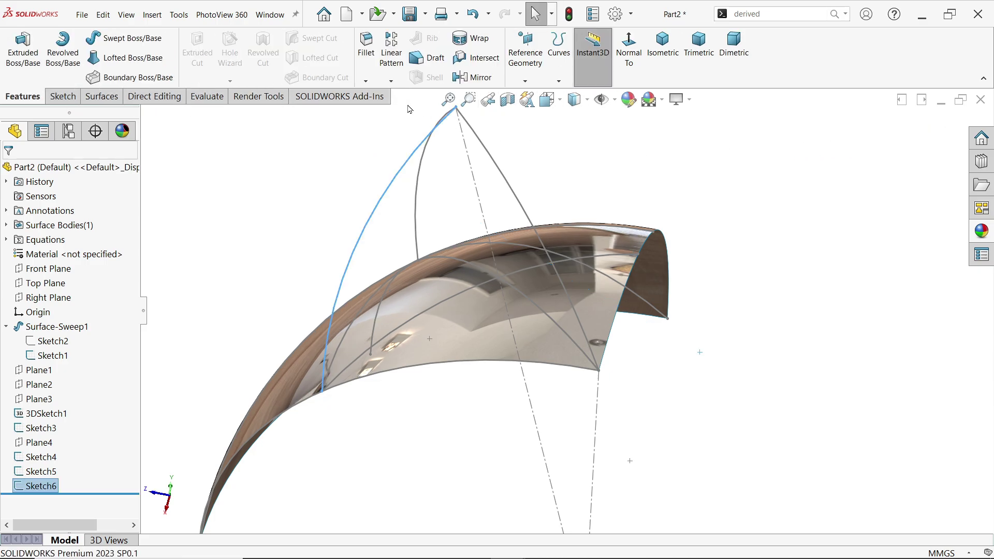
{"action": "left_click", "coordinate": [525, 81]}
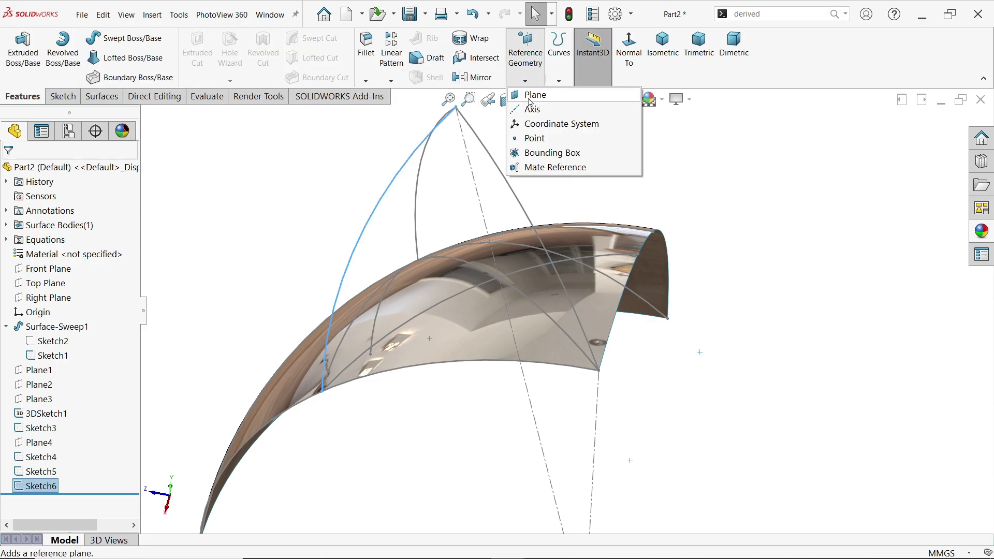
{"action": "left_click", "coordinate": [532, 96]}
{"action": "middle_click_drag", "start_coordinate": [519, 259], "coordinate": [592, 315]}
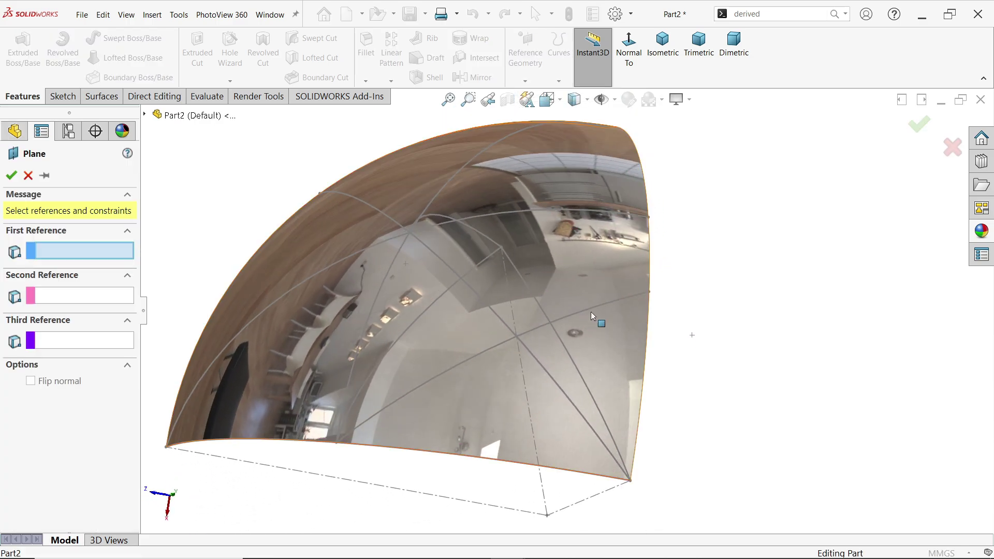
{"action": "left_click", "coordinate": [649, 217]}
{"action": "mouse_move", "coordinate": [716, 210]}
{"action": "middle_mouse_down"}
{"action": "mouse_move", "coordinate": [738, 262]}
{"action": "mouse_move", "coordinate": [724, 207]}
{"action": "mouse_move", "coordinate": [732, 166]}
{"action": "mouse_move", "coordinate": [725, 204]}
{"action": "middle_mouse_up"}
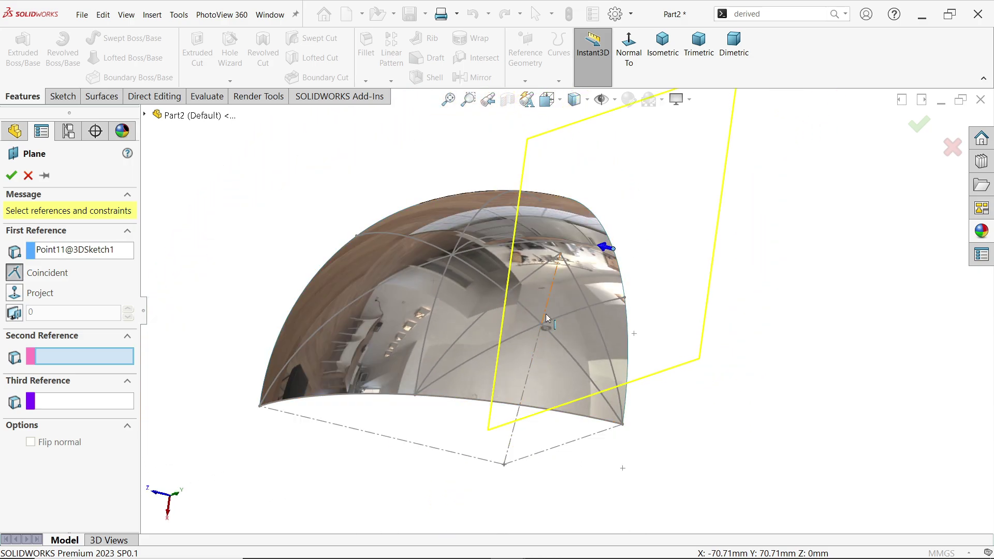
{"action": "left_click", "coordinate": [547, 310]}
{"action": "mouse_move", "coordinate": [684, 325]}
{"action": "middle_mouse_down"}
{"action": "mouse_move", "coordinate": [654, 284]}
{"action": "mouse_move", "coordinate": [628, 321]}
{"action": "mouse_move", "coordinate": [623, 375]}
{"action": "mouse_move", "coordinate": [686, 318]}
{"action": "mouse_move", "coordinate": [634, 348]}
{"action": "mouse_move", "coordinate": [657, 324]}
{"action": "middle_mouse_up"}
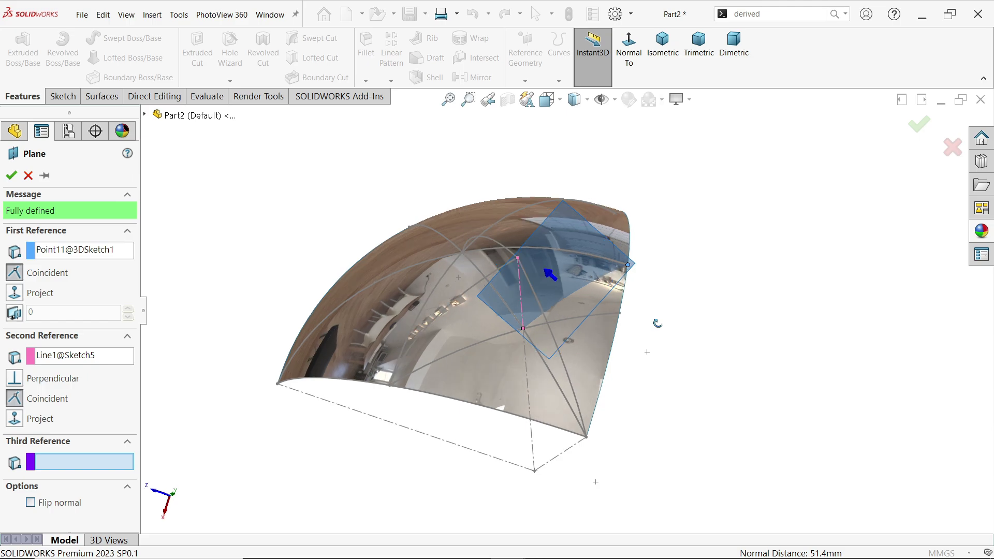
{"action": "left_click", "coordinate": [10, 176]}
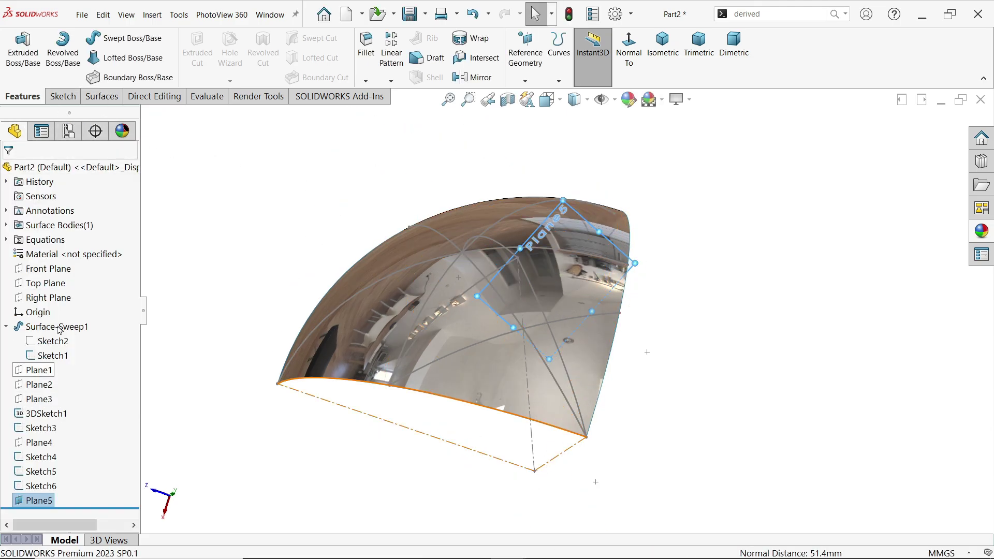
Sketch an outward-bulging 3 Point Arc, about 142 mm in radius, on Plane5 from the spike tip to the 3D sketch point on the surface edge
{"action": "left_click", "coordinate": [63, 97]}
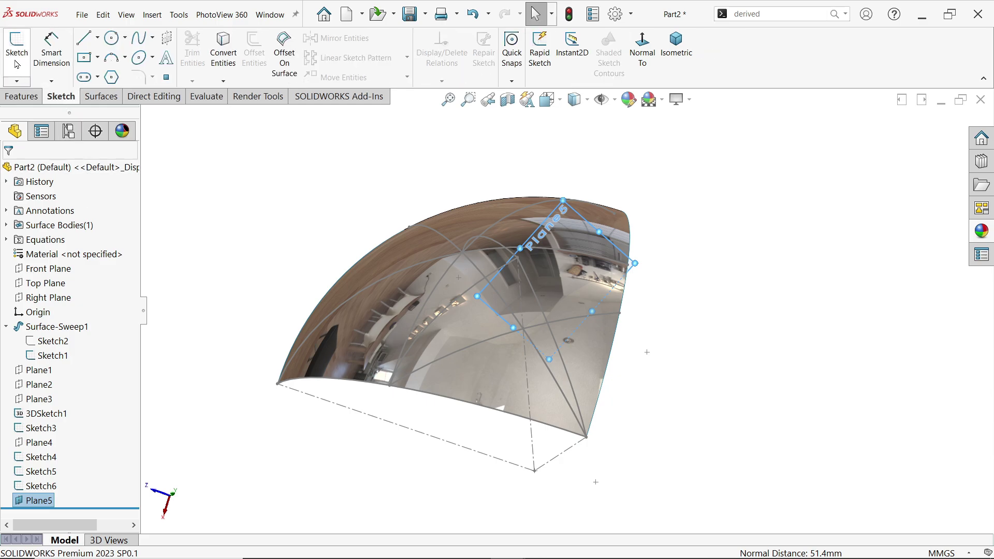
{"action": "left_click", "coordinate": [17, 65]}
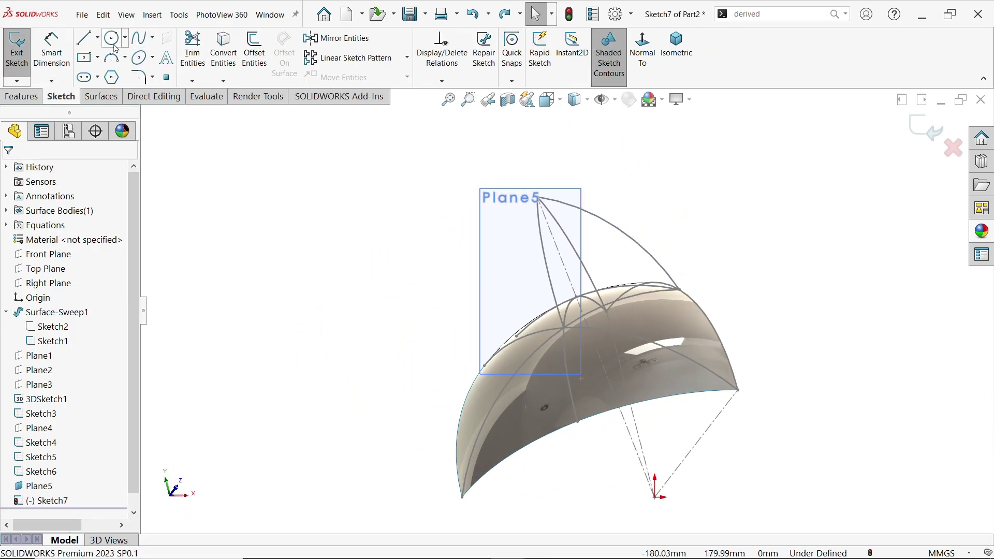
{"action": "left_click", "coordinate": [125, 58]}
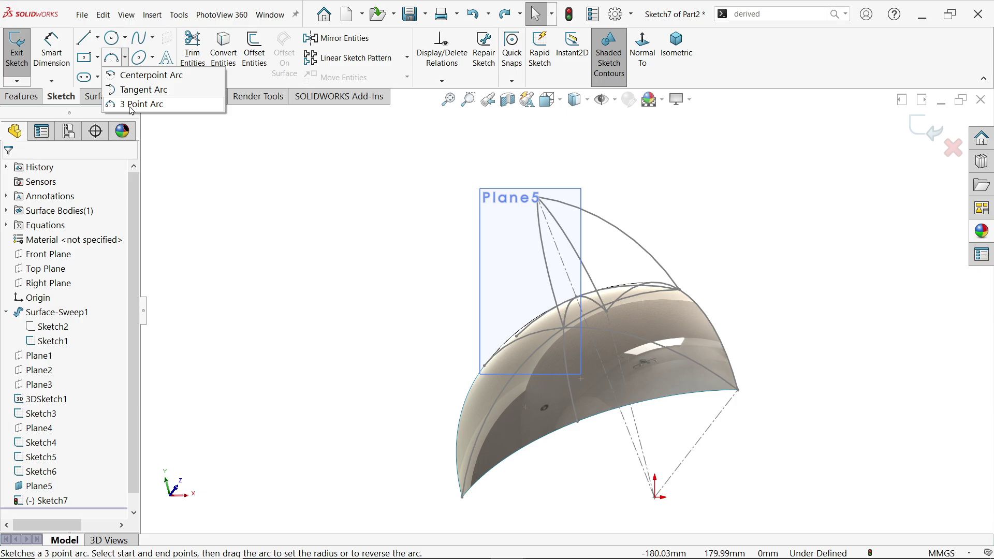
{"action": "left_click", "coordinate": [131, 106]}
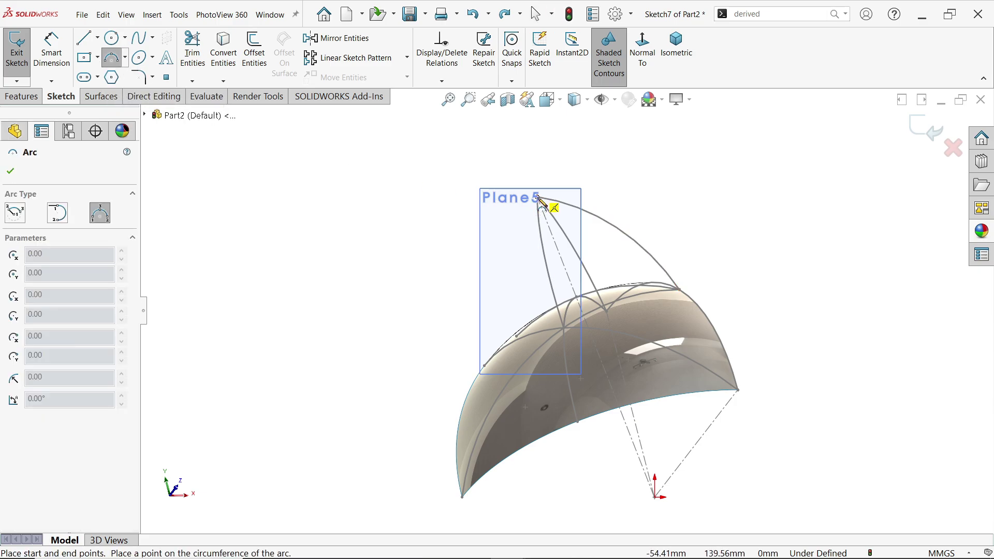
{"action": "left_click", "coordinate": [485, 366]}
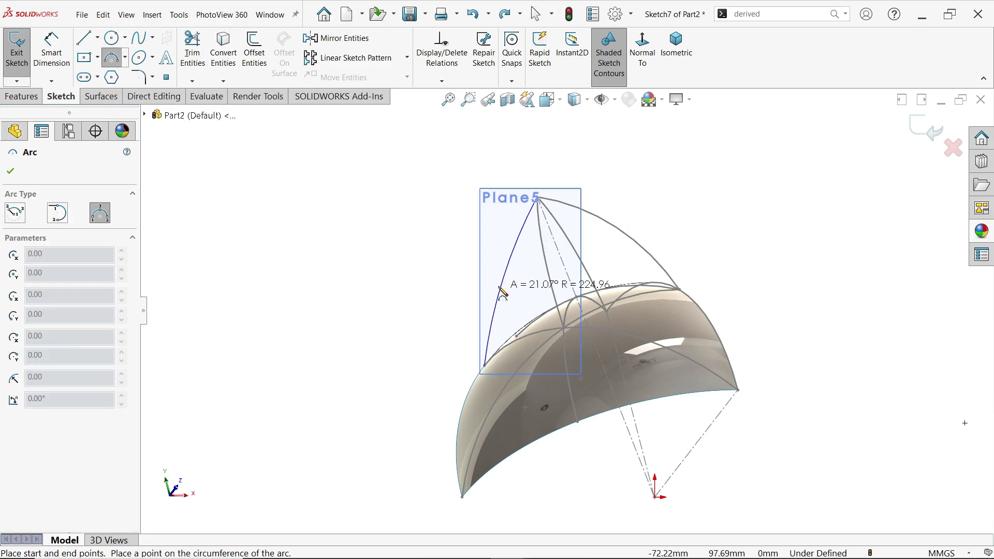
{"action": "left_click", "coordinate": [498, 277]}
{"action": "key", "text": "Escape"}
Dimension the Plane5 arc's radius and link it to the global variable "spikeradius"
{"action": "key", "text": "d"}
{"action": "left_click", "coordinate": [507, 262]}
{"action": "left_click", "coordinate": [389, 258]}
{"action": "type", "text": "="}
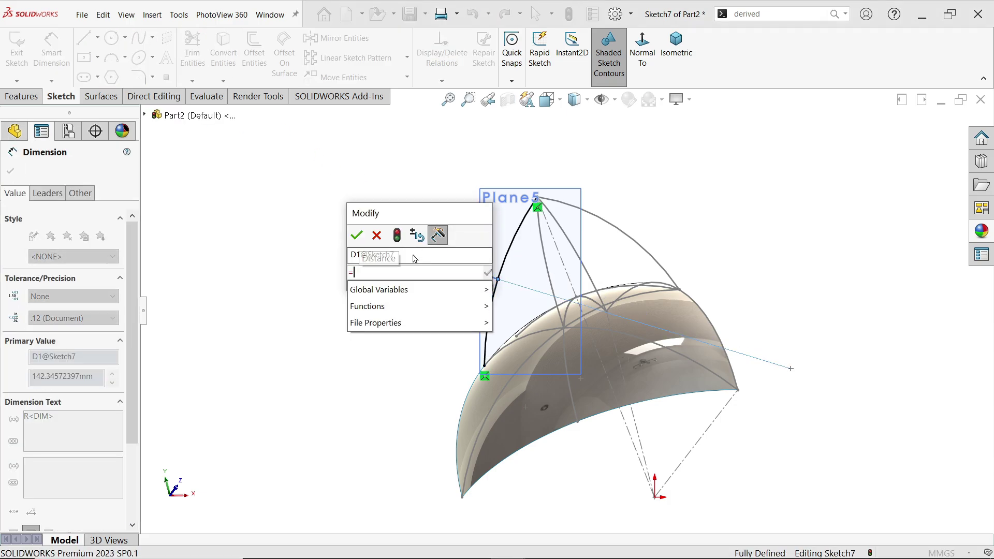
{"action": "mouse_move", "coordinate": [419, 302]}
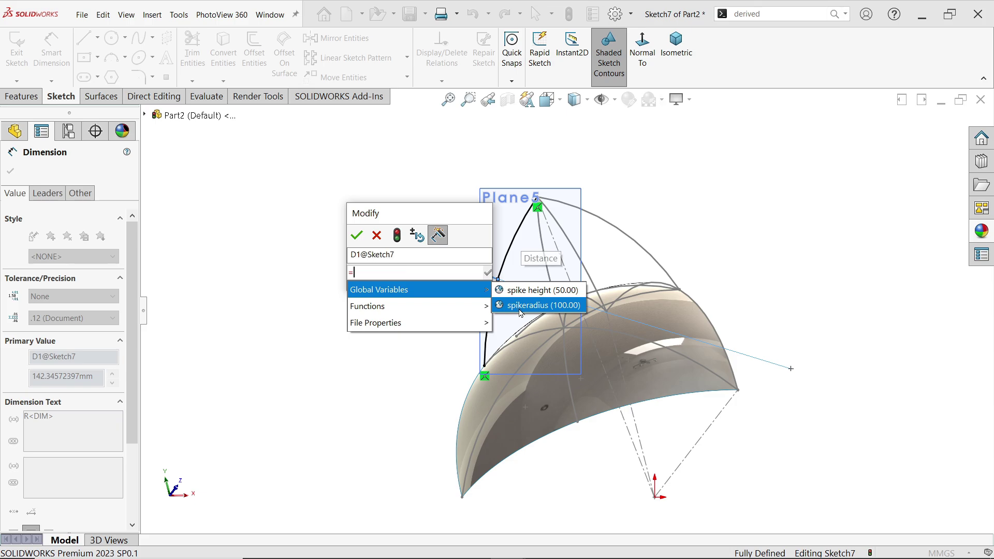
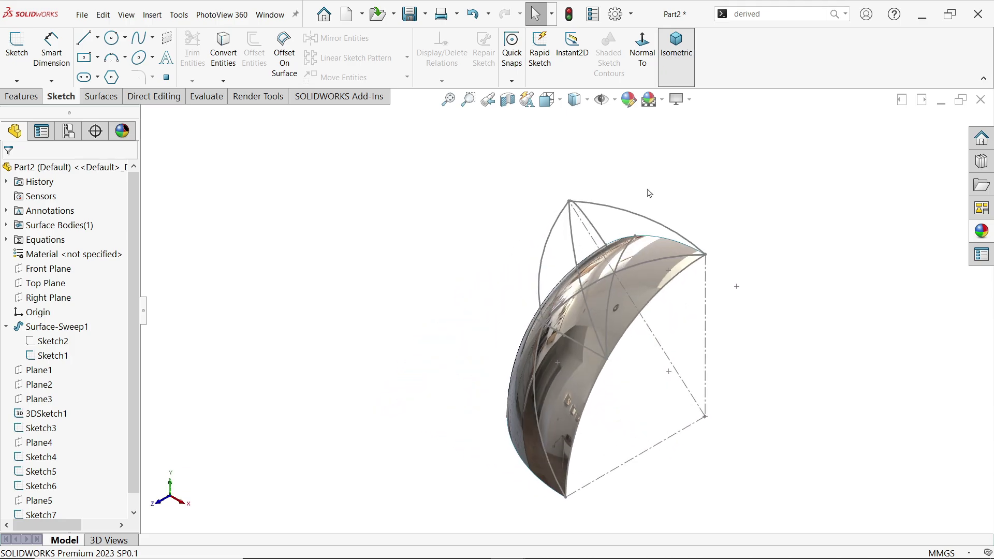
Start a 3D sketch and convert the two adjacent spike arcs (Sketch5 and Sketch6) and the swept surface edge joining their lower ends
{"action": "mouse_move", "coordinate": [735, 310]}
{"action": "middle_mouse_down"}
{"action": "mouse_move", "coordinate": [713, 354]}
{"action": "mouse_move", "coordinate": [721, 352]}
{"action": "mouse_move", "coordinate": [706, 349]}
{"action": "middle_mouse_up"}
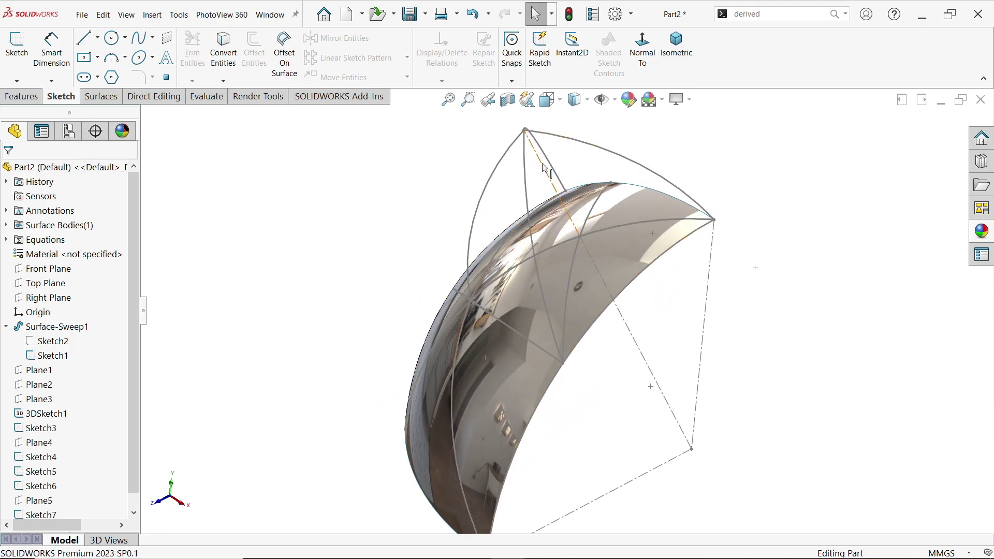
{"action": "left_click", "coordinate": [101, 96]}
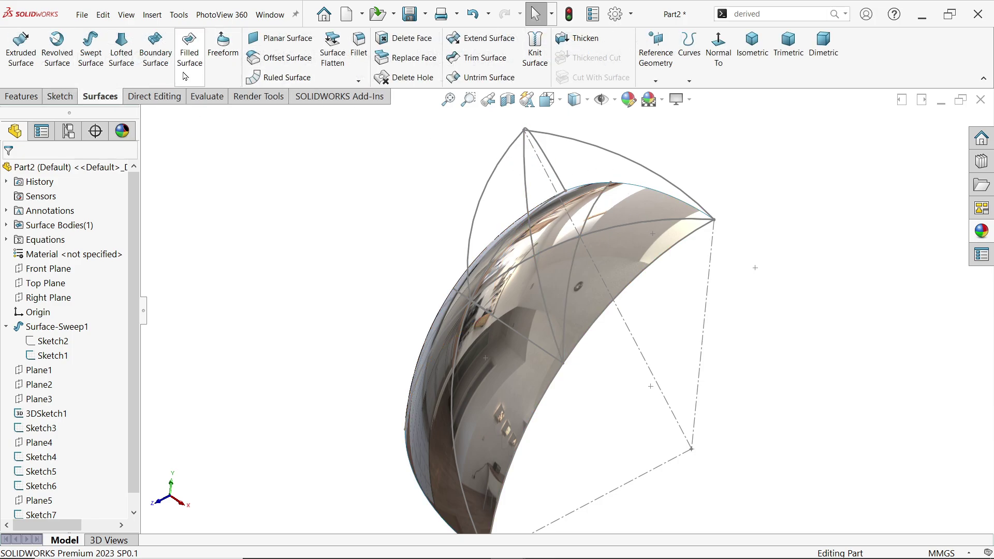
{"action": "middle_click_drag", "start_coordinate": [705, 200], "coordinate": [738, 228]}
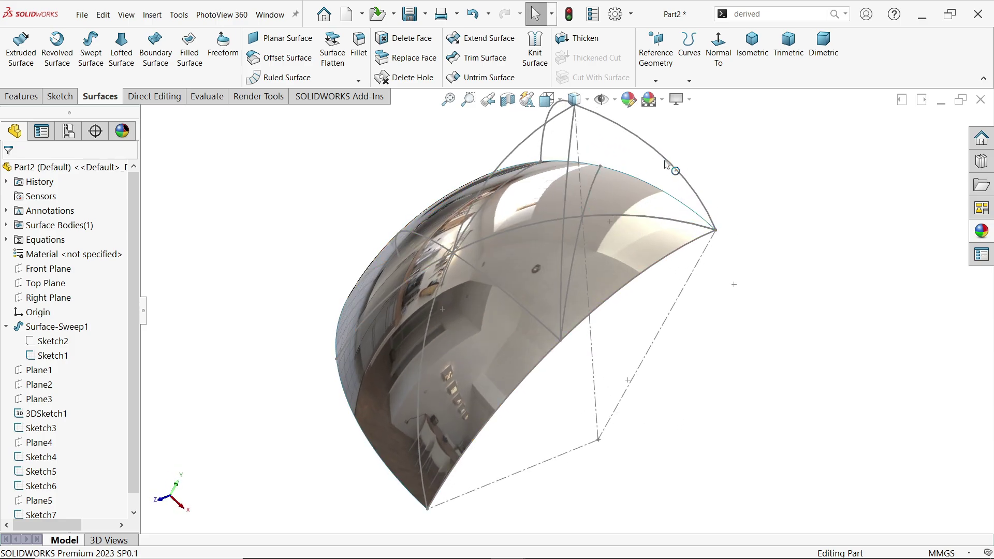
{"action": "left_click", "coordinate": [59, 96]}
{"action": "left_click", "coordinate": [16, 81]}
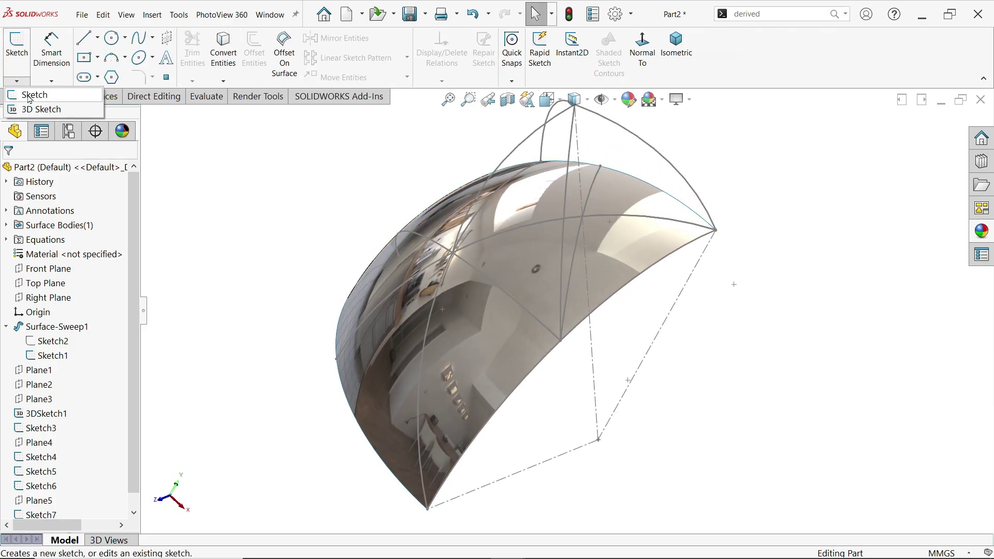
{"action": "left_click", "coordinate": [36, 109]}
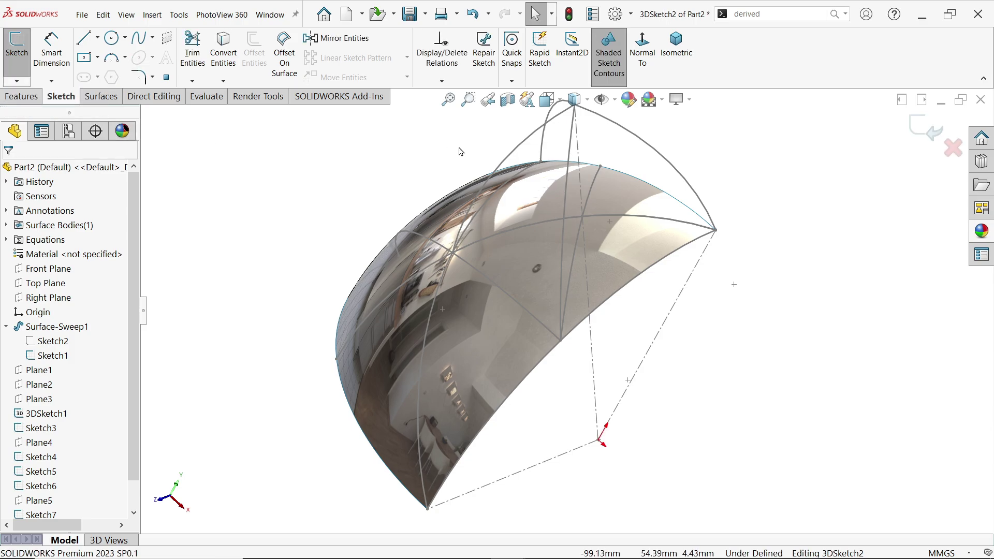
{"action": "left_click", "coordinate": [567, 196]}
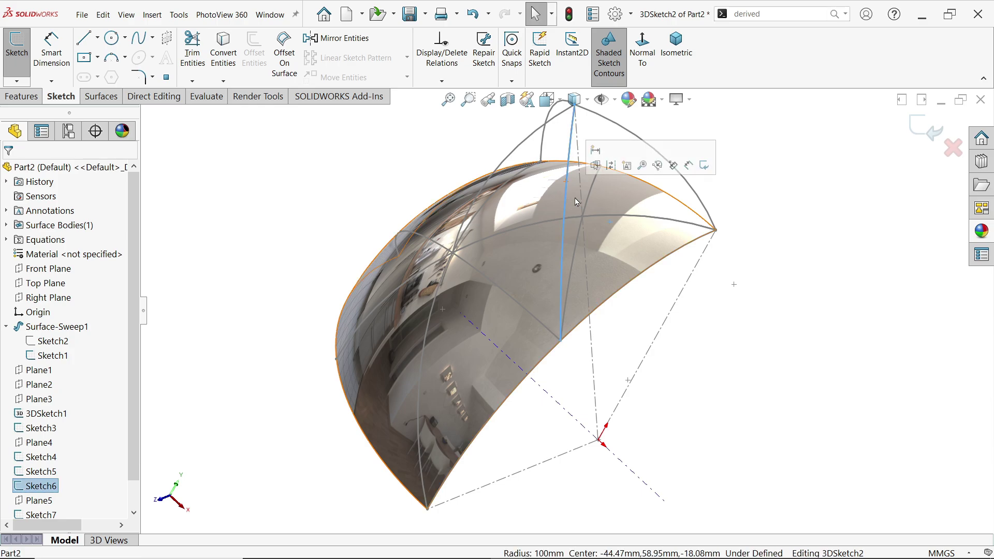
{"action": "left_click", "coordinate": [684, 184], "text": "ctrl"}
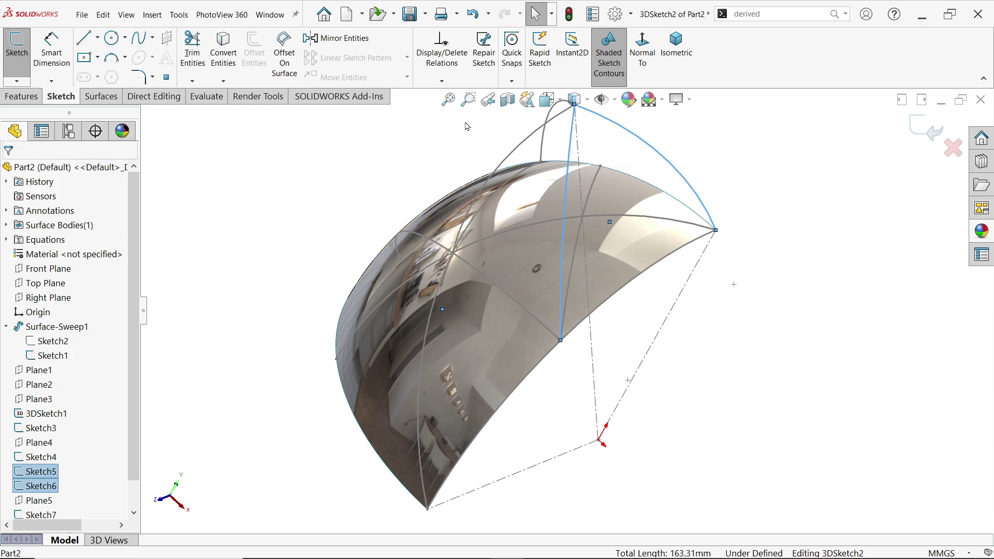
{"action": "left_click", "coordinate": [529, 267]}
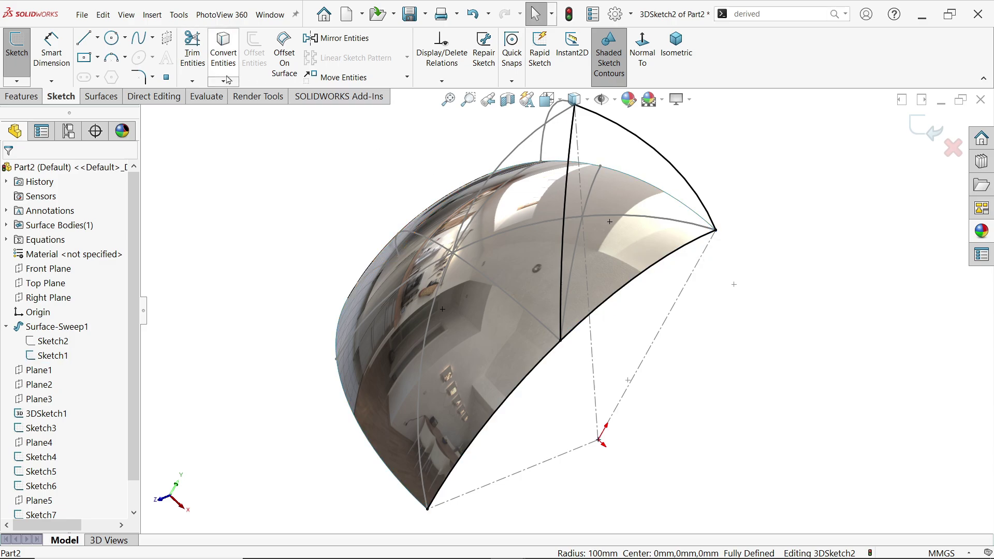
Trim the converted surface edge beyond the Sketch6 arc's lower end to close the three-sided loop, and exit the 3D sketch
{"action": "left_click", "coordinate": [192, 51]}
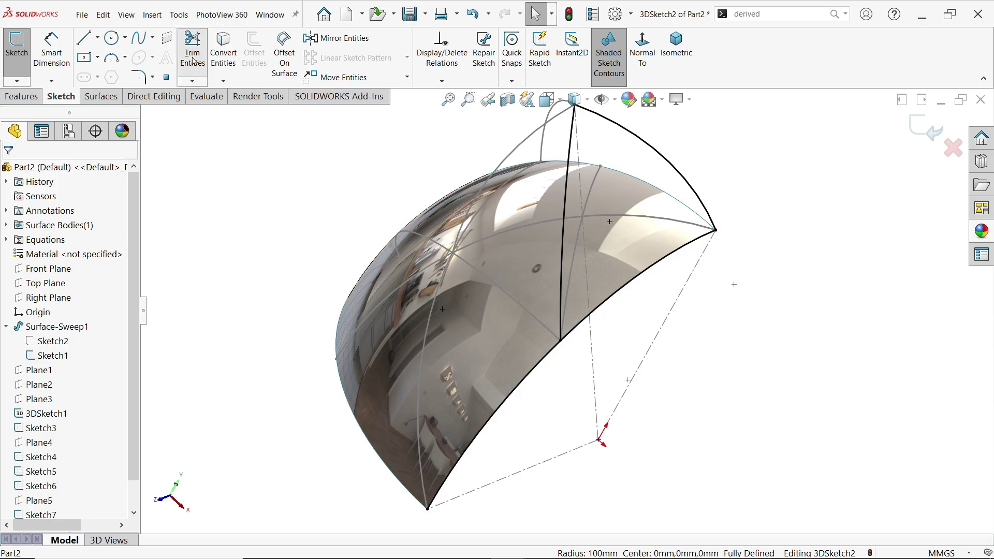
{"action": "left_click", "coordinate": [533, 373]}
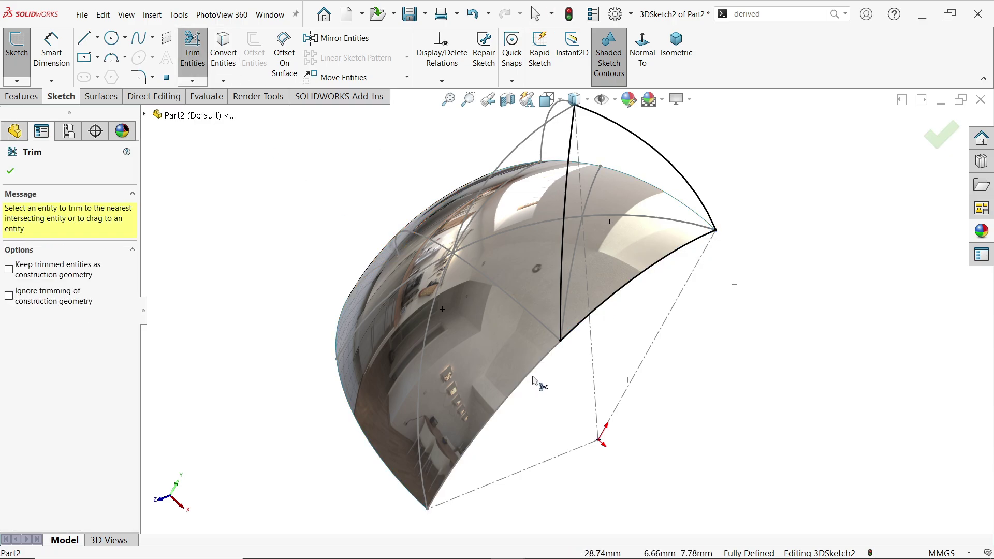
{"action": "left_click", "coordinate": [11, 171]}
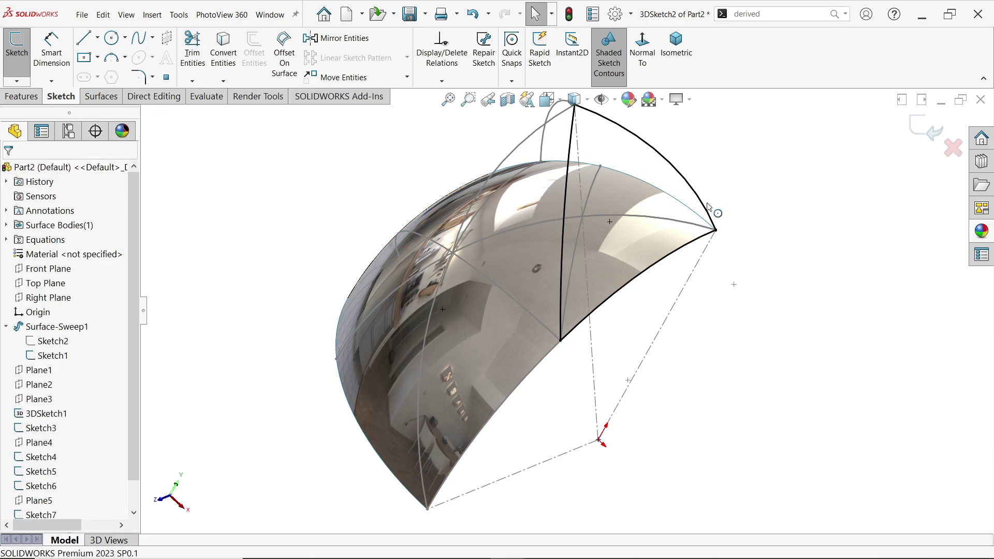
{"action": "left_click", "coordinate": [925, 128]}
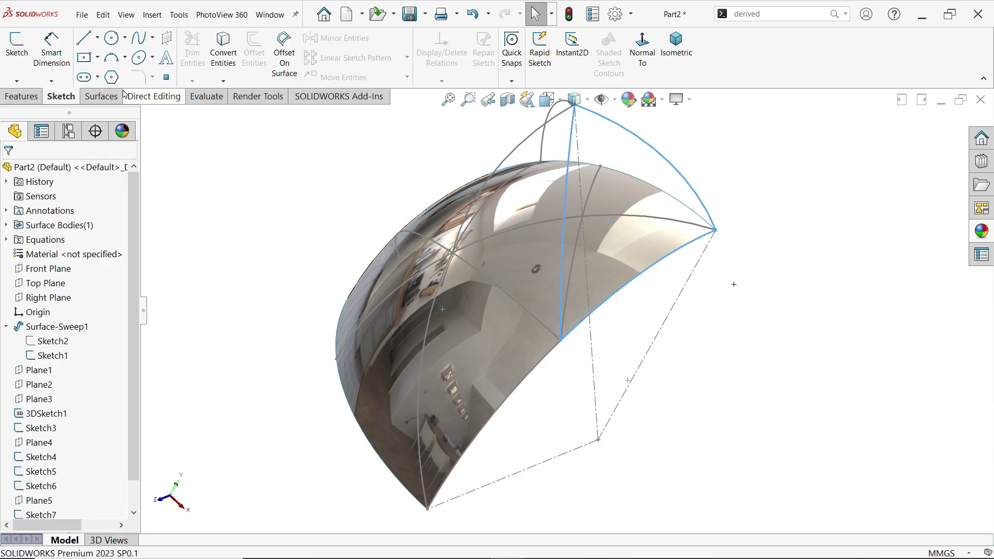
Create a Filled Surface from the closed loop of 3DSketch2 with Contact edge settings
{"action": "left_click", "coordinate": [102, 96]}
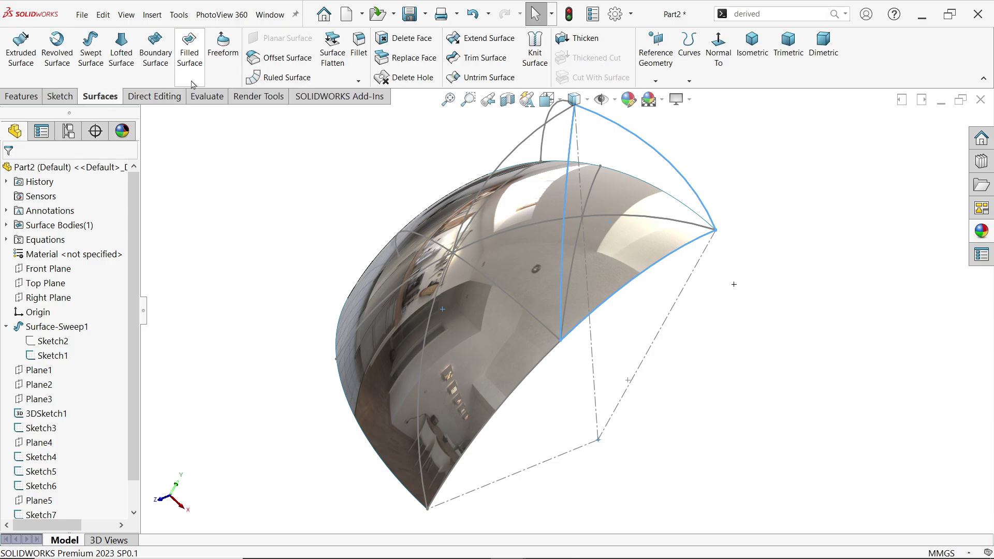
{"action": "left_click", "coordinate": [189, 54]}
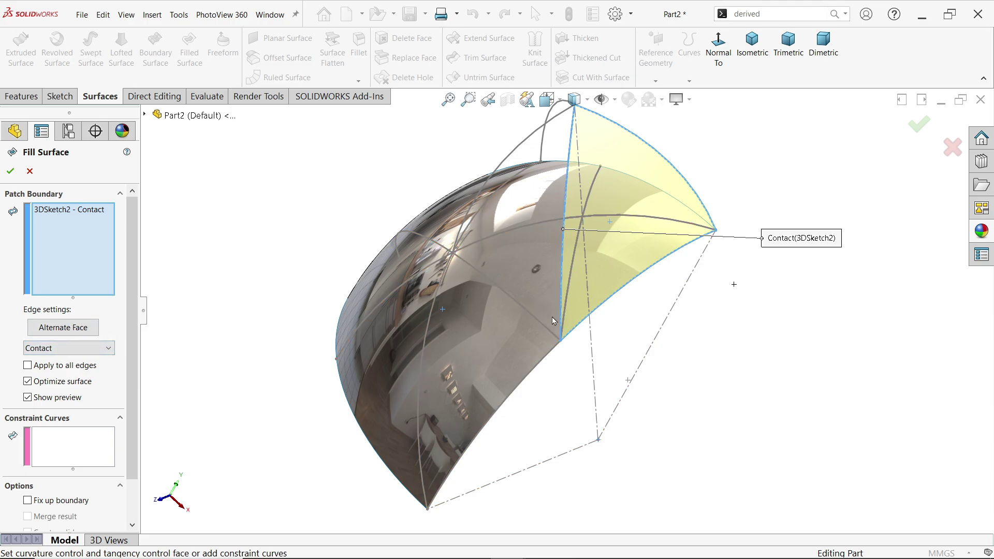
{"action": "left_click", "coordinate": [85, 353]}
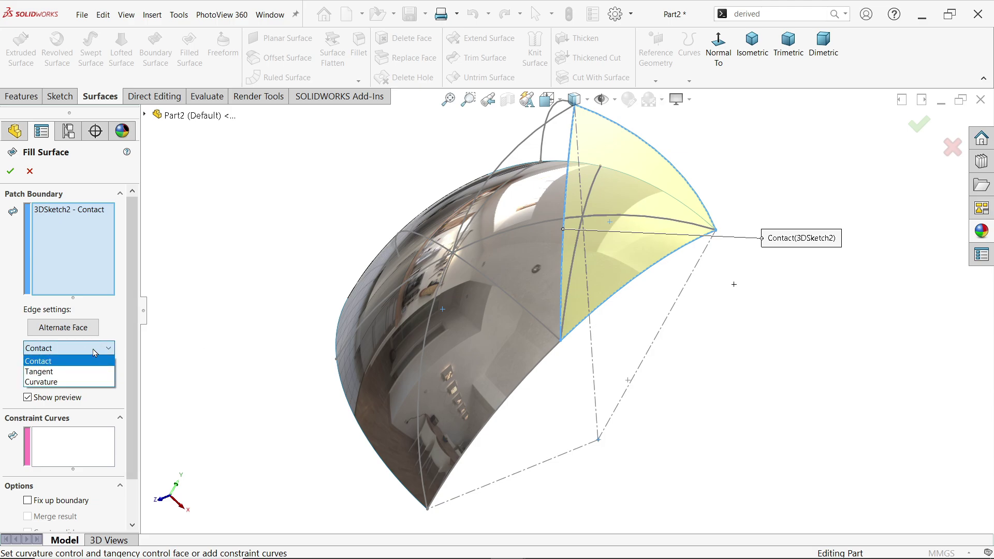
{"action": "left_click", "coordinate": [94, 354]}
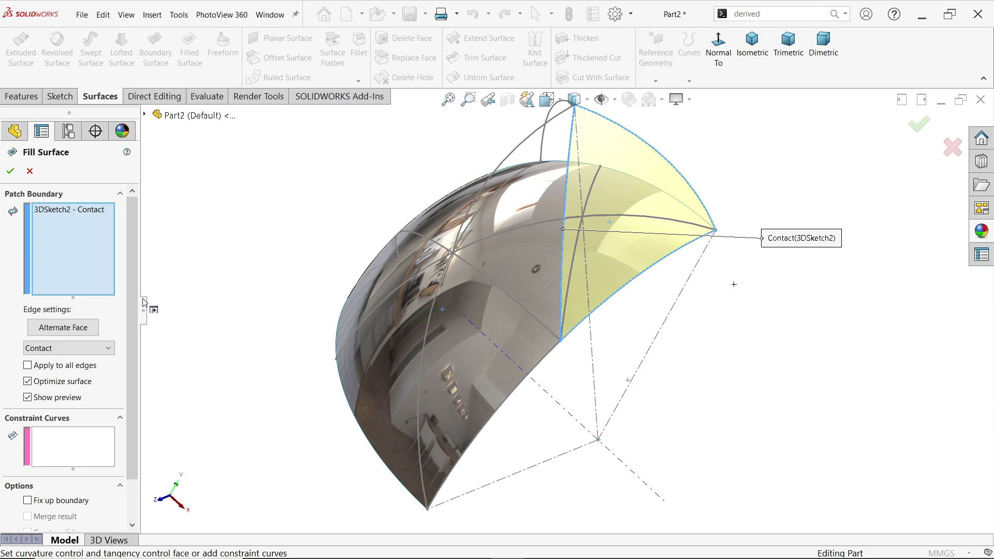
{"action": "scroll", "coordinate": [132, 310], "scroll_direction": "down", "scroll_amount": 1}
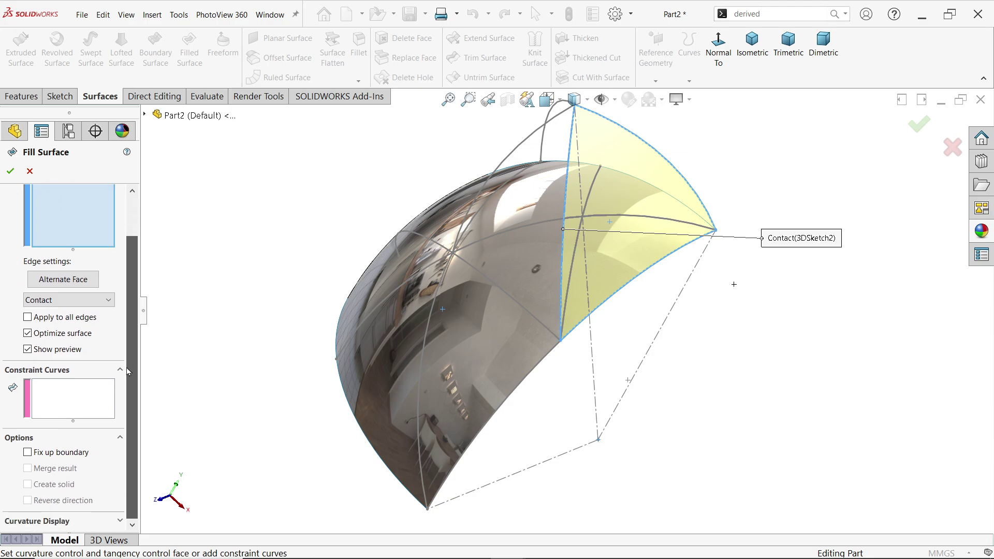
{"action": "left_click", "coordinate": [10, 172]}
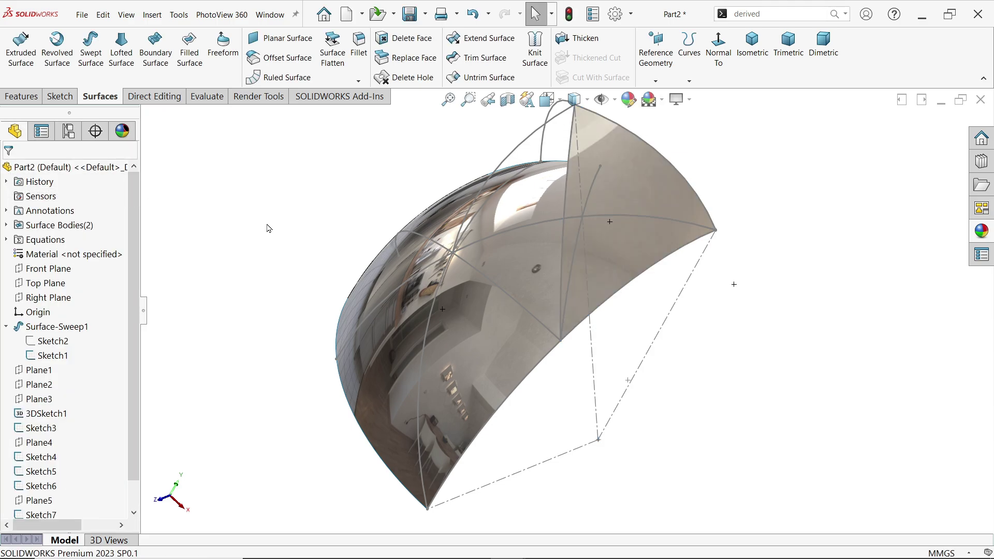
Start a 3D sketch and convert the Sketch7 arc, the first filled surface's adjoining edge and the swept surface edge between them
{"action": "mouse_move", "coordinate": [429, 207]}
{"action": "middle_mouse_down"}
{"action": "mouse_move", "coordinate": [573, 238]}
{"action": "mouse_move", "coordinate": [570, 277]}
{"action": "middle_mouse_up"}
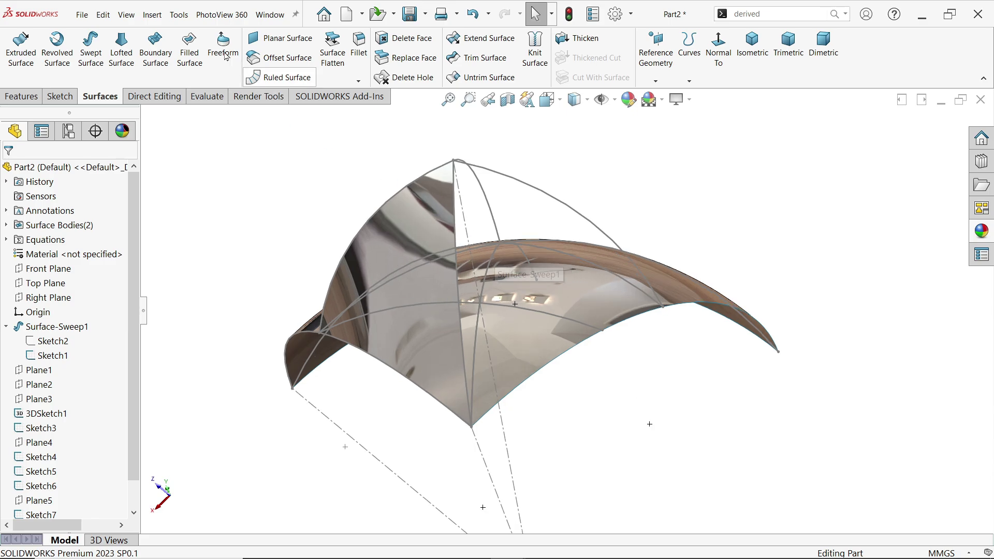
{"action": "left_click", "coordinate": [61, 96]}
{"action": "left_click", "coordinate": [23, 84]}
{"action": "left_click", "coordinate": [37, 110]}
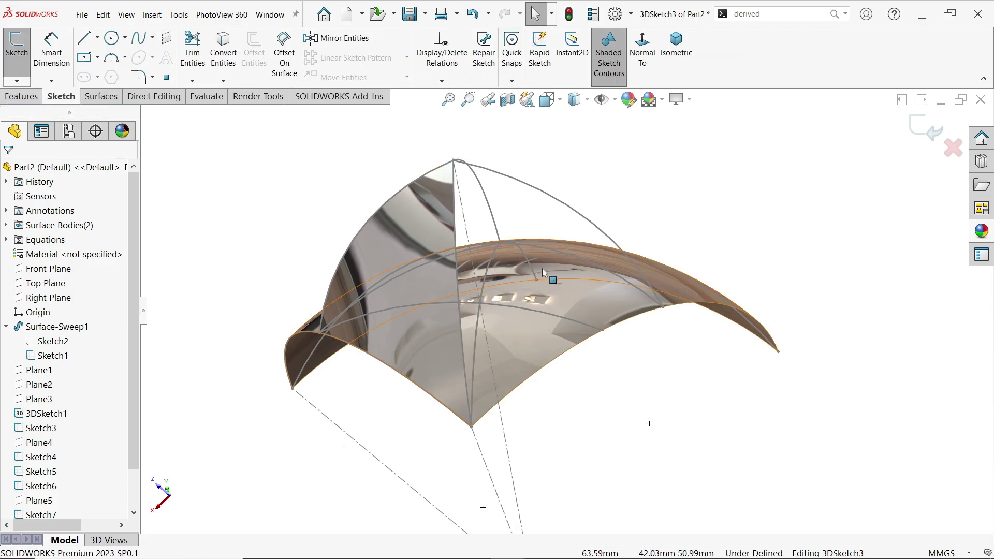
{"action": "left_click", "coordinate": [579, 219]}
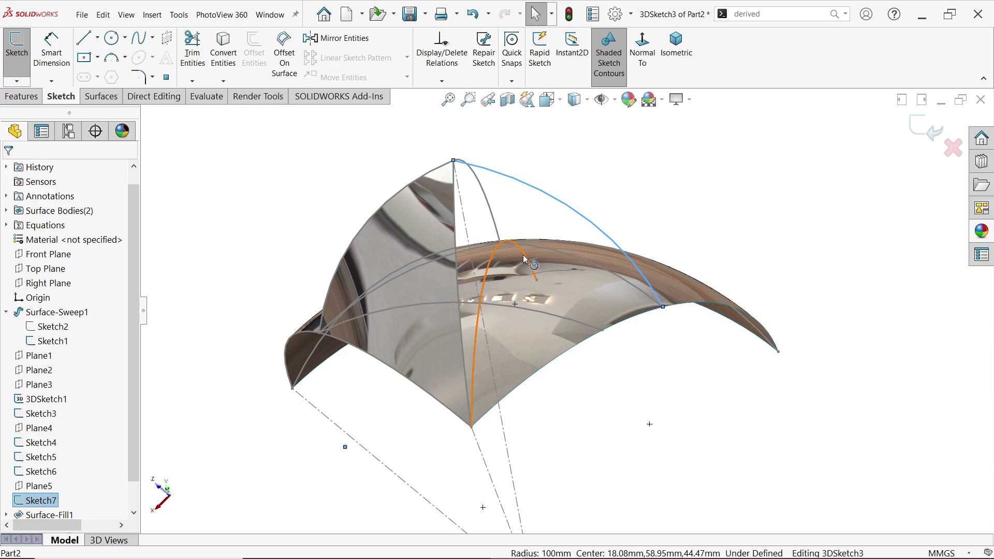
{"action": "left_click", "coordinate": [457, 264], "text": "ctrl"}
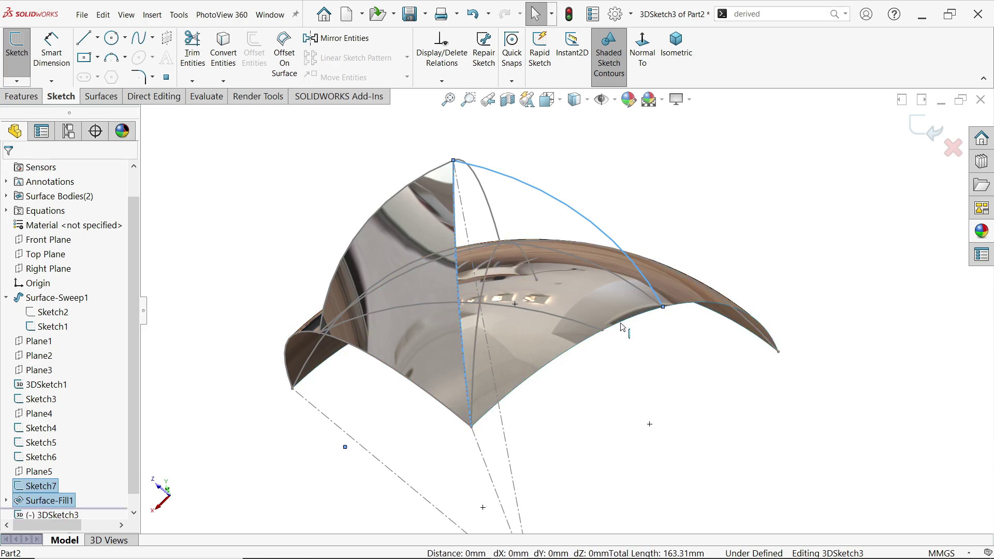
{"action": "left_click", "coordinate": [622, 326], "text": "ctrl"}
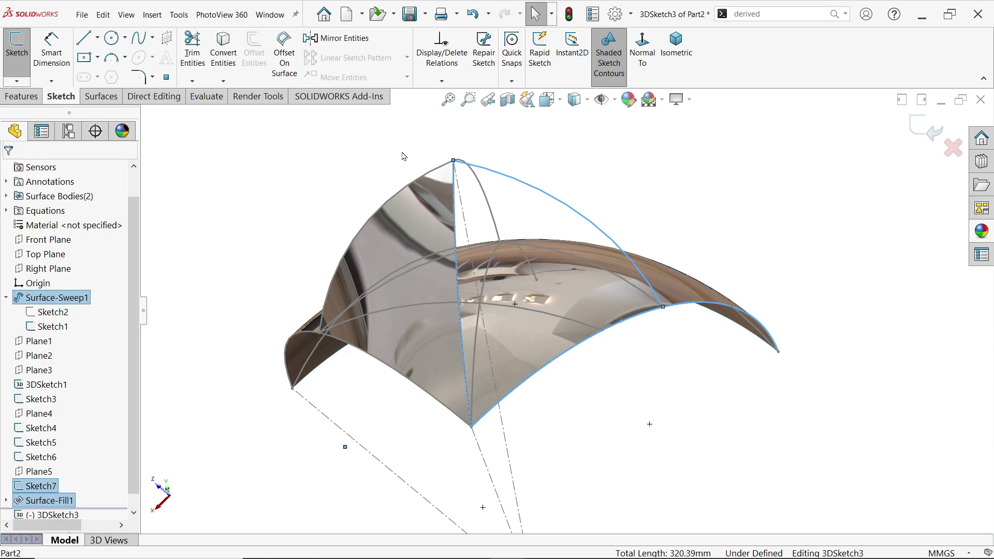
{"action": "left_click", "coordinate": [229, 69]}
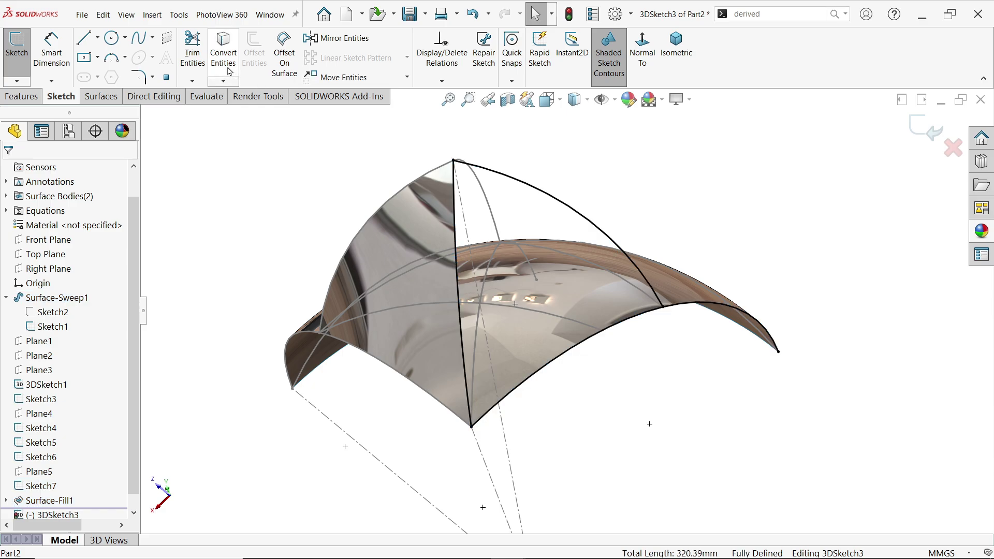
Trim the converted swept surface edge beyond the Sketch7 arc's lower end and exit the 3D sketch
{"action": "left_click", "coordinate": [192, 66]}
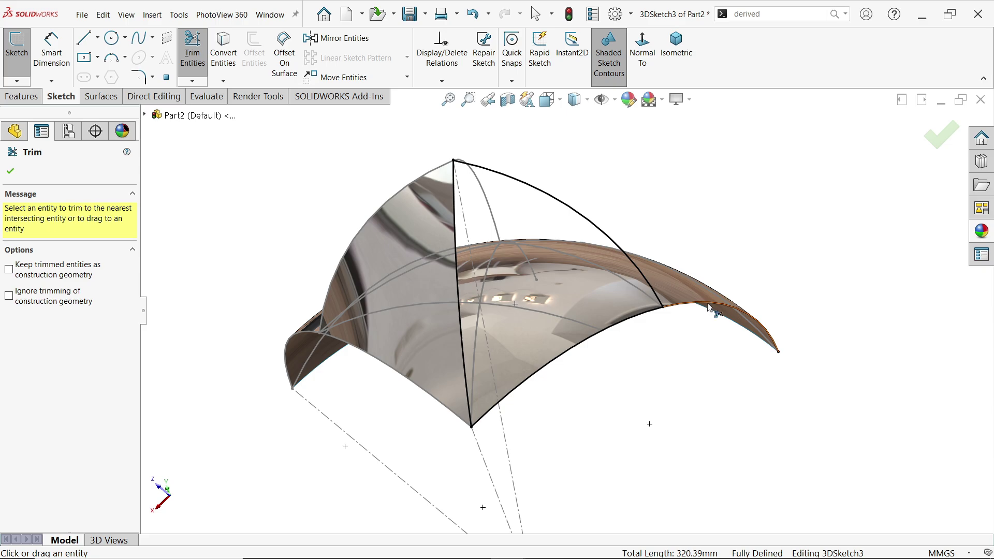
{"action": "left_click", "coordinate": [10, 172]}
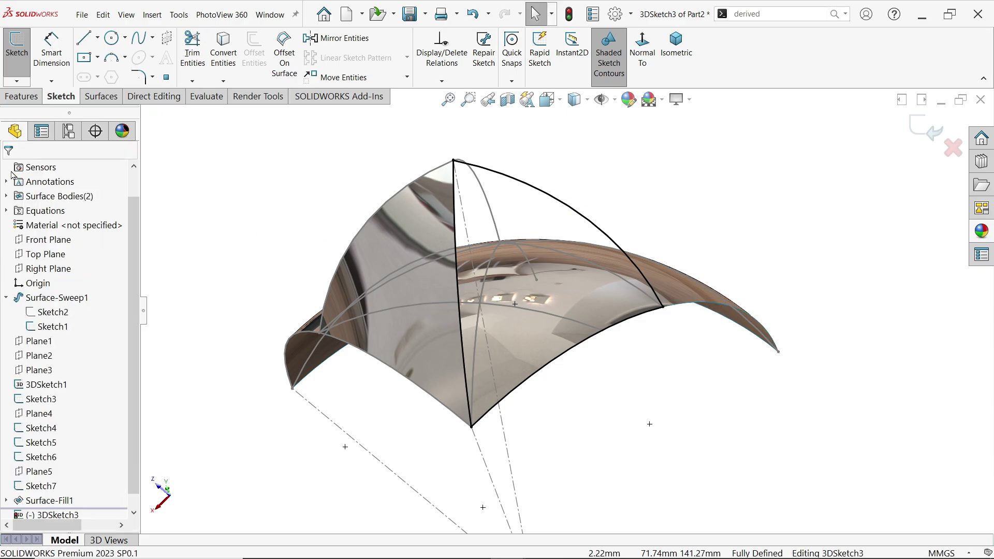
{"action": "left_click", "coordinate": [924, 128]}
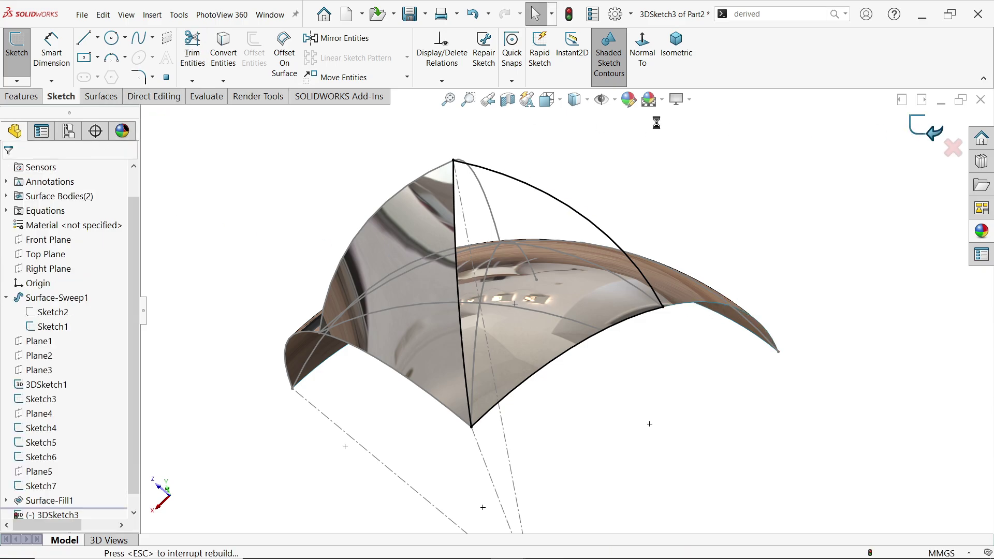
Create a second Filled Surface from the closed loop of 3DSketch3 with Contact edge settings, keeping the preview option on
{"action": "left_click", "coordinate": [99, 97]}
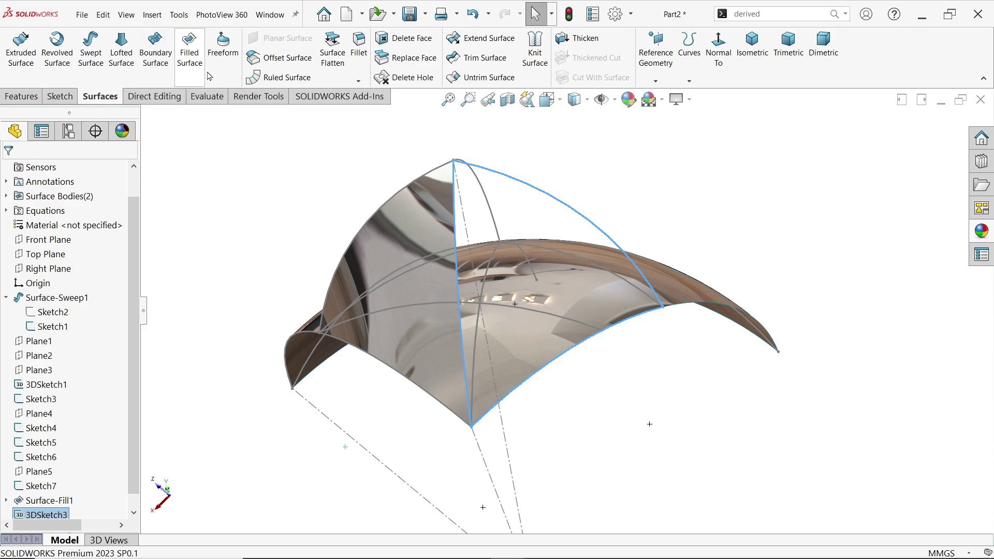
{"action": "left_click", "coordinate": [190, 57]}
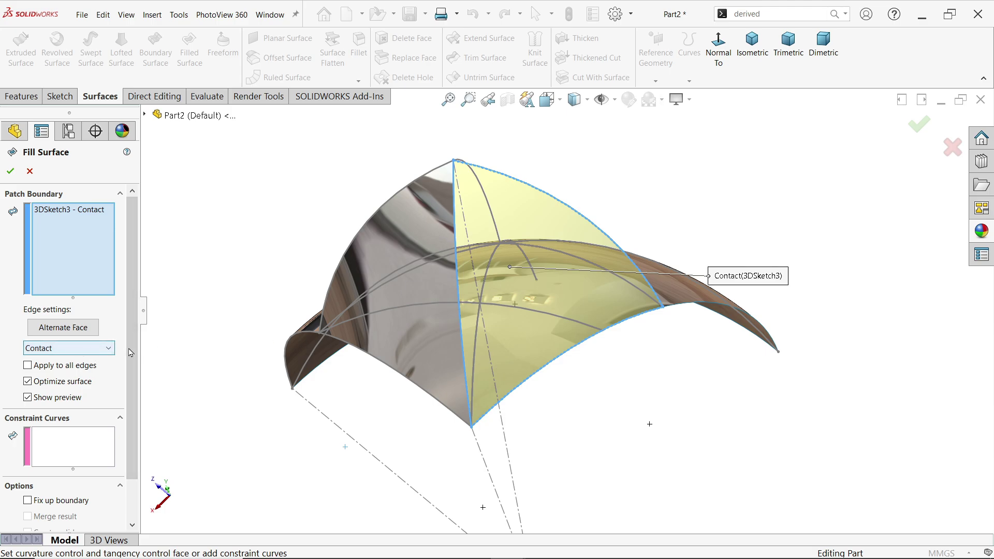
{"action": "scroll", "coordinate": [127, 362], "scroll_direction": "down", "scroll_amount": 2}
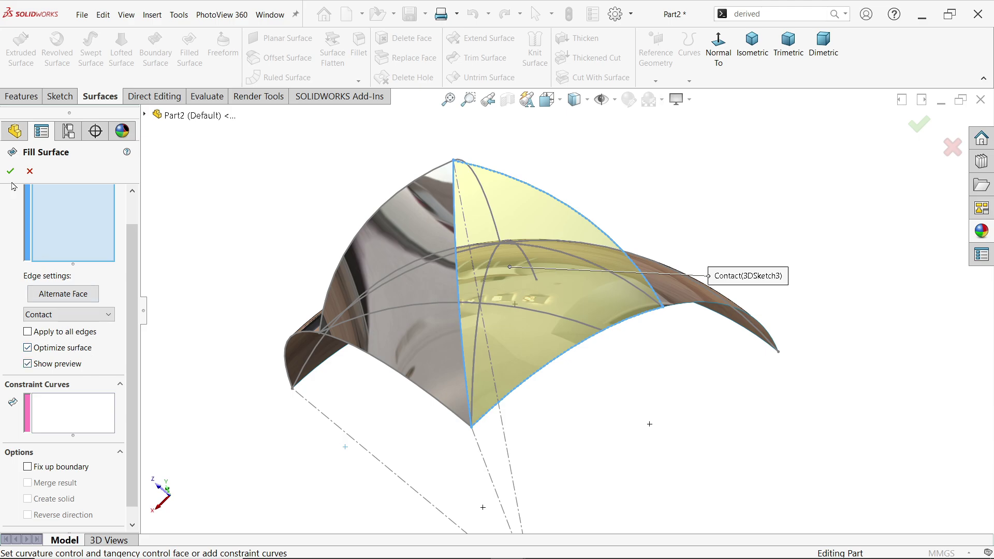
{"action": "left_click", "coordinate": [28, 364]}
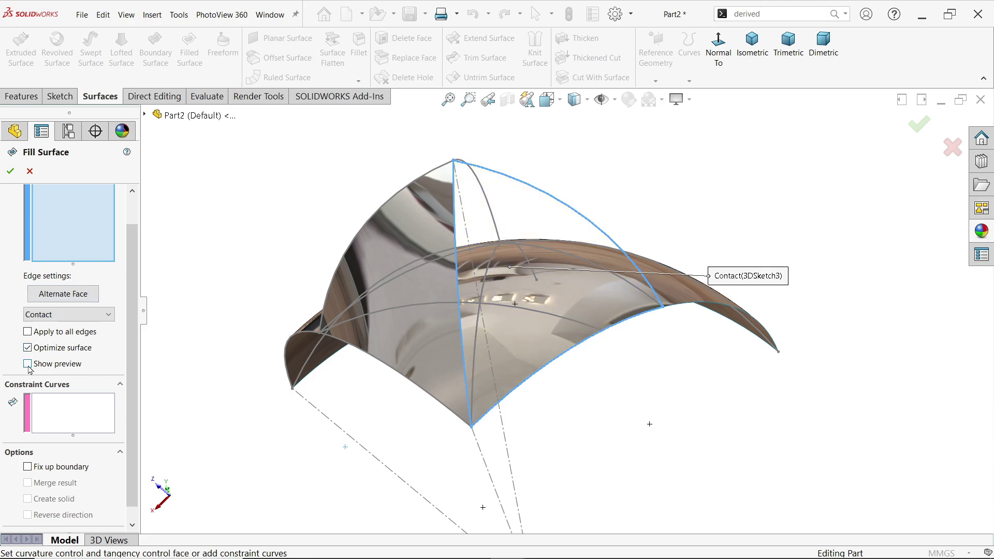
{"action": "left_click", "coordinate": [28, 364]}
{"action": "left_click", "coordinate": [10, 176]}
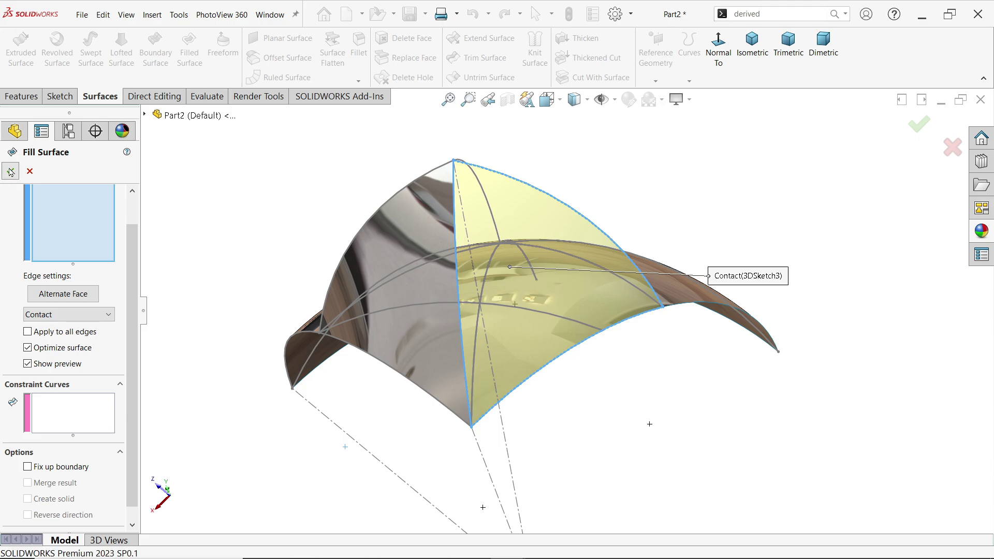
Start a 3D sketch and convert the Sketch5 arc, the second filled surface's adjoining edge and the 3DSketch1 curve joining their lower ends
{"action": "middle_click_drag", "start_coordinate": [507, 233], "coordinate": [548, 214]}
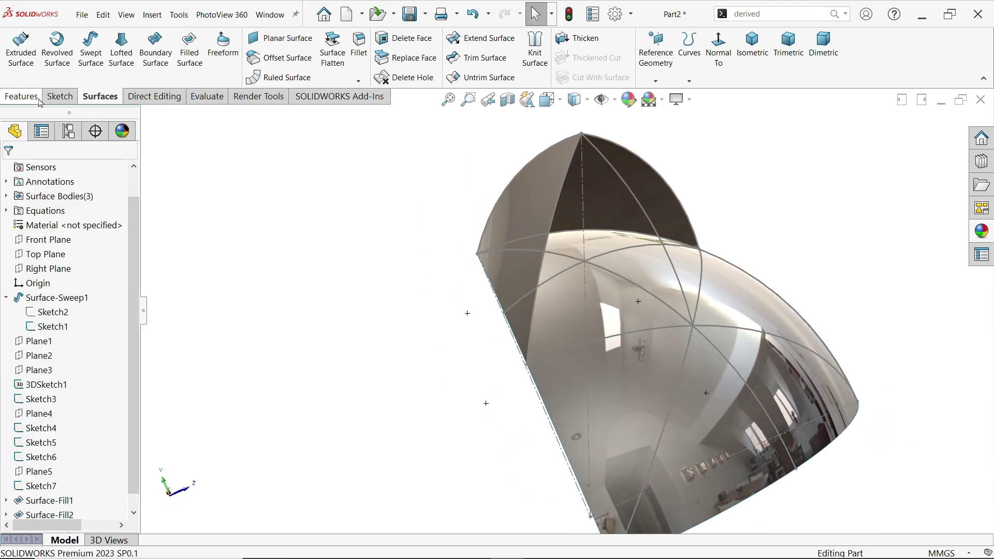
{"action": "left_click", "coordinate": [60, 97]}
{"action": "left_click", "coordinate": [16, 81]}
{"action": "left_click", "coordinate": [41, 109]}
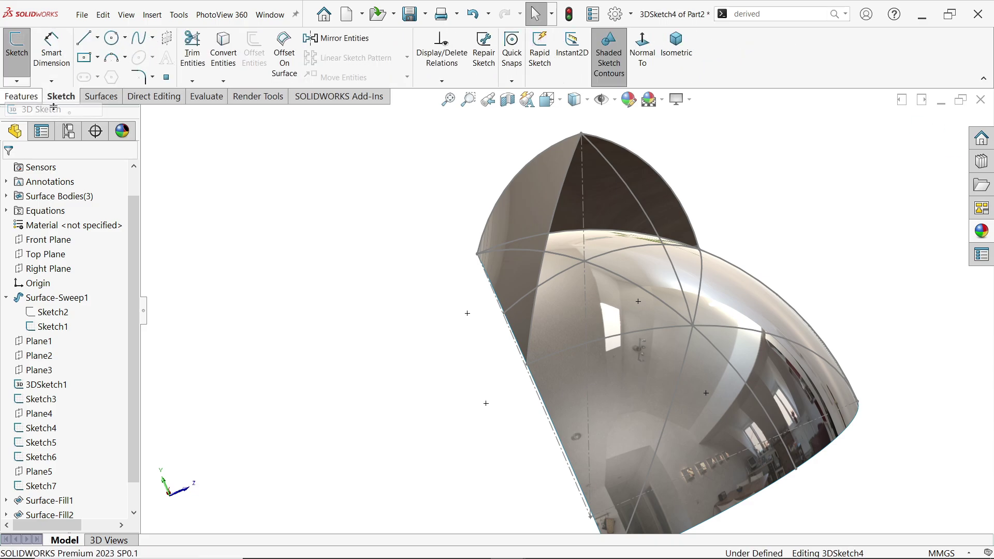
{"action": "left_click", "coordinate": [666, 258]}
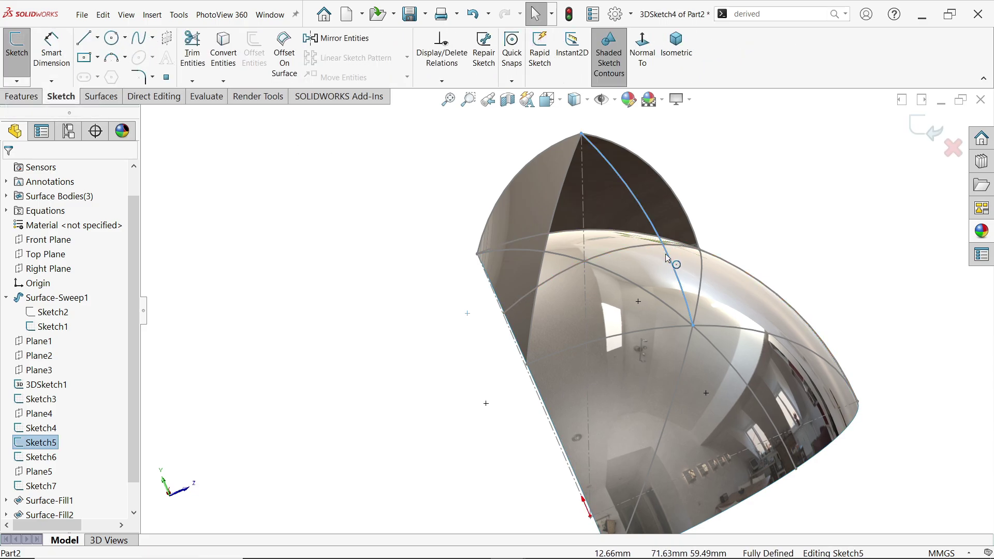
{"action": "left_click", "coordinate": [543, 263], "text": "ctrl"}
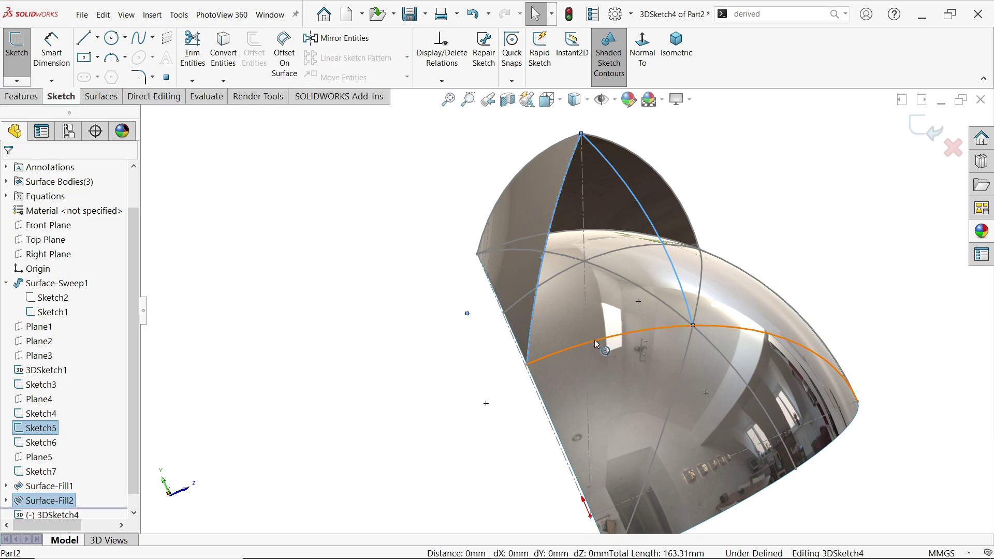
{"action": "left_click", "coordinate": [604, 343], "text": "ctrl"}
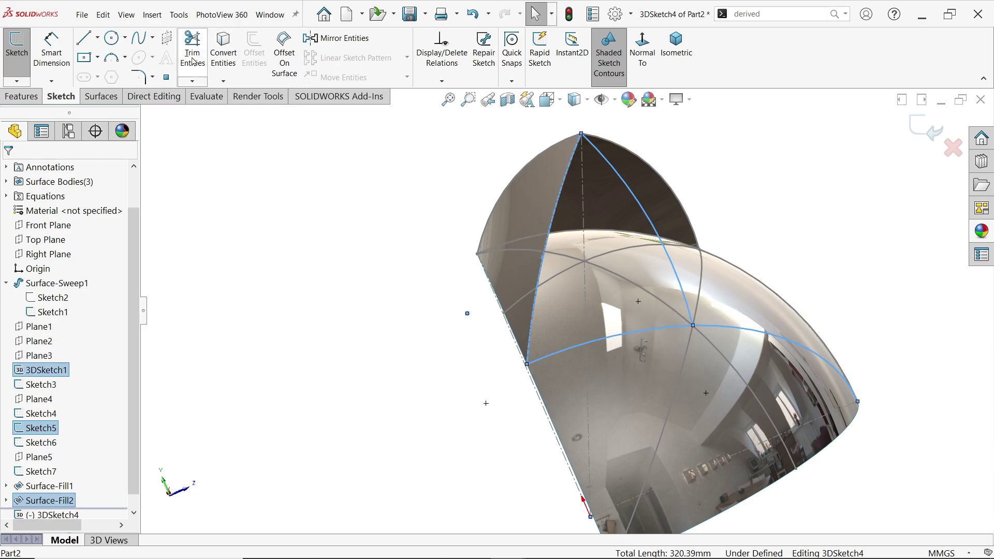
{"action": "left_click", "coordinate": [227, 62]}
Trim the converted 3DSketch1 curve beyond the Sketch5 arc's lower end and exit the 3D sketch
{"action": "left_click", "coordinate": [193, 57]}
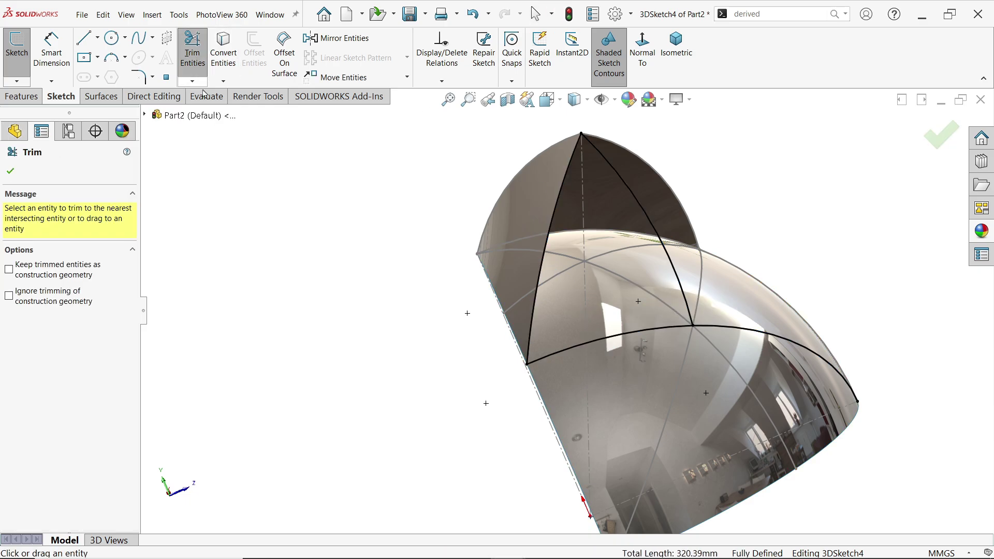
{"action": "left_click", "coordinate": [745, 333]}
{"action": "left_click", "coordinate": [11, 172]}
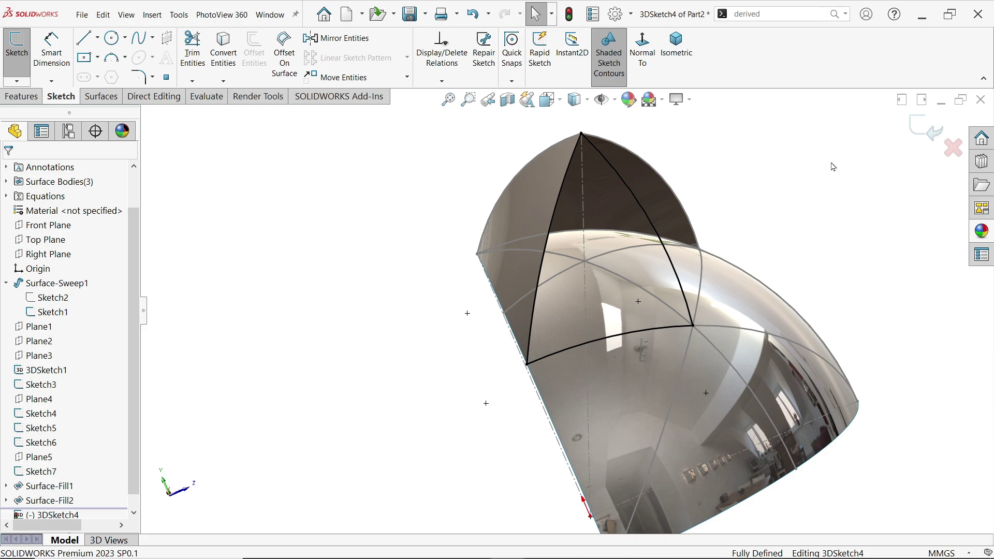
{"action": "left_click", "coordinate": [17, 47]}
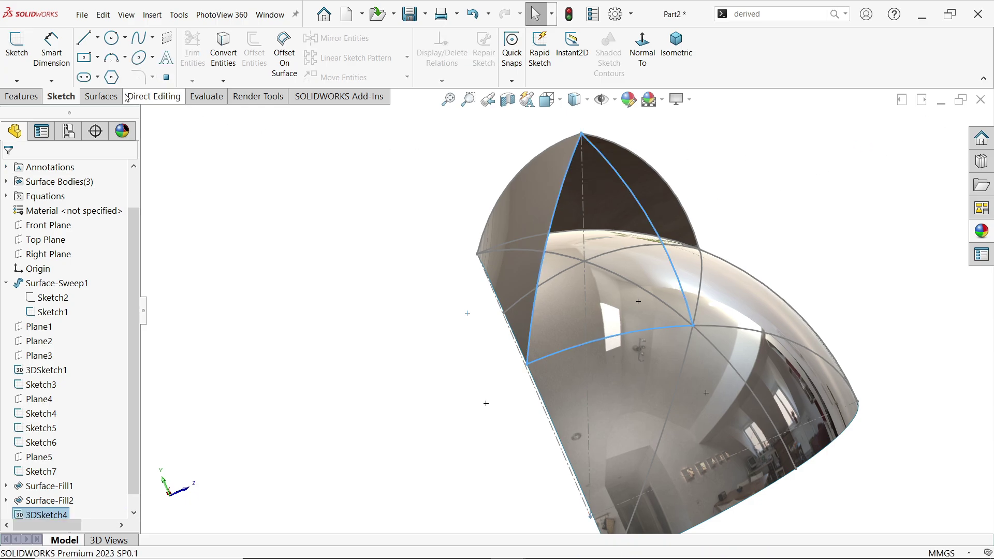
Create a third Filled Surface from the closed loop of 3DSketch4 with Contact edge settings
{"action": "left_click", "coordinate": [101, 97]}
{"action": "left_click", "coordinate": [185, 70]}
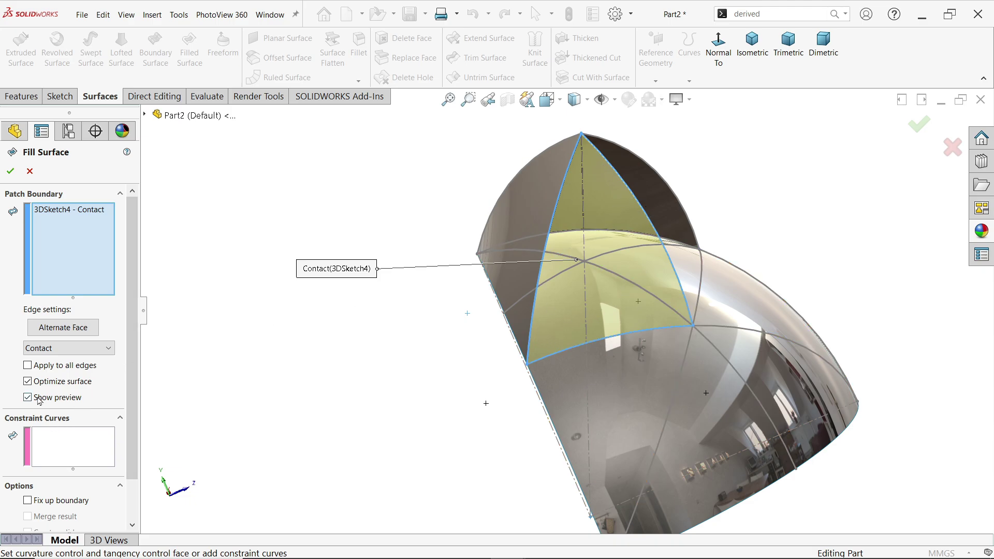
{"action": "left_click", "coordinate": [11, 172]}
Start a 3D sketch and convert the Sketch6 arc, the Sketch5 arc and the 3DSketch1 curve joining their lower ends
{"action": "middle_click_drag", "start_coordinate": [246, 297], "coordinate": [182, 318]}
{"action": "key", "text": "Escape"}
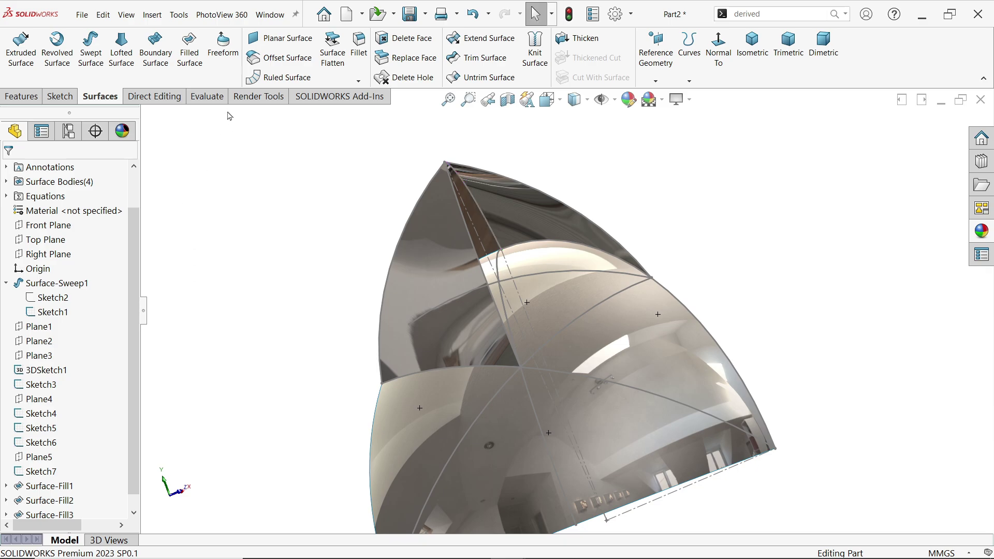
{"action": "left_click", "coordinate": [60, 97]}
{"action": "left_click", "coordinate": [18, 81]}
{"action": "left_click", "coordinate": [31, 109]}
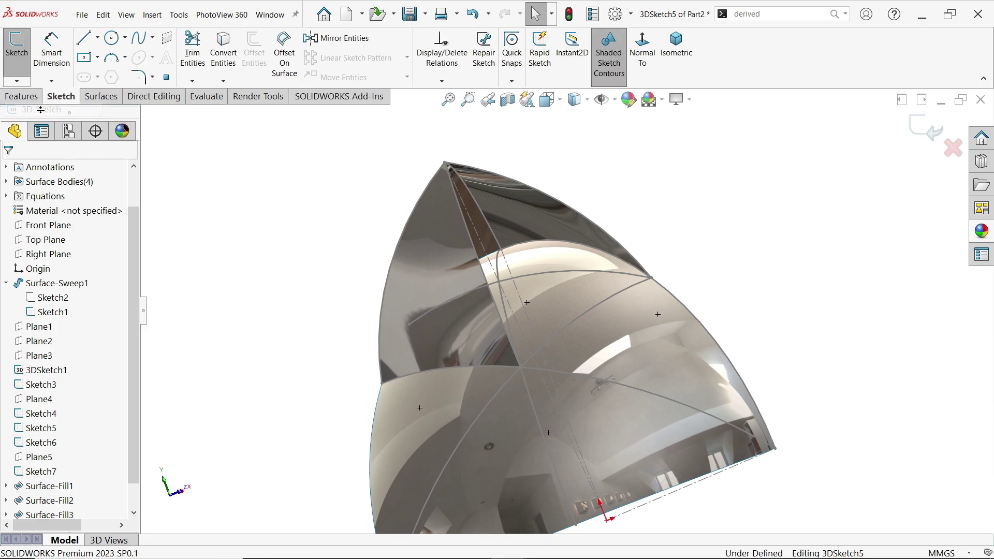
{"action": "left_click", "coordinate": [597, 228]}
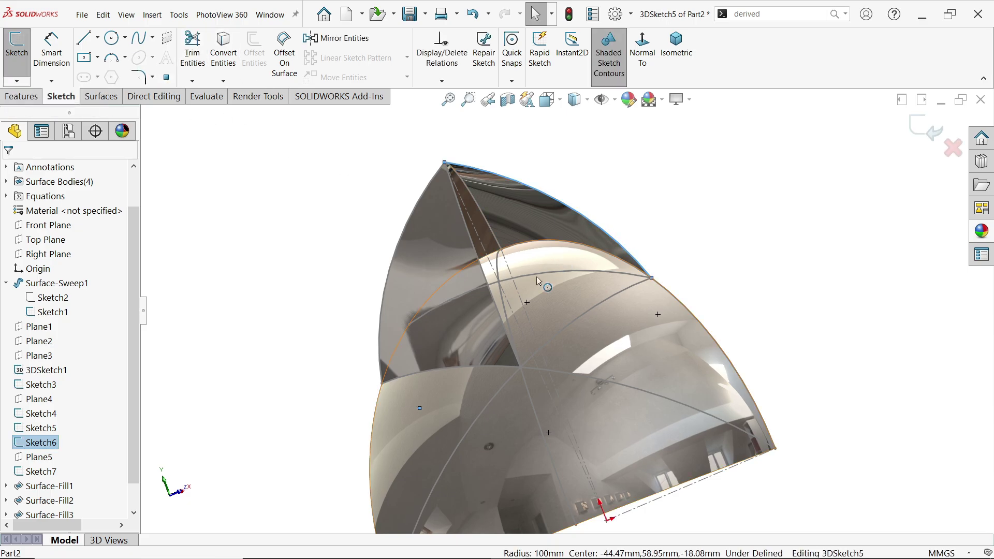
{"action": "left_click", "coordinate": [498, 320], "text": "ctrl"}
{"action": "left_click", "coordinate": [570, 327], "text": "ctrl"}
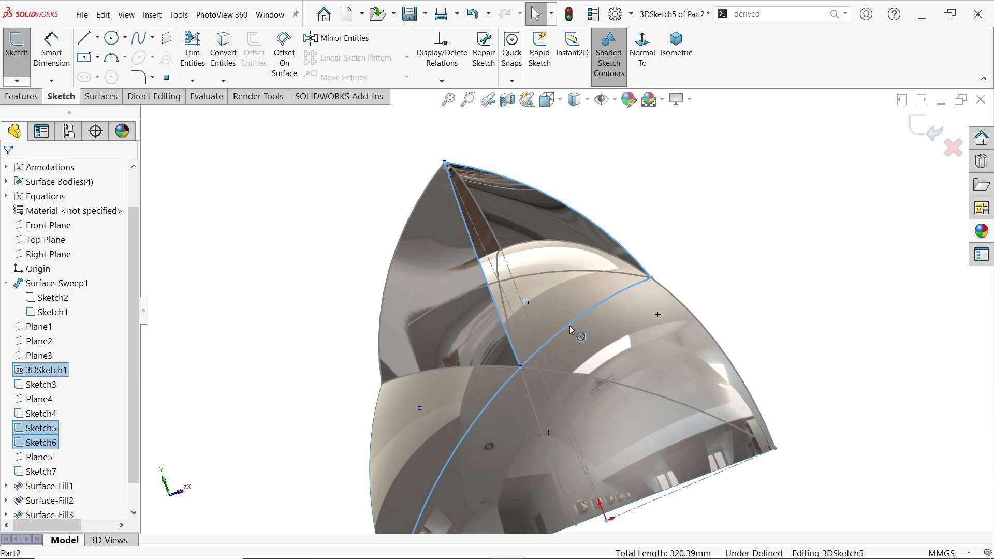
{"action": "left_click", "coordinate": [224, 52]}
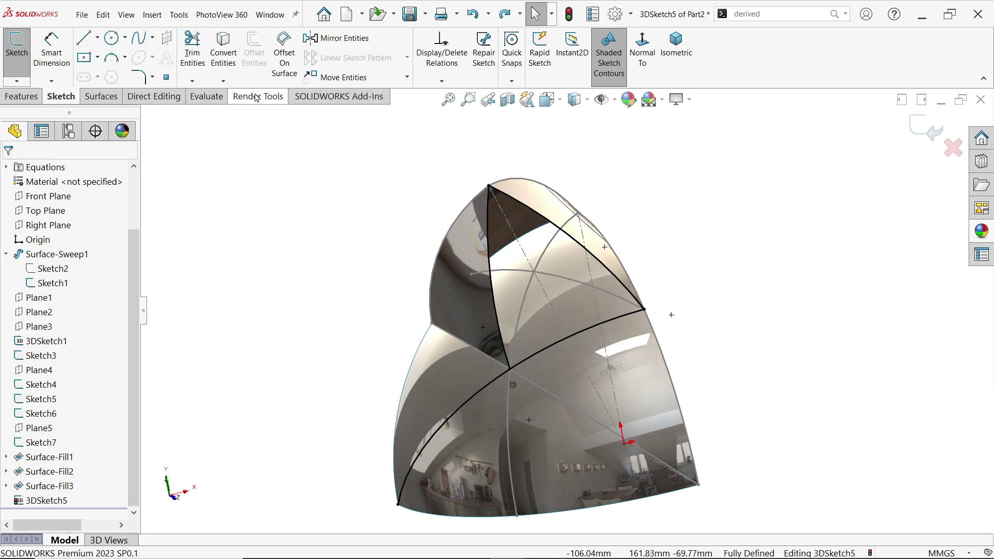
Trim the converted 3DSketch1 curve where it extends past the last open side of the spike, and exit the 3D sketch
{"action": "left_click", "coordinate": [193, 58]}
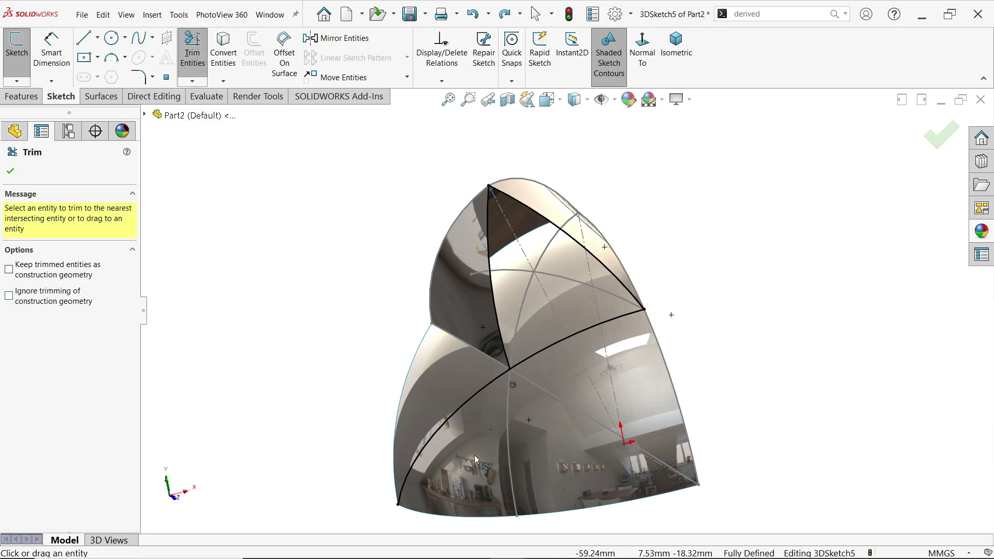
{"action": "left_click", "coordinate": [464, 410]}
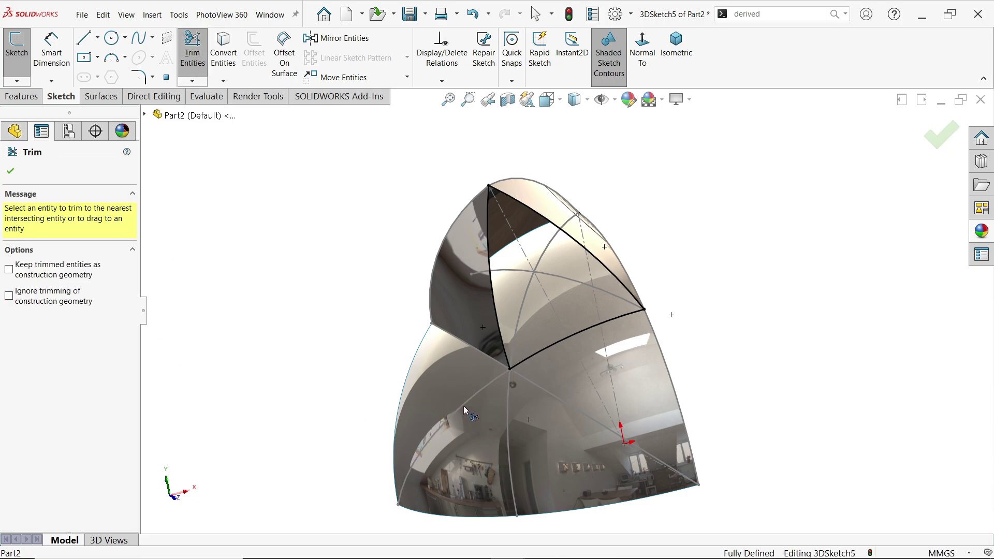
{"action": "left_click", "coordinate": [11, 172]}
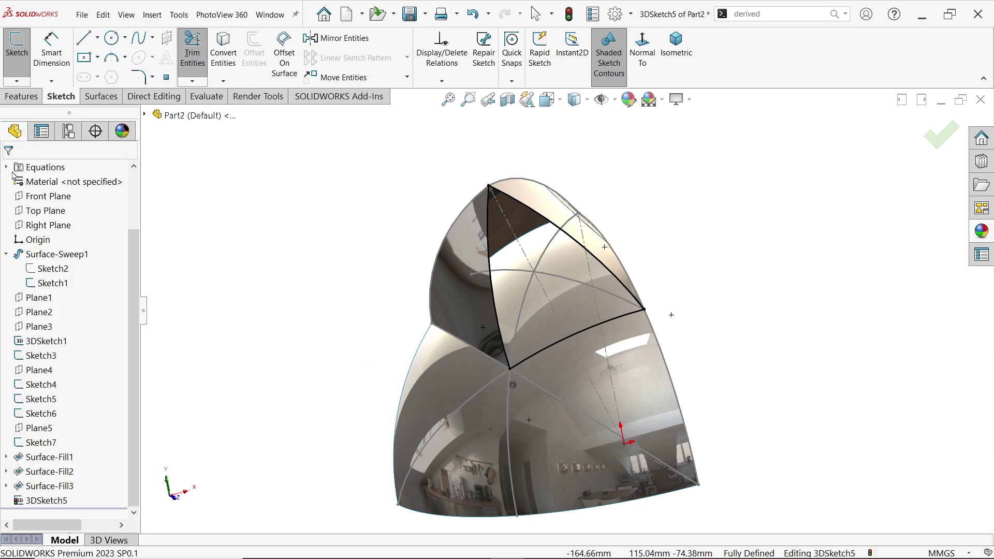
{"action": "left_click", "coordinate": [928, 126]}
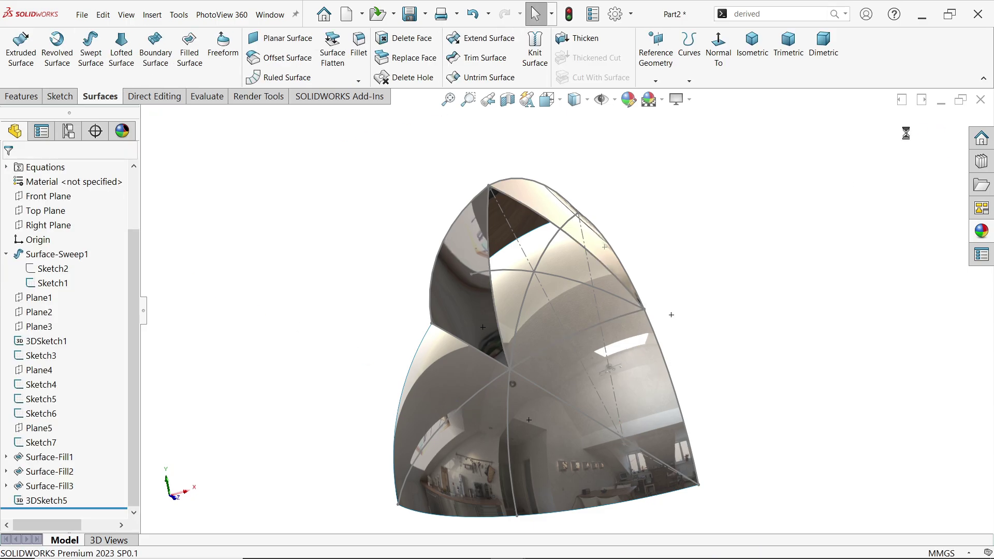
Create a fourth Filled Surface from the closed loop of 3DSketch5 with Contact edge settings, closing the spike's remaining side
{"action": "left_click", "coordinate": [189, 52]}
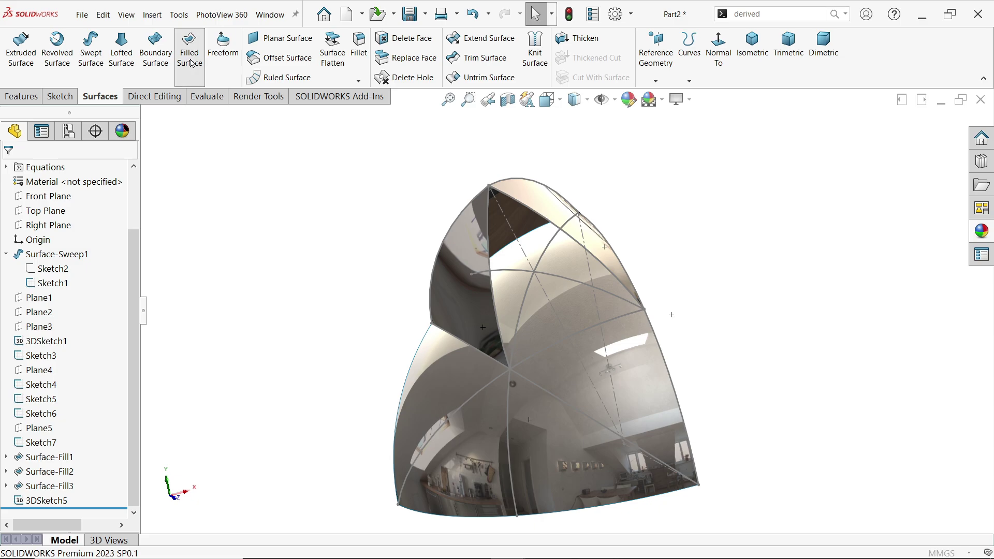
{"action": "left_click", "coordinate": [493, 302]}
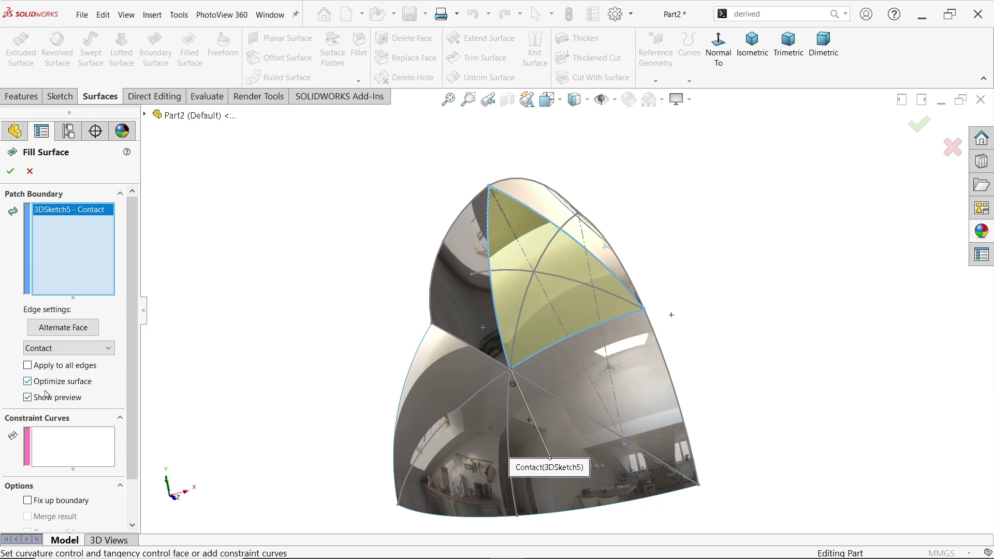
{"action": "left_click", "coordinate": [10, 173]}
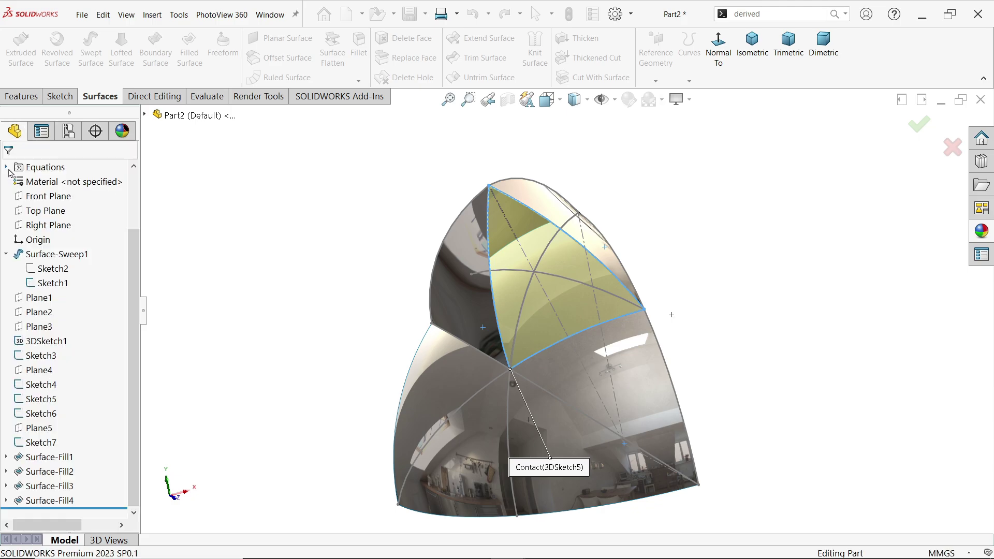
Create a two-point reference axis from the Sketch3 point at the spike's base corner on the swept surface to the sphere's center point
{"action": "middle_click_drag", "start_coordinate": [302, 264], "coordinate": [326, 281]}
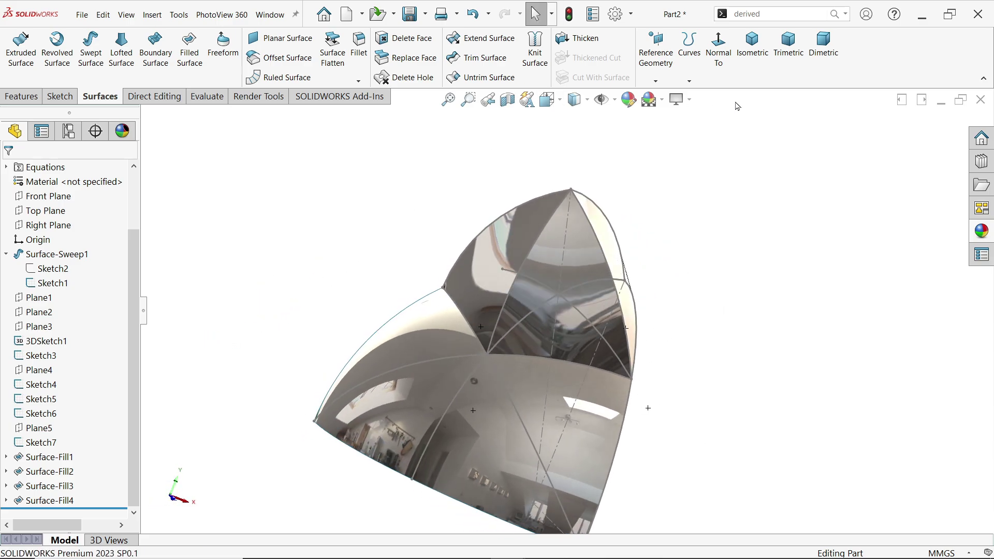
{"action": "left_click", "coordinate": [753, 44]}
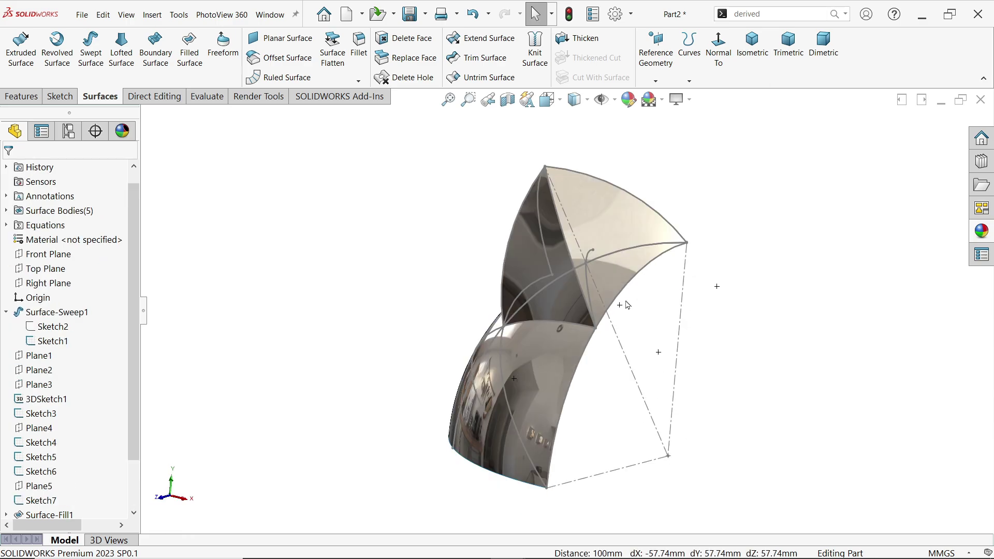
{"action": "middle_click_drag", "start_coordinate": [626, 305], "coordinate": [529, 219]}
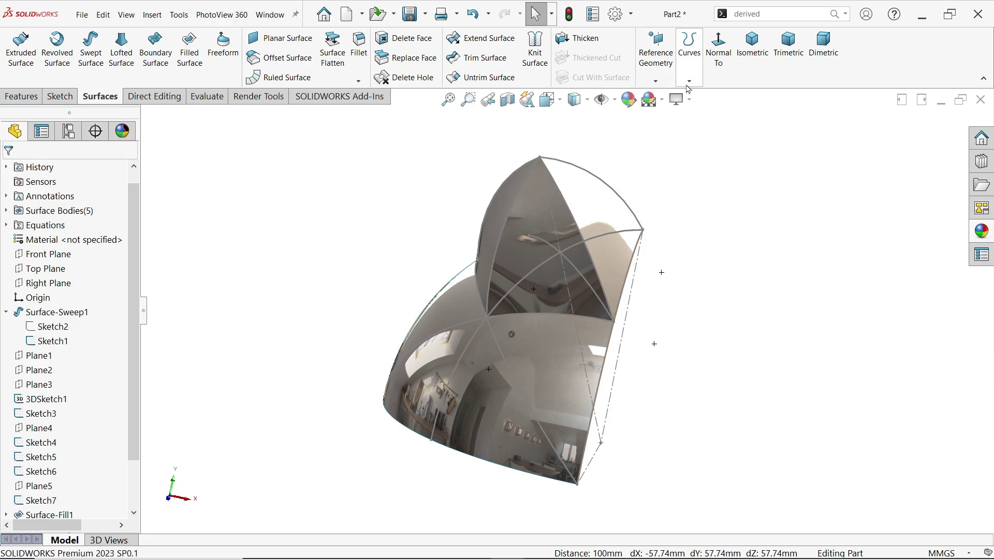
{"action": "left_click", "coordinate": [656, 82]}
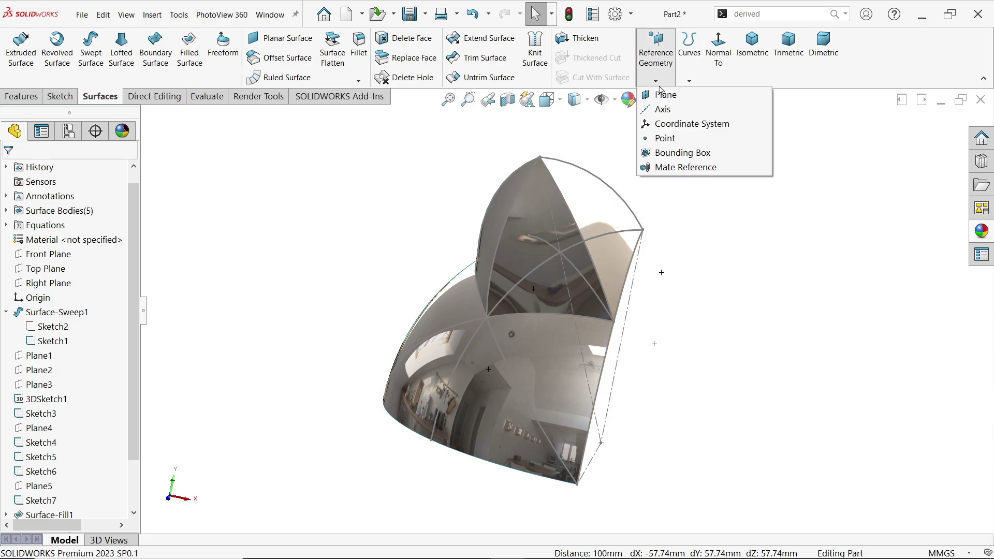
{"action": "left_click", "coordinate": [662, 111]}
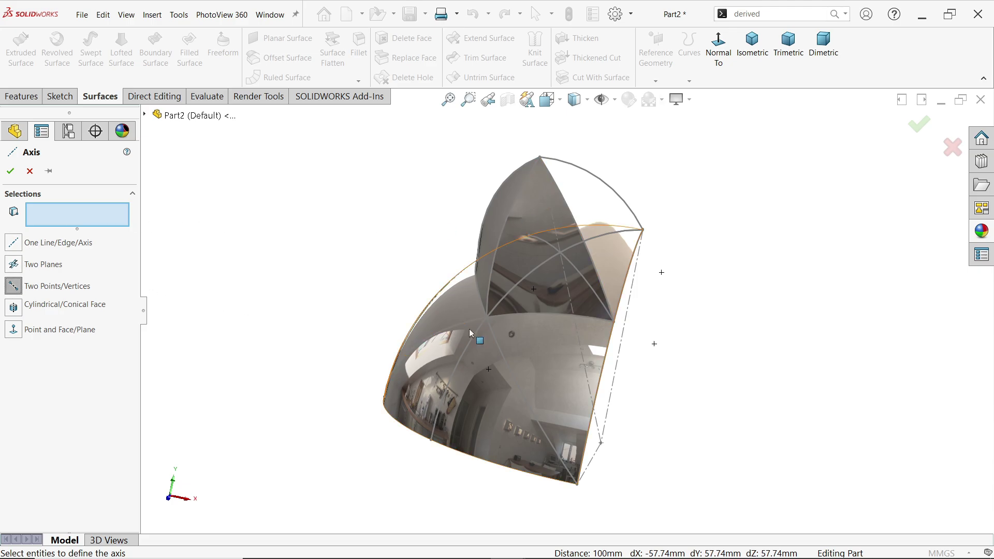
{"action": "left_click", "coordinate": [487, 319]}
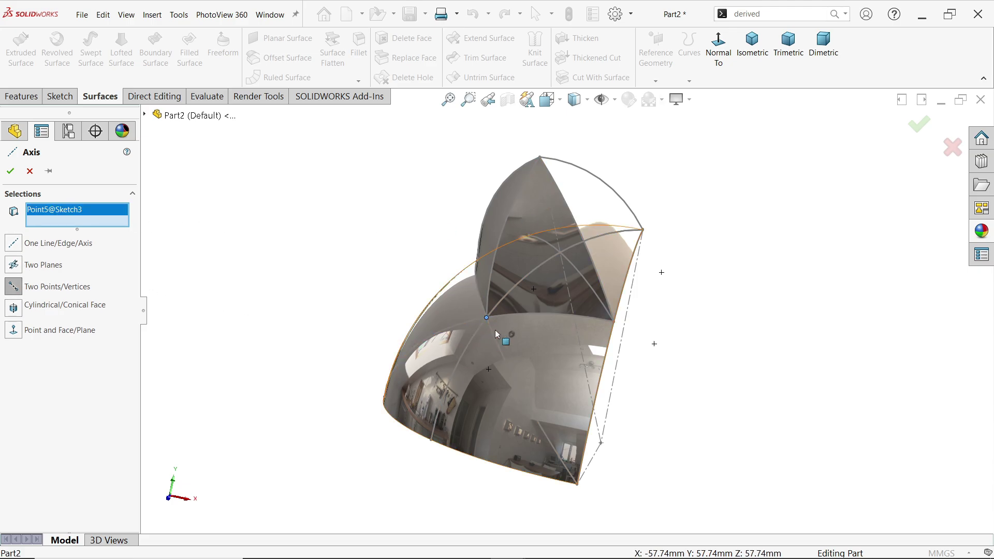
{"action": "left_click", "coordinate": [601, 444]}
{"action": "middle_click_drag", "start_coordinate": [639, 434], "coordinate": [599, 395]}
{"action": "left_click", "coordinate": [10, 172]}
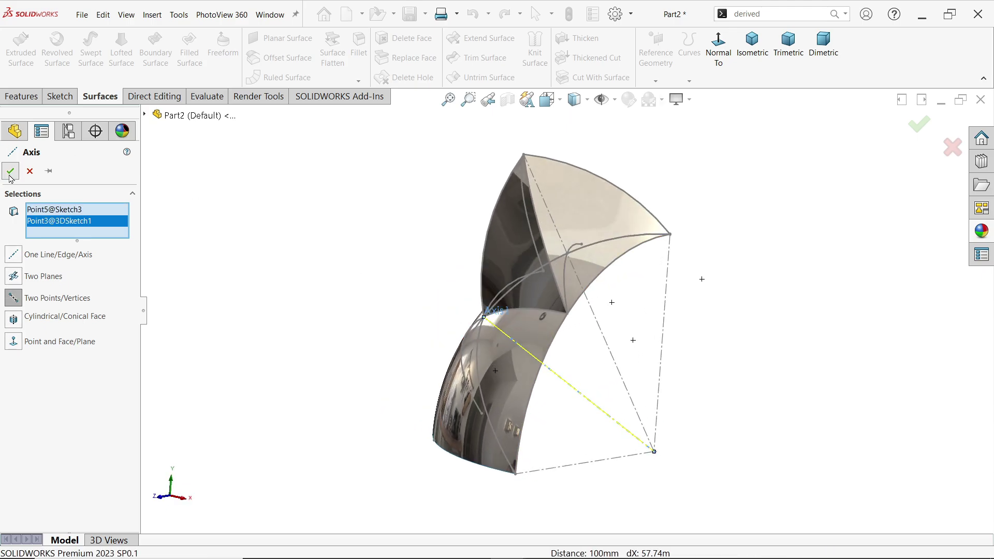
Create a second reference axis at the intersection of the Top Plane and the Right Plane
{"action": "left_click", "coordinate": [653, 82]}
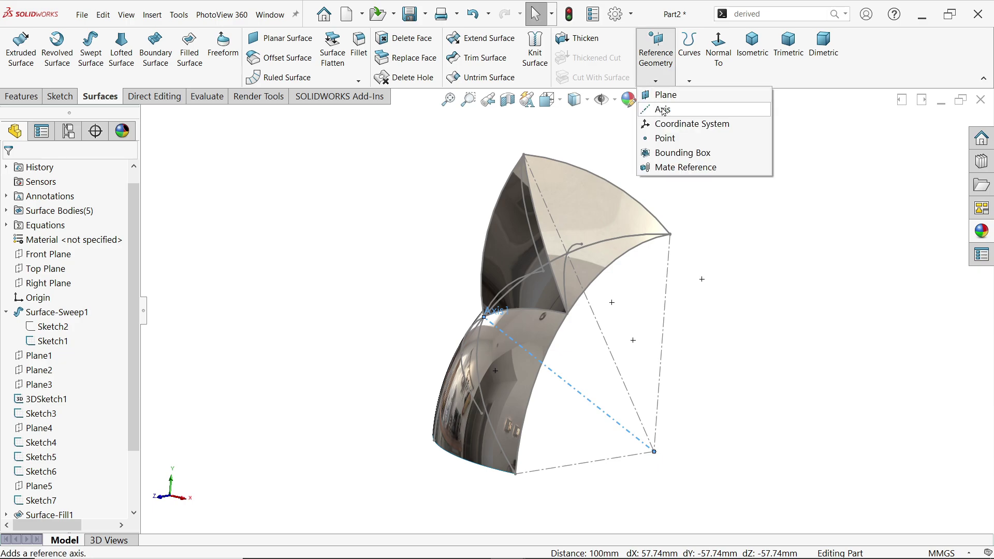
{"action": "left_click", "coordinate": [663, 109]}
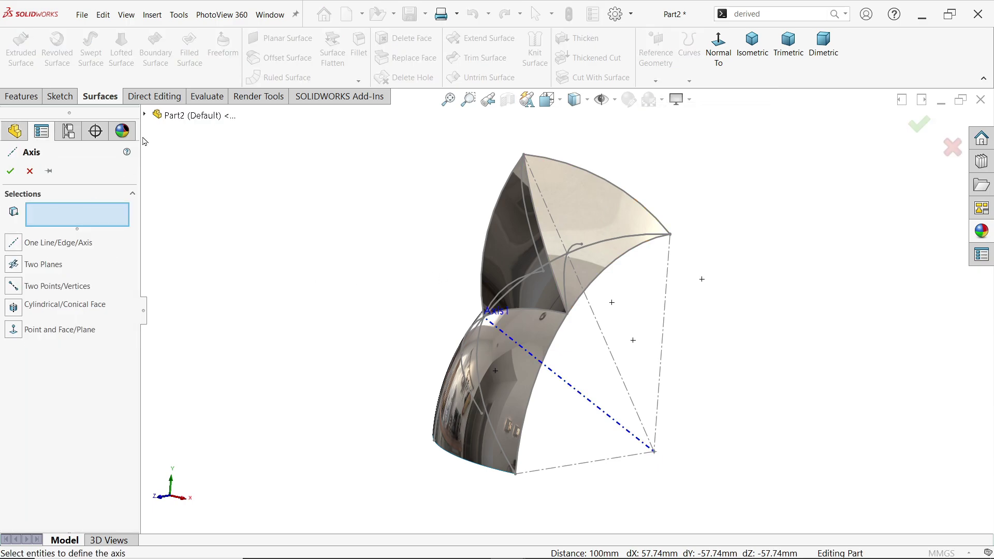
{"action": "left_click", "coordinate": [145, 115]}
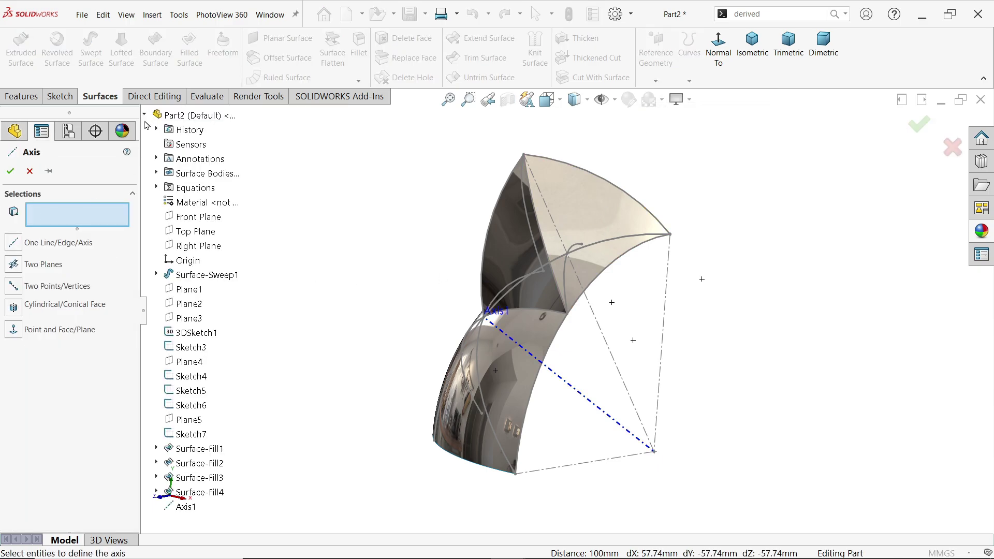
{"action": "left_click", "coordinate": [202, 234]}
{"action": "left_click", "coordinate": [200, 246]}
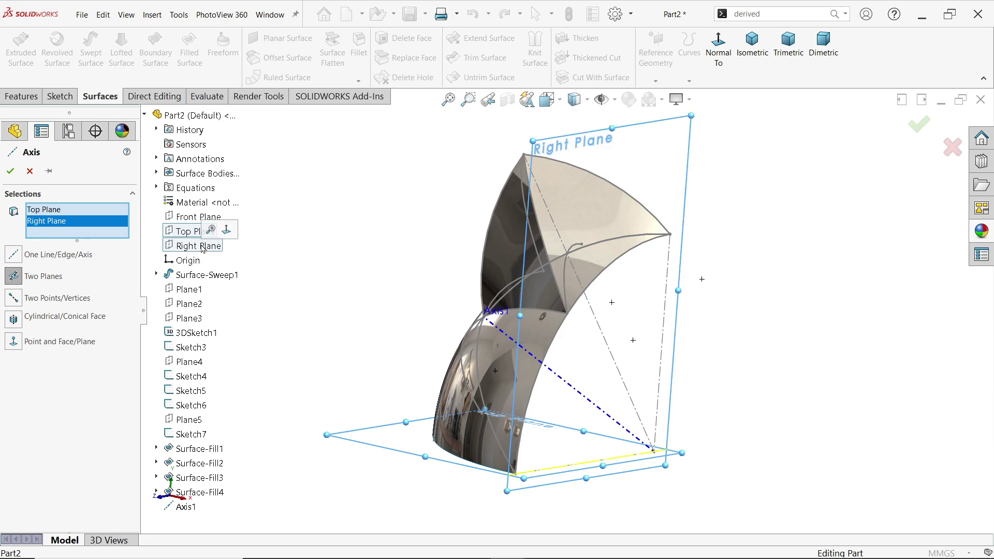
{"action": "middle_click_drag", "start_coordinate": [482, 334], "coordinate": [608, 490]}
{"action": "scroll", "coordinate": [608, 490], "scroll_direction": "down", "scroll_amount": 3}
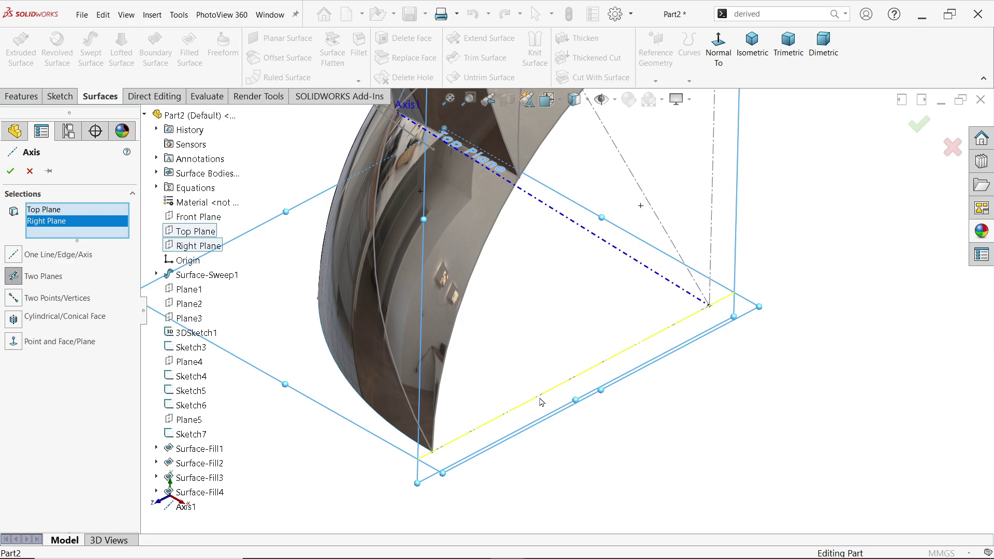
{"action": "left_click", "coordinate": [11, 173]}
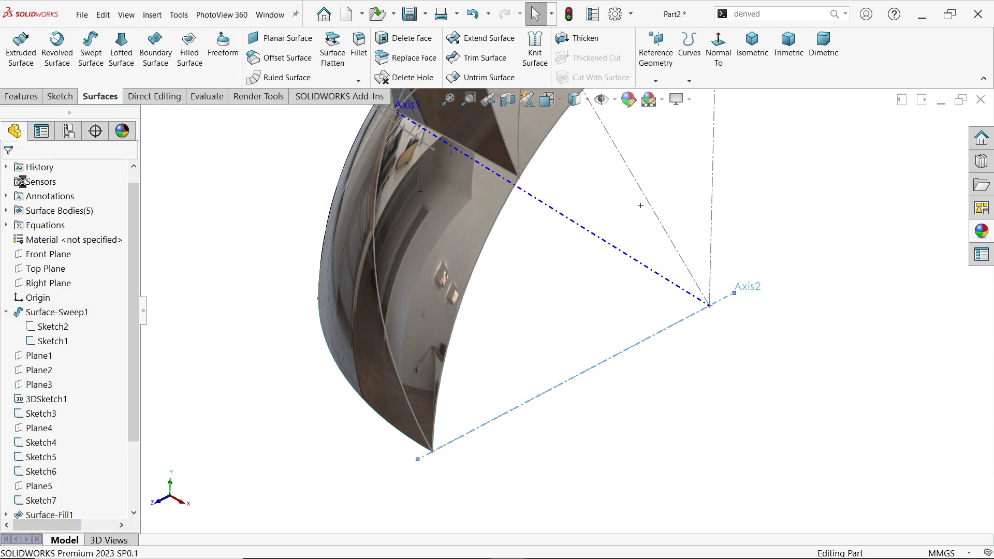
{"action": "middle_click_drag", "start_coordinate": [627, 332], "coordinate": [630, 243]}
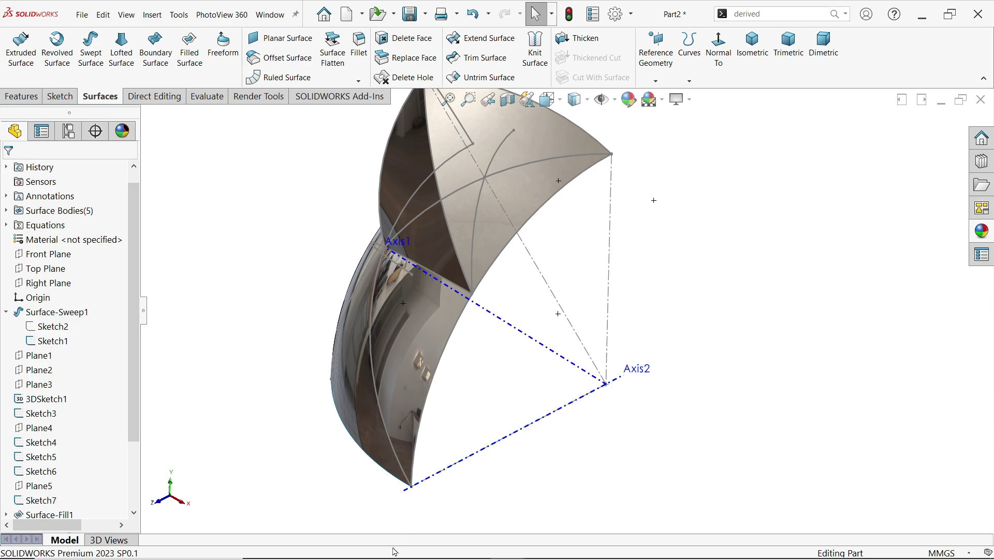
Knit the spike's four filled surfaces into one surface body, leaving Merge entities off
{"action": "middle_click_drag", "start_coordinate": [466, 363], "coordinate": [479, 242]}
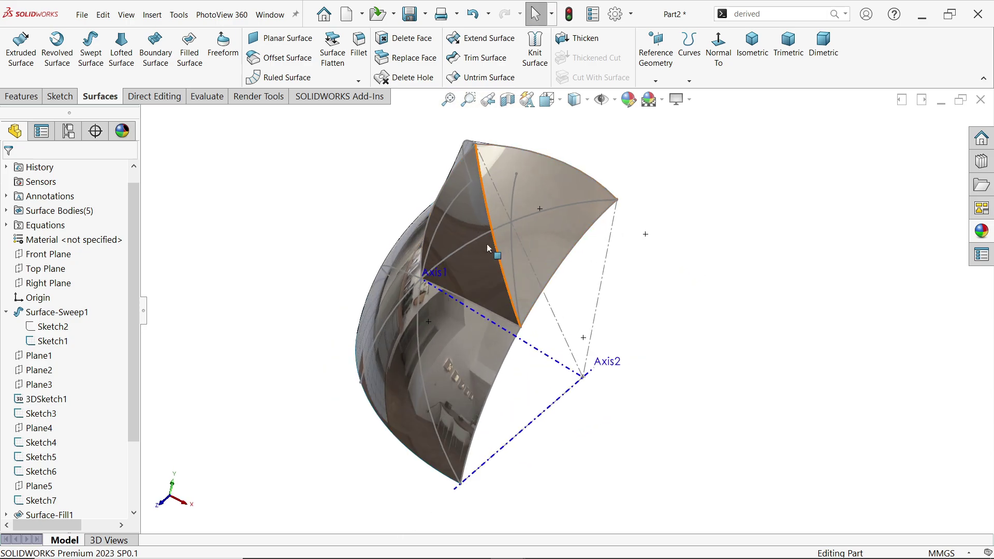
{"action": "left_click", "coordinate": [538, 64]}
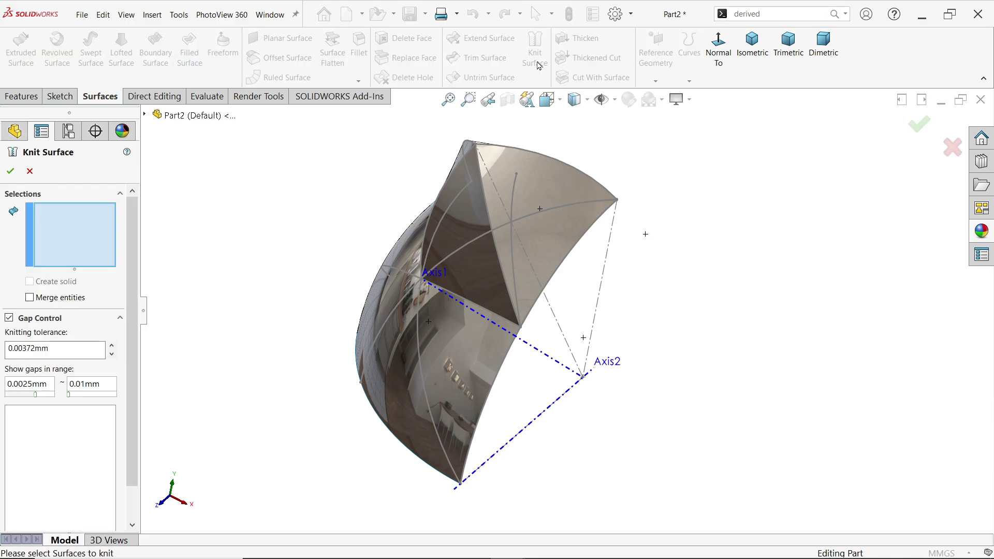
{"action": "left_click", "coordinate": [528, 180]}
{"action": "left_click", "coordinate": [481, 197]}
{"action": "middle_click_drag", "start_coordinate": [481, 196], "coordinate": [514, 153]}
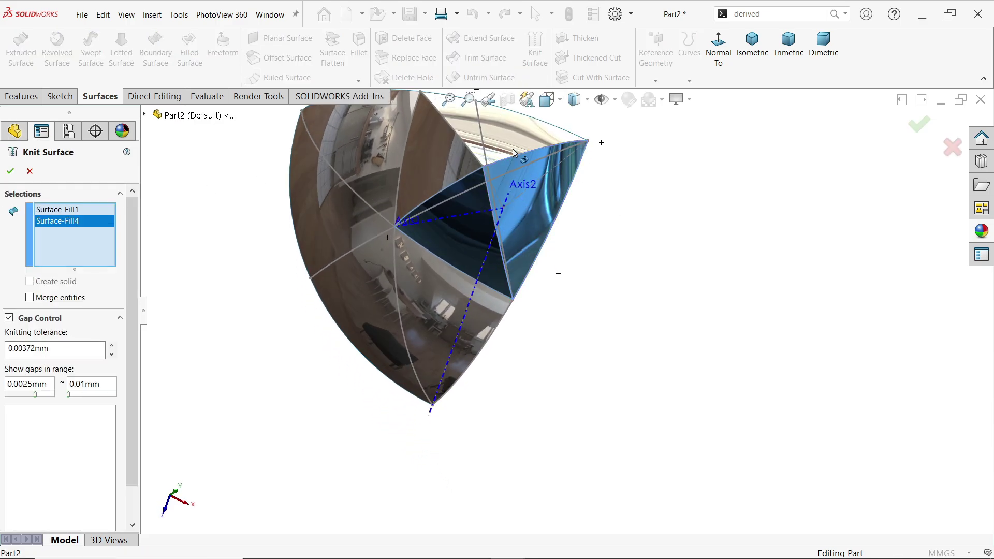
{"action": "left_click", "coordinate": [518, 139]}
{"action": "left_click", "coordinate": [450, 158]}
{"action": "middle_click_drag", "start_coordinate": [451, 158], "coordinate": [510, 185]}
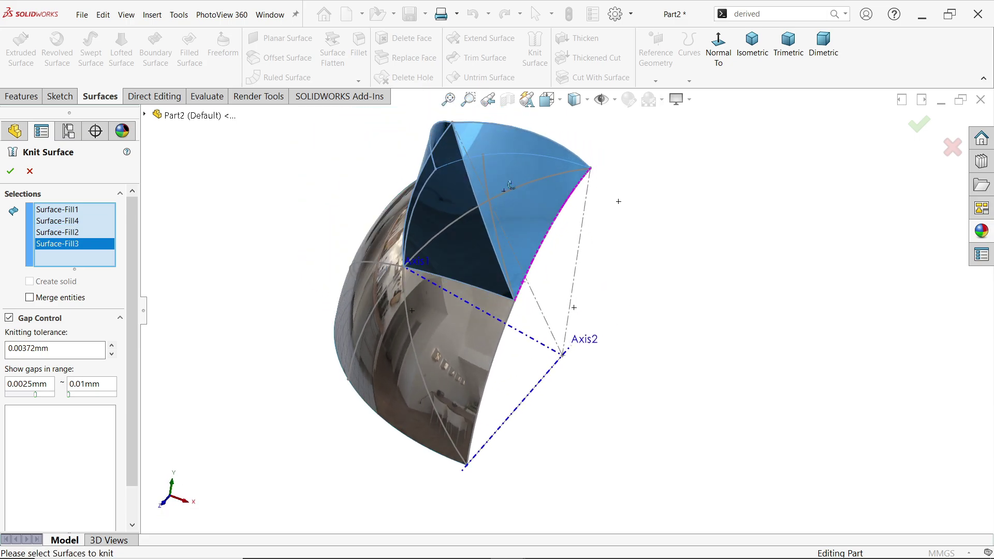
{"action": "left_click", "coordinate": [10, 171]}
{"action": "middle_click_drag", "start_coordinate": [201, 264], "coordinate": [522, 332]}
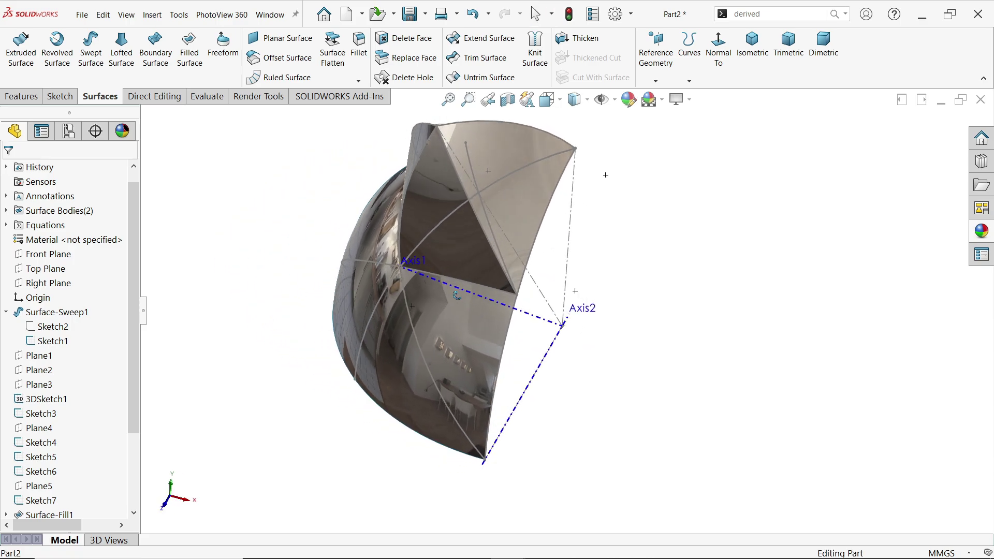
Circular-pattern the knitted spike body about Axis1 with 3 instances equally spaced over 360 degrees
{"action": "left_click", "coordinate": [6, 211]}
{"action": "left_click", "coordinate": [67, 226]}
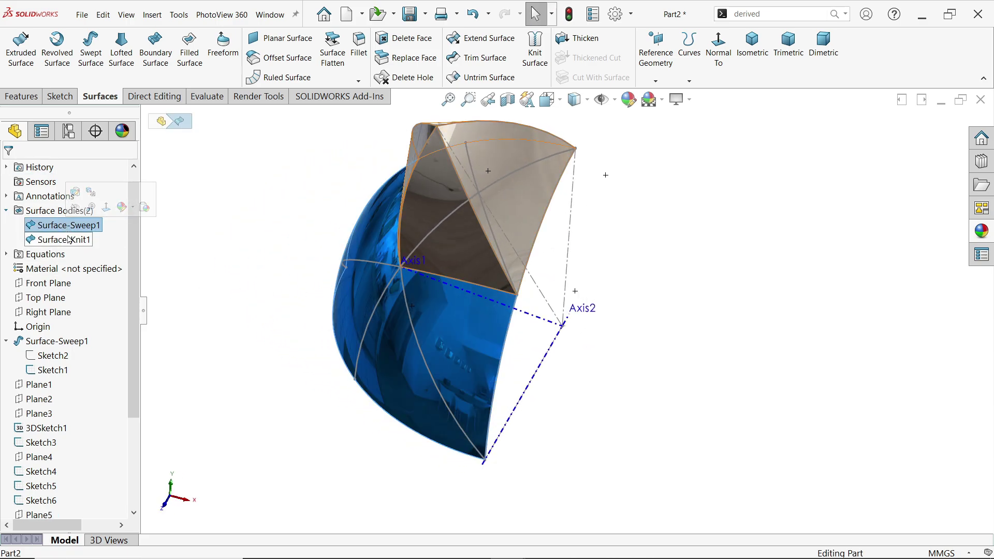
{"action": "left_click", "coordinate": [63, 239]}
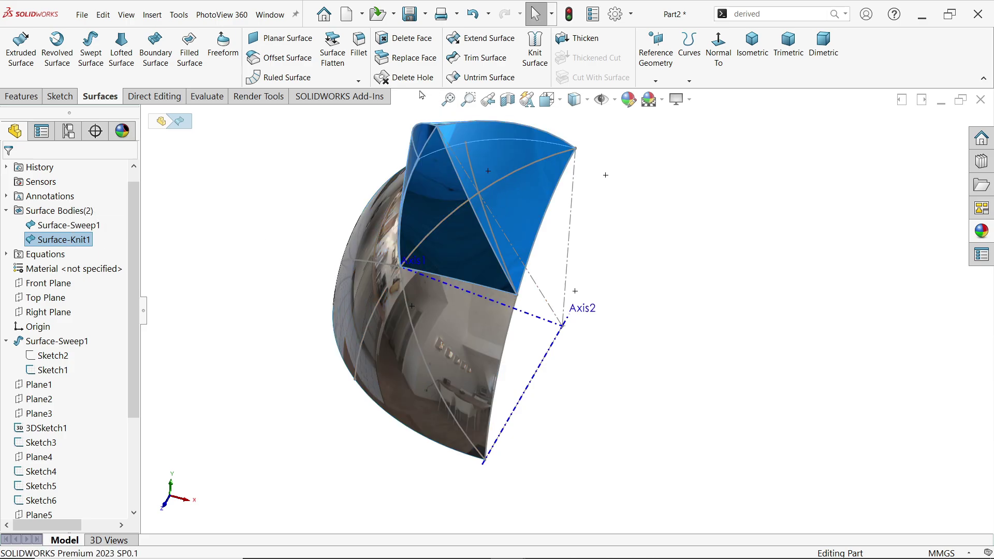
{"action": "left_click", "coordinate": [20, 98]}
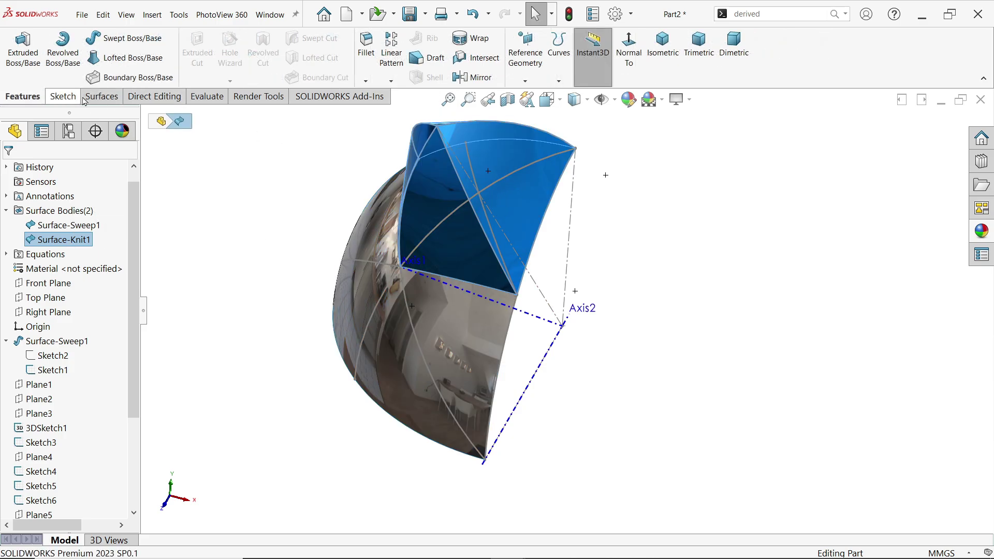
{"action": "left_click", "coordinate": [391, 81]}
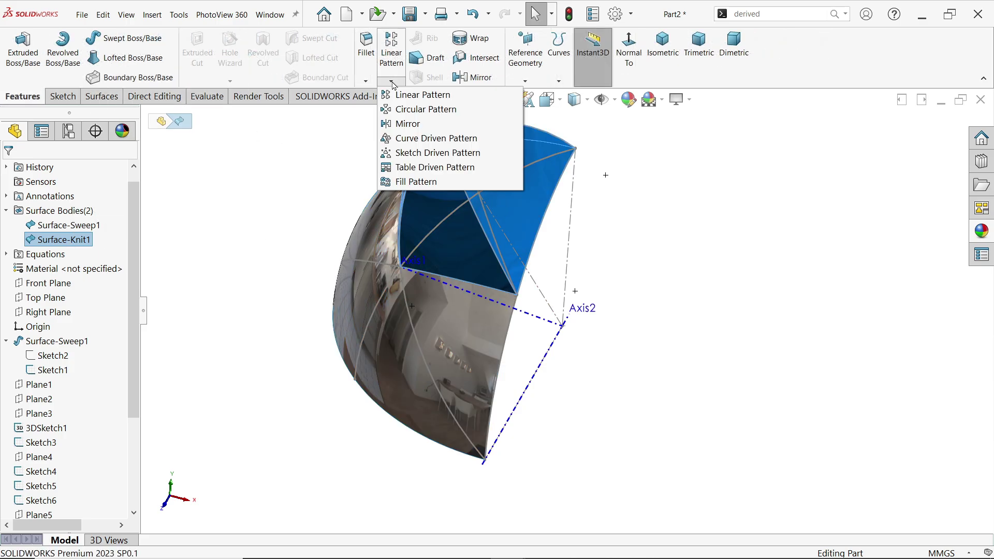
{"action": "left_click", "coordinate": [414, 109]}
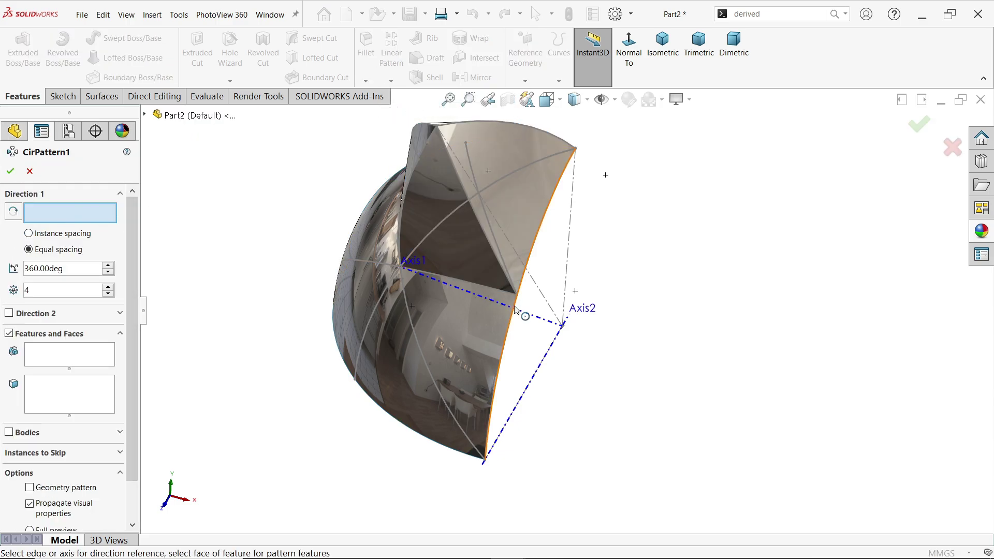
{"action": "left_click", "coordinate": [530, 319]}
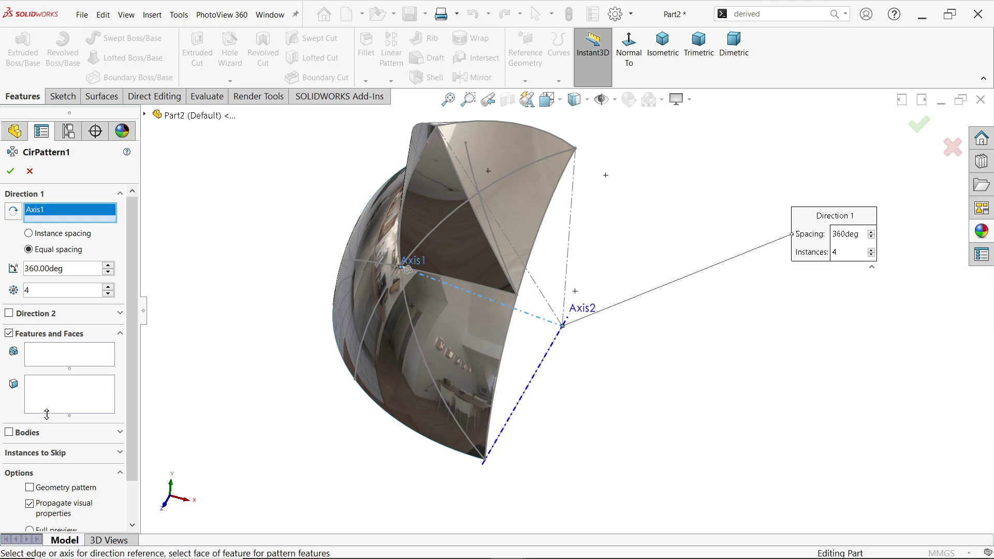
{"action": "left_click", "coordinate": [34, 437]}
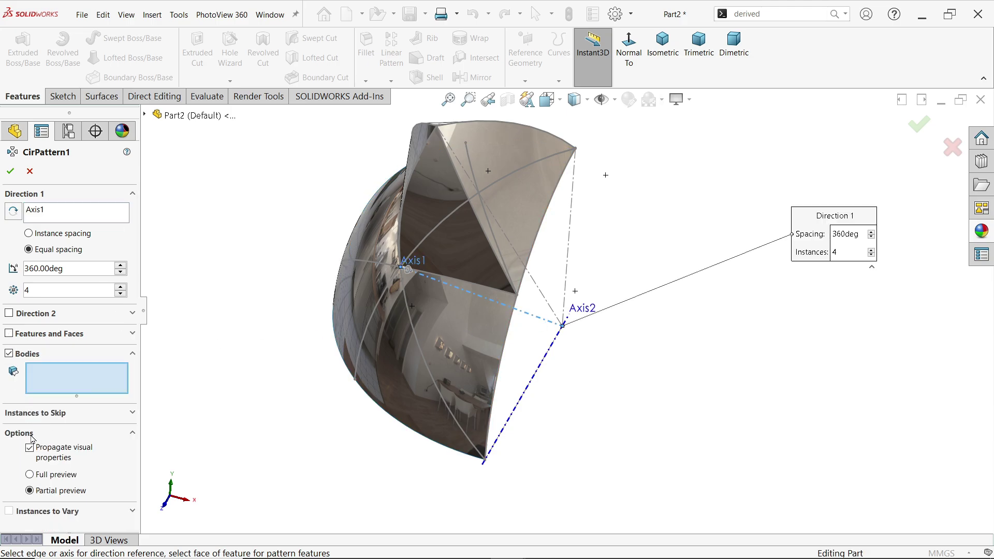
{"action": "left_click", "coordinate": [515, 203]}
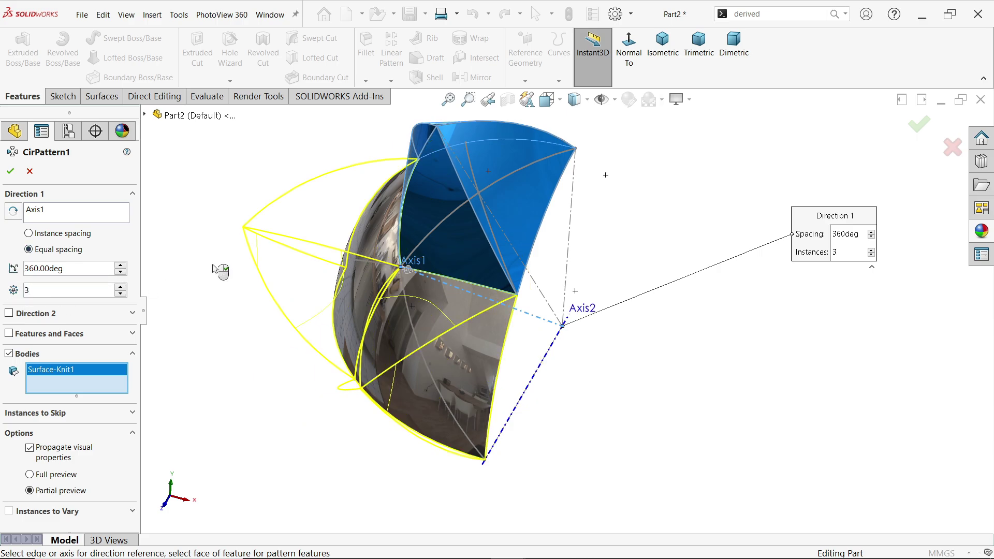
{"action": "middle_click_drag", "start_coordinate": [221, 270], "coordinate": [300, 276]}
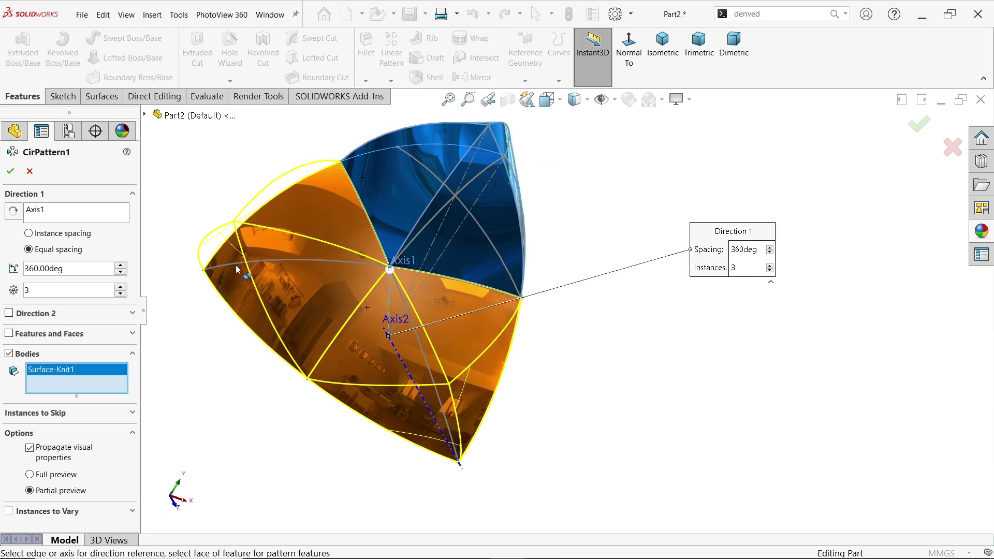
{"action": "key", "text": "Return"}
Knit the original spike and its two patterned copies into a single surface body, excluding the swept surface
{"action": "scroll", "coordinate": [644, 308], "scroll_direction": "up", "scroll_amount": 3}
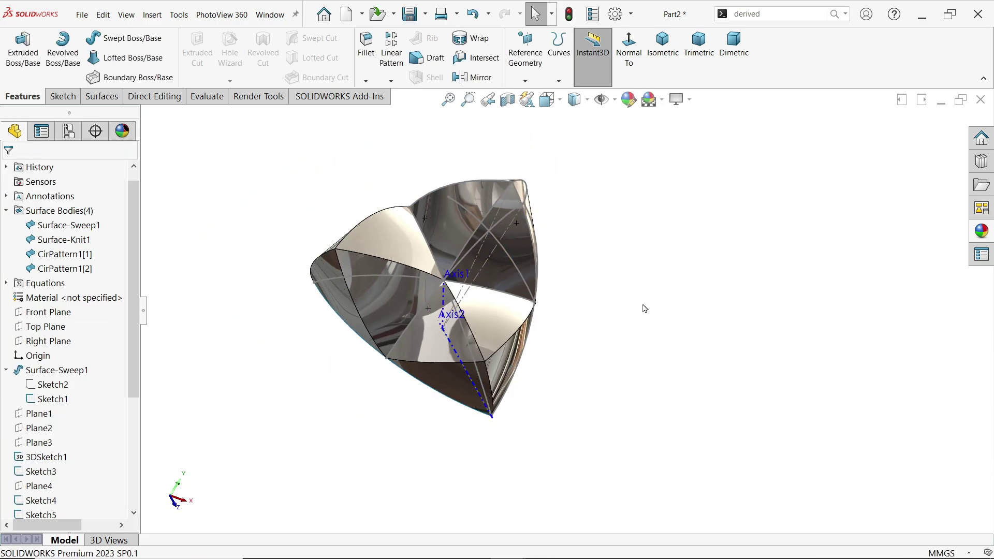
{"action": "middle_click_drag", "start_coordinate": [629, 310], "coordinate": [665, 188]}
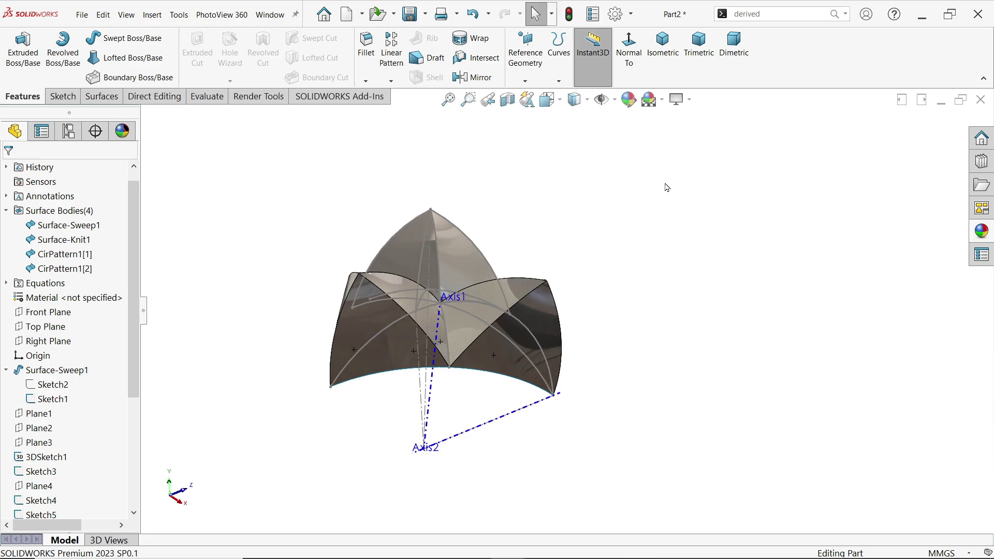
{"action": "scroll", "coordinate": [268, 373], "scroll_direction": "down", "scroll_amount": 2}
{"action": "middle_click_drag", "start_coordinate": [269, 372], "coordinate": [288, 366]}
{"action": "key", "text": "ctrl+7"}
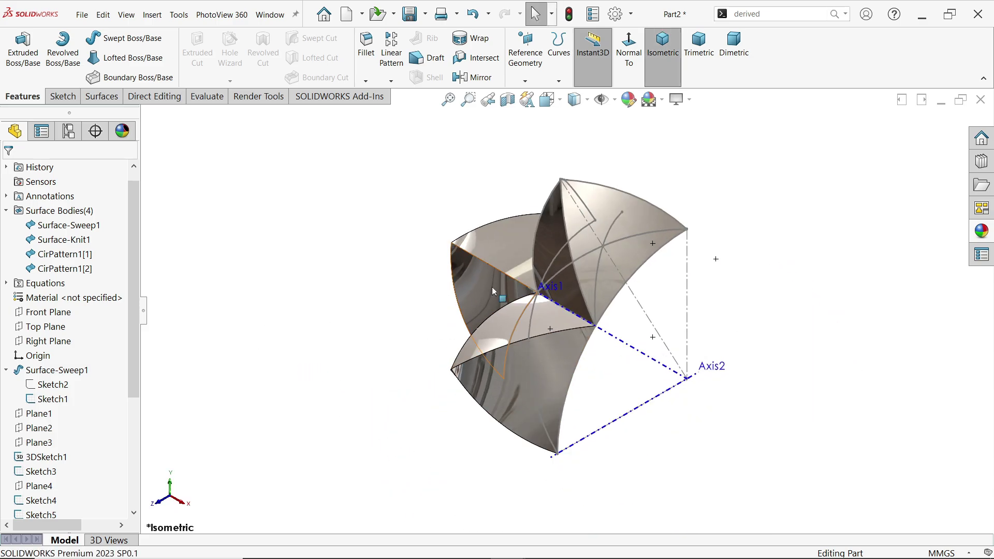
{"action": "middle_click_drag", "start_coordinate": [494, 291], "coordinate": [521, 280]}
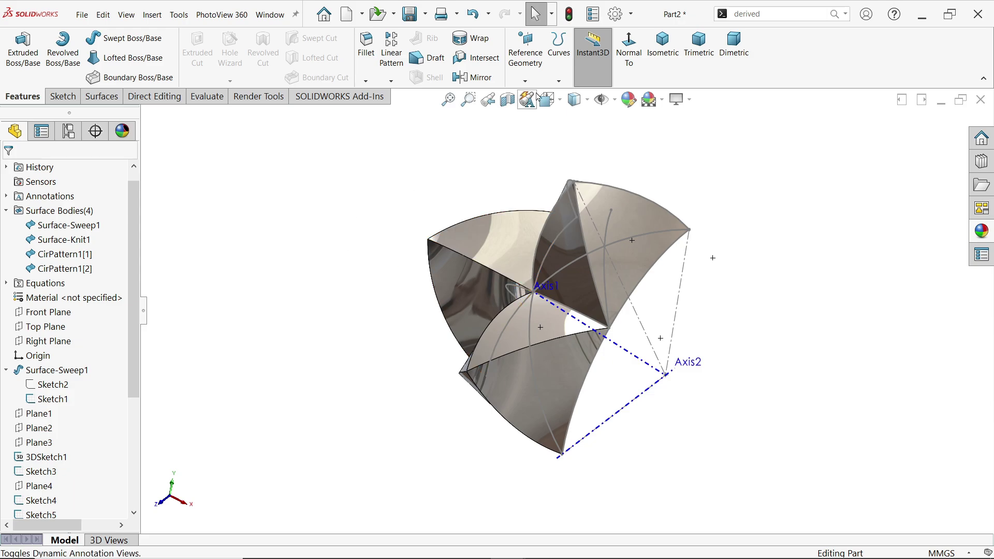
{"action": "left_click", "coordinate": [100, 96]}
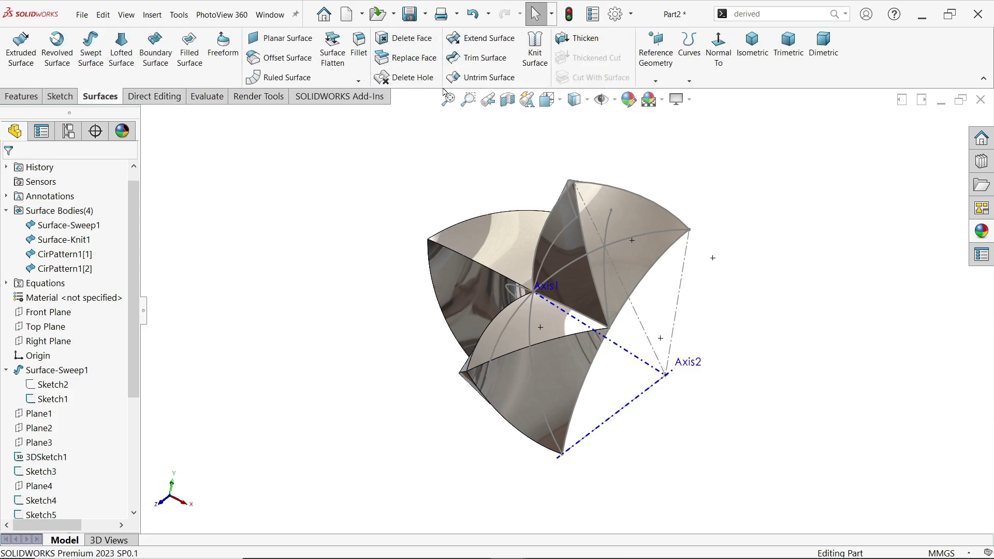
{"action": "left_click", "coordinate": [535, 52]}
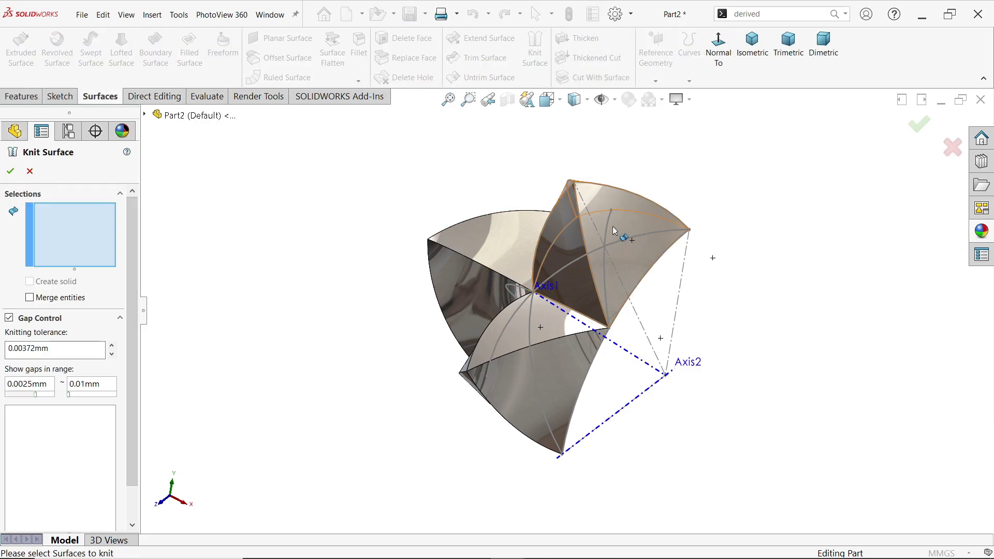
{"action": "left_click", "coordinate": [622, 248]}
{"action": "left_click", "coordinate": [520, 239]}
{"action": "left_click", "coordinate": [539, 326]}
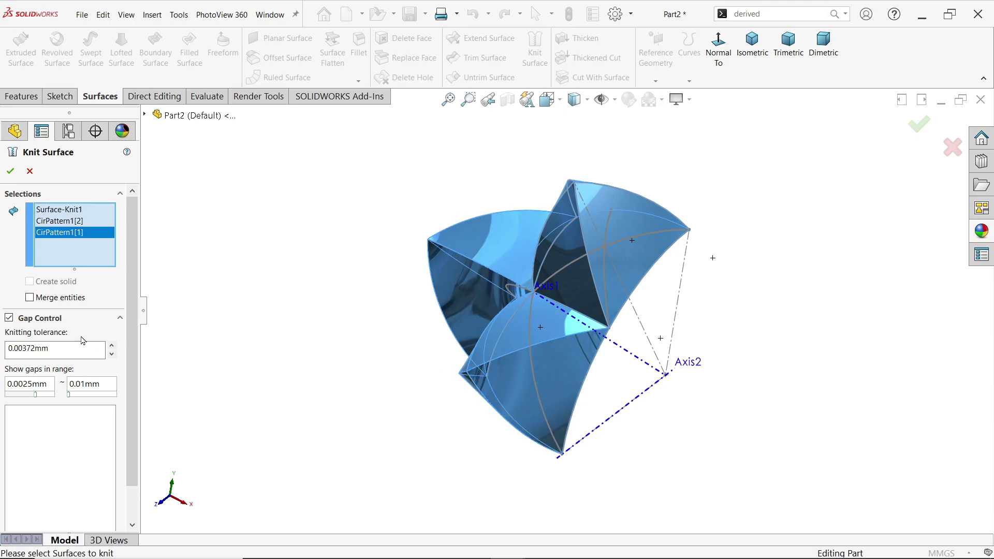
{"action": "left_click", "coordinate": [9, 171]}
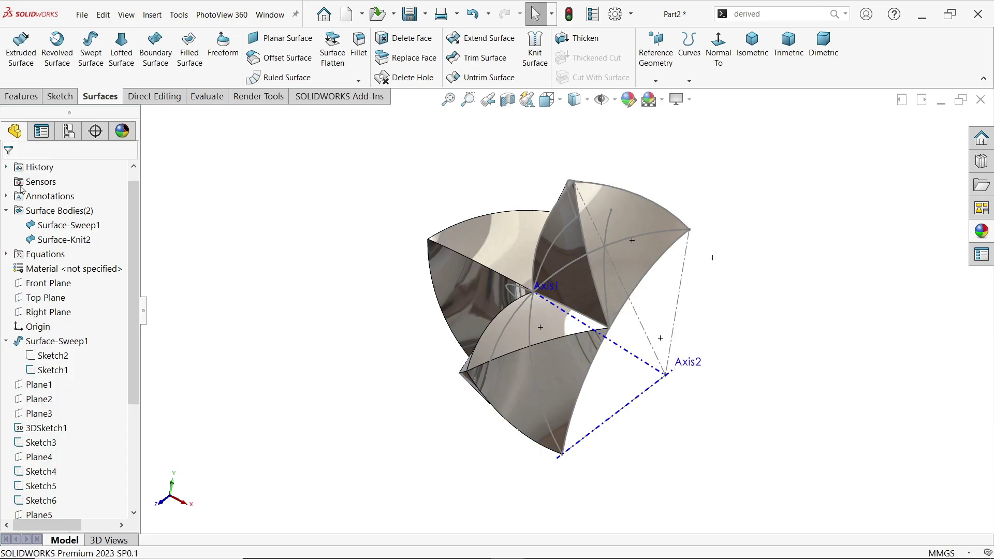
Circular-pattern the knitted three-spike body about the Sketch1 line along Axis2 with 4 instances equally spaced over 360 degrees
{"action": "left_click", "coordinate": [80, 239]}
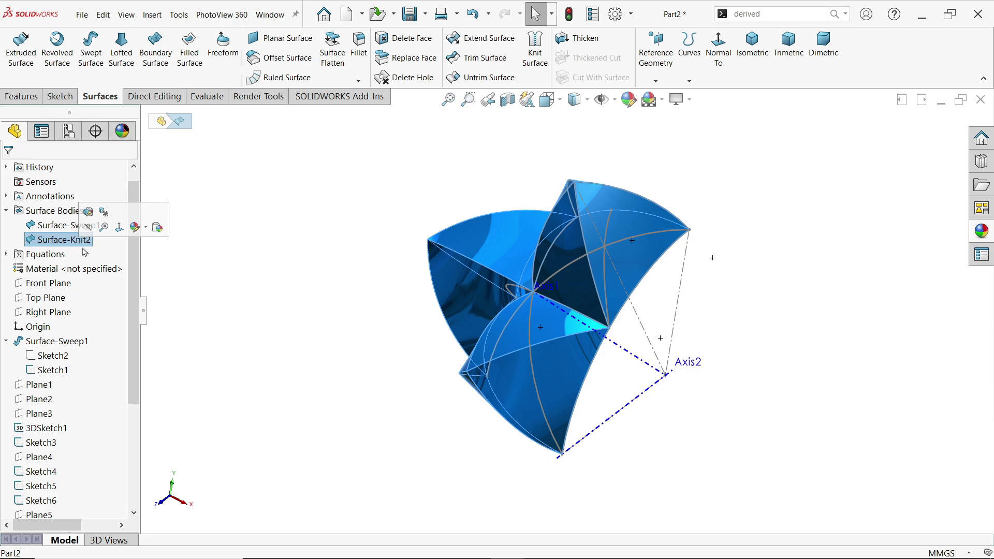
{"action": "left_click", "coordinate": [230, 262]}
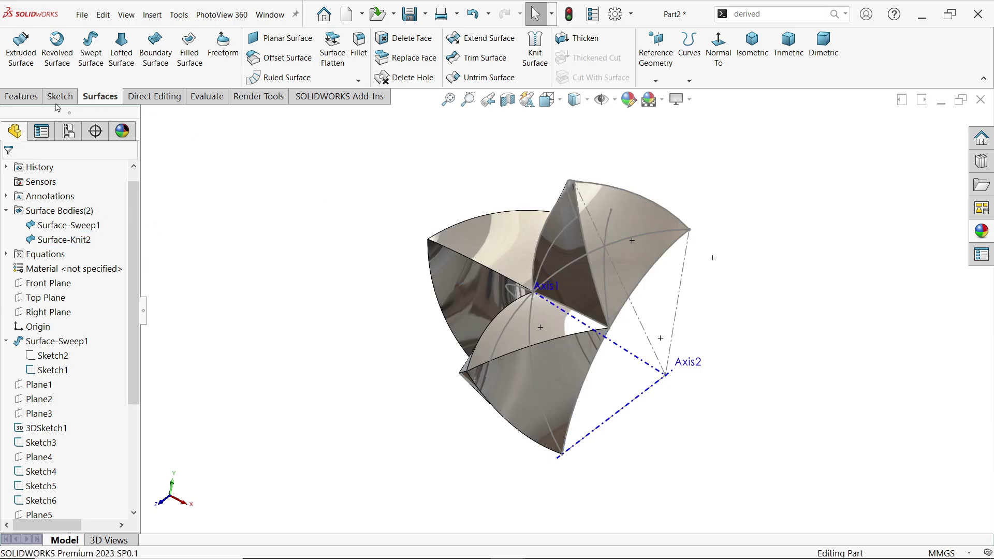
{"action": "left_click", "coordinate": [22, 97]}
{"action": "left_click", "coordinate": [391, 81]}
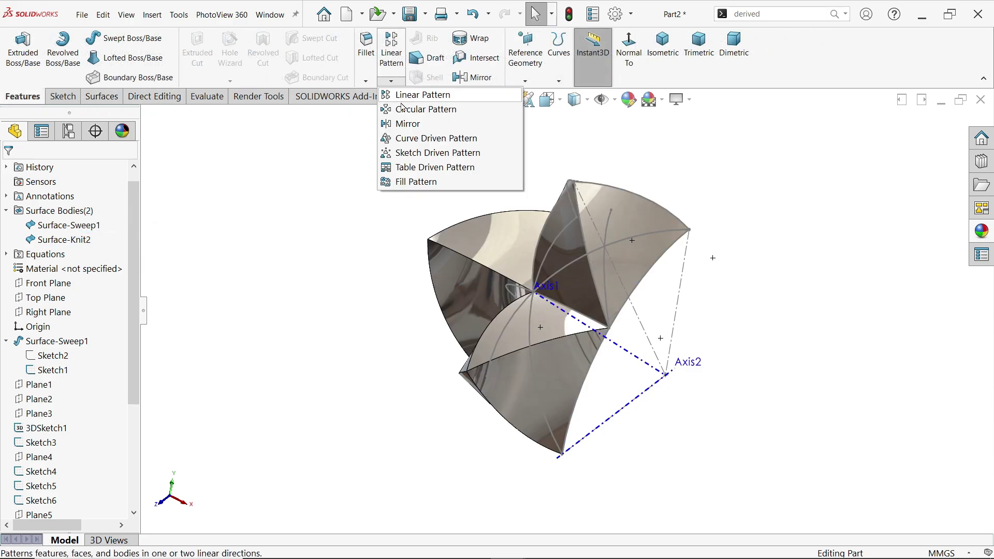
{"action": "left_click", "coordinate": [404, 109]}
{"action": "left_click", "coordinate": [51, 214]}
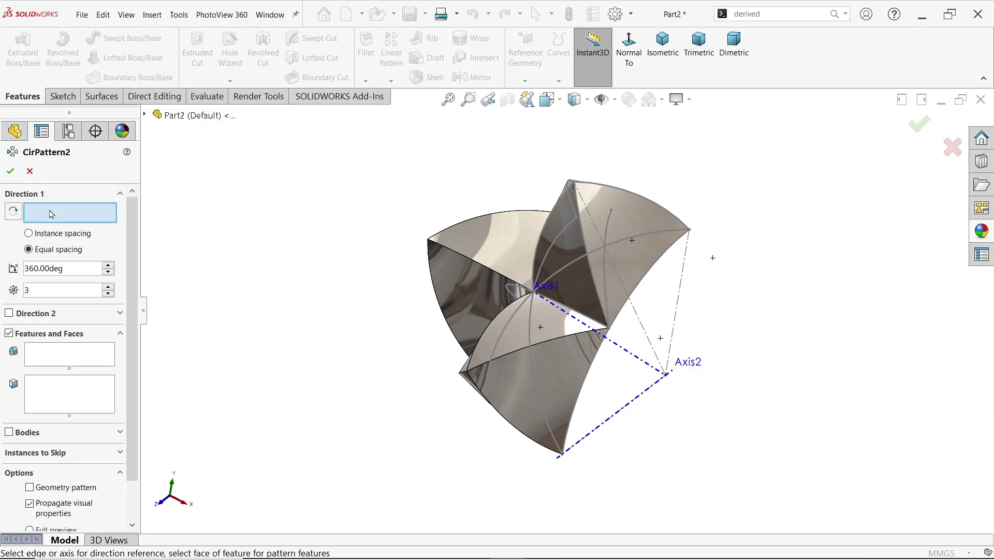
{"action": "left_click", "coordinate": [622, 412]}
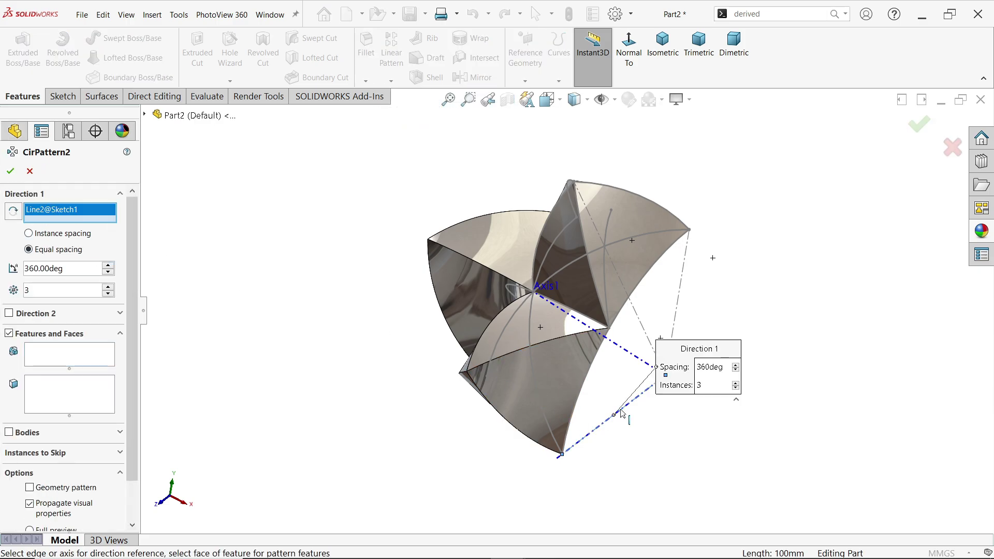
{"action": "left_click", "coordinate": [29, 438]}
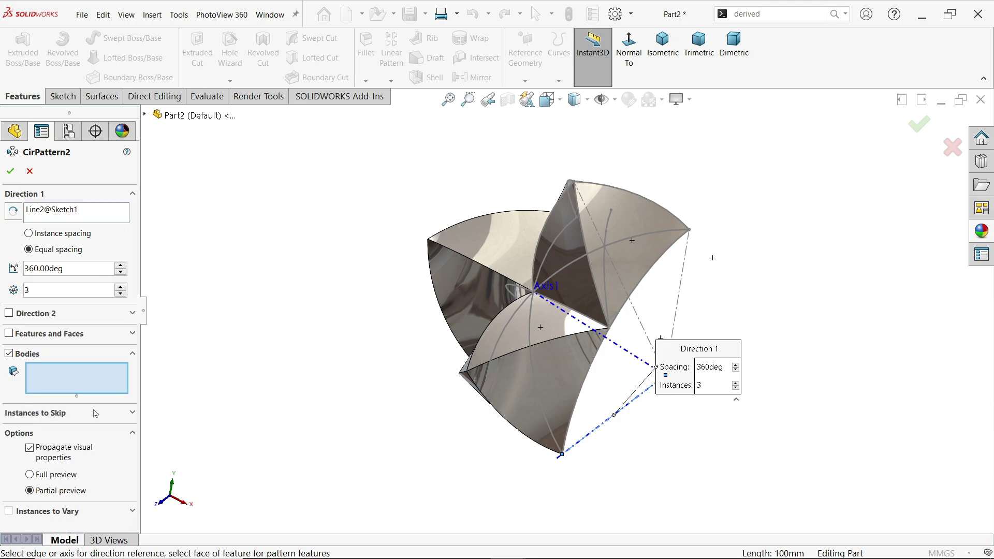
{"action": "left_click", "coordinate": [533, 350]}
{"action": "key", "text": "f"}
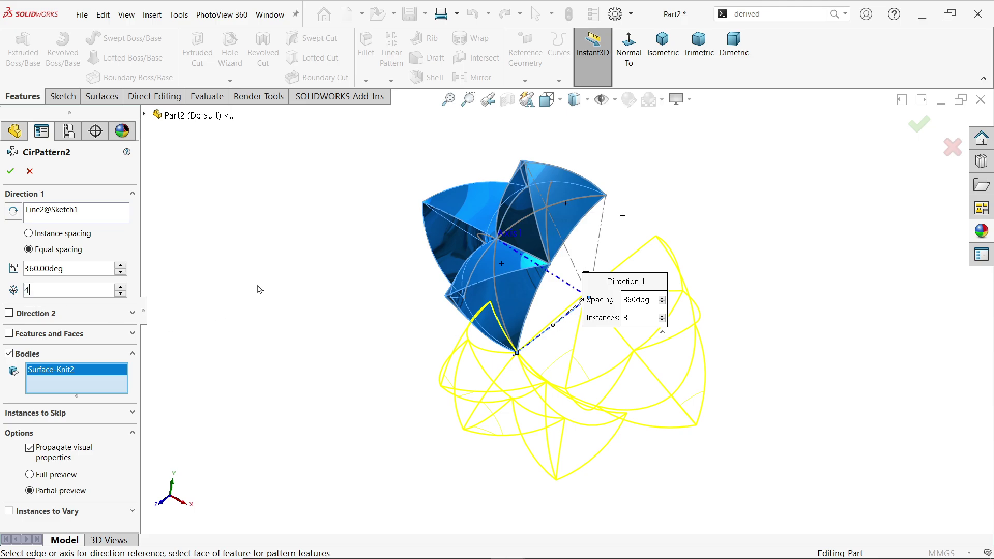
{"action": "middle_click_drag", "start_coordinate": [251, 269], "coordinate": [271, 225]}
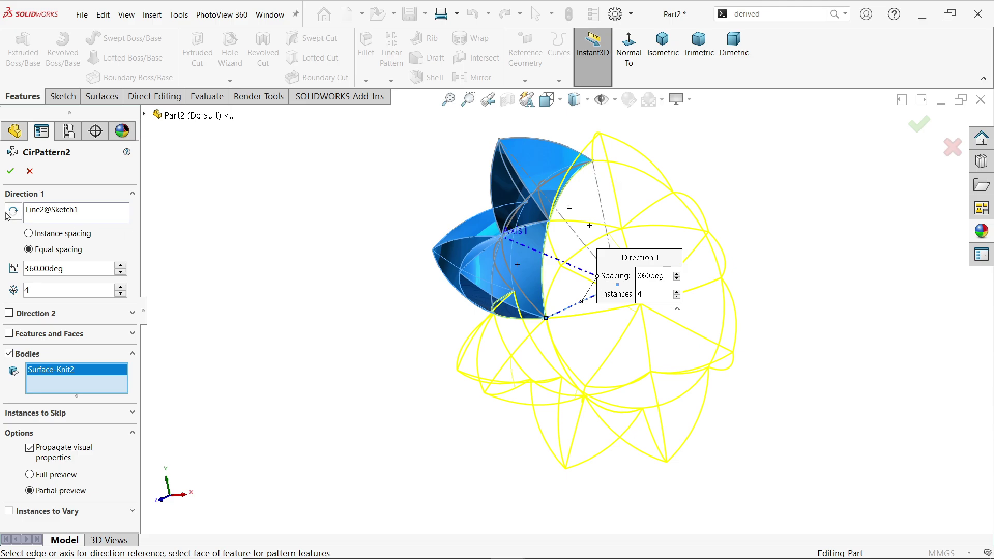
{"action": "left_click", "coordinate": [11, 171]}
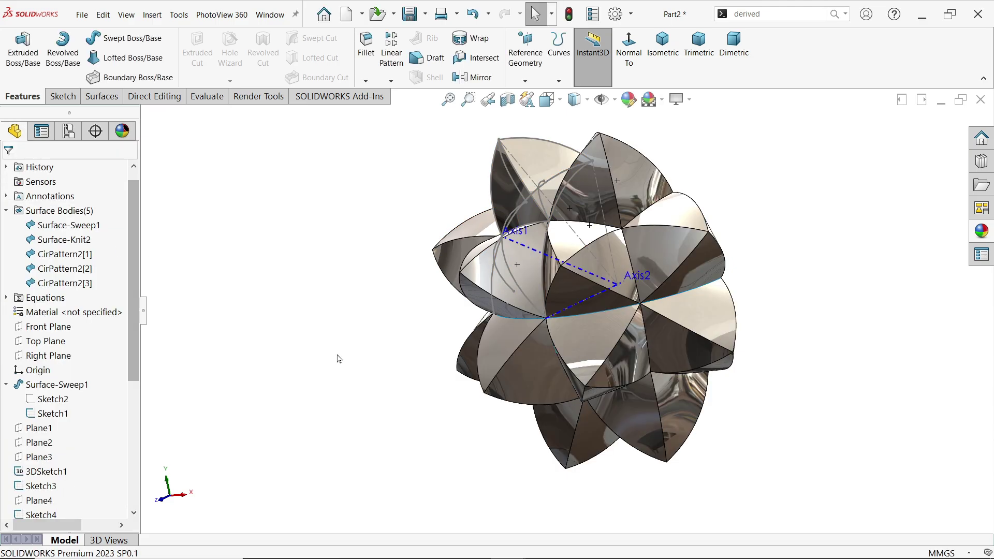
Mirror the knitted three-spike body and its three patterned copies about the Front Plane, excluding the swept surface
{"action": "middle_click_drag", "start_coordinate": [327, 356], "coordinate": [234, 346]}
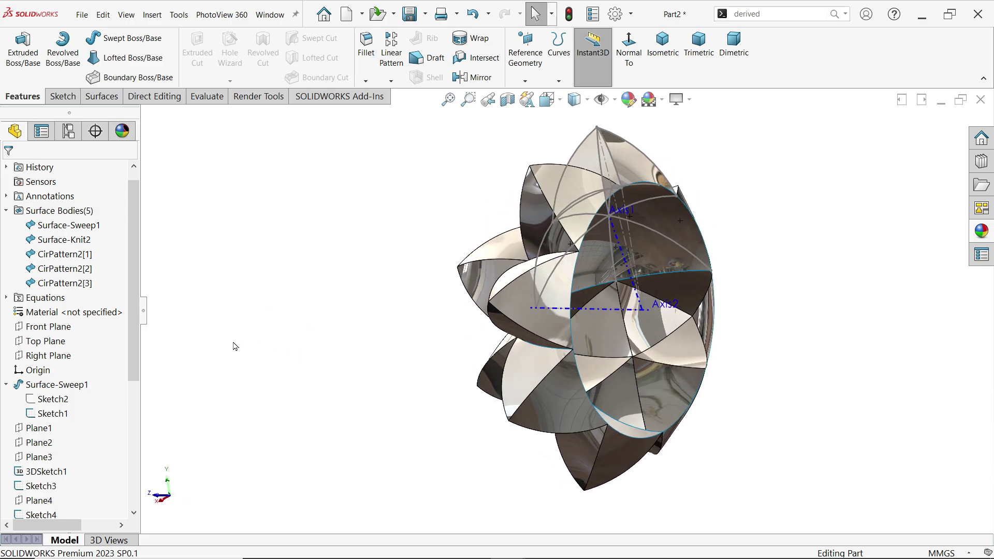
{"action": "left_click", "coordinate": [472, 77]}
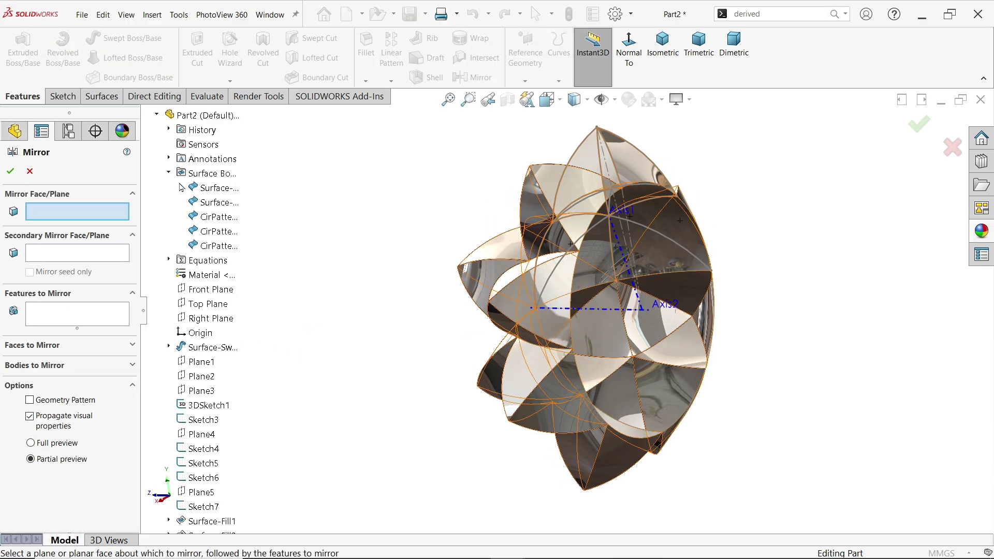
{"action": "left_click", "coordinate": [209, 294]}
{"action": "middle_click_drag", "start_coordinate": [479, 335], "coordinate": [448, 323]}
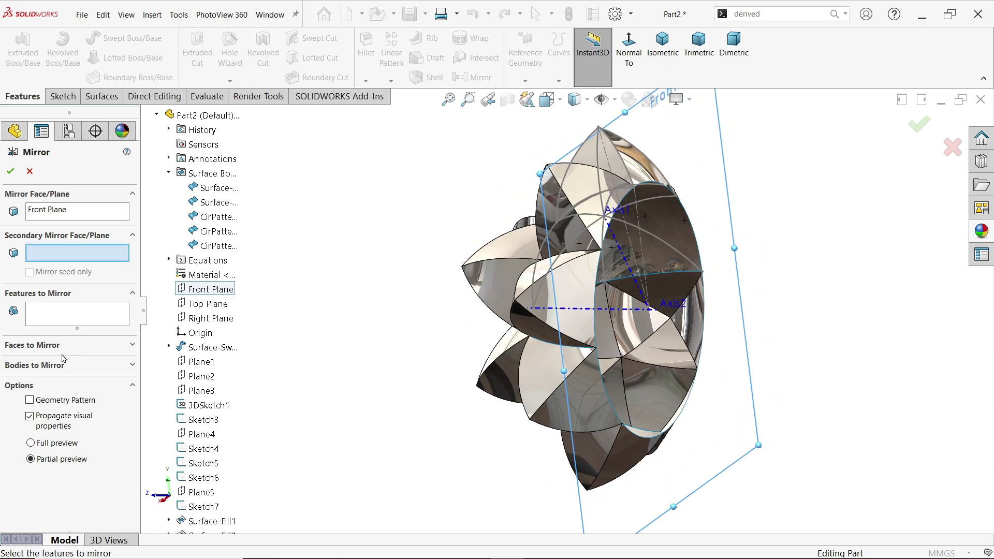
{"action": "left_click", "coordinate": [41, 367]}
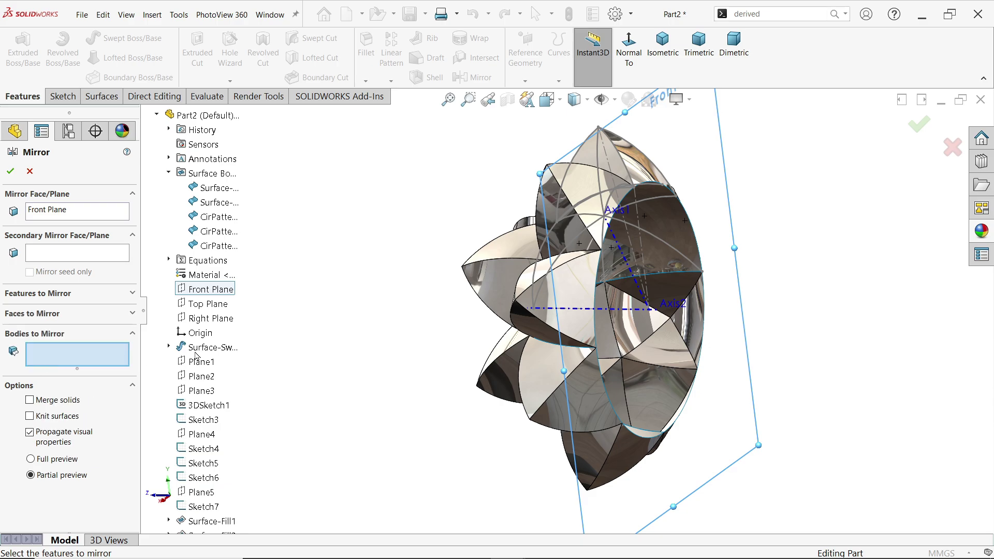
{"action": "left_click", "coordinate": [547, 388]}
{"action": "middle_click_drag", "start_coordinate": [547, 388], "coordinate": [535, 399]}
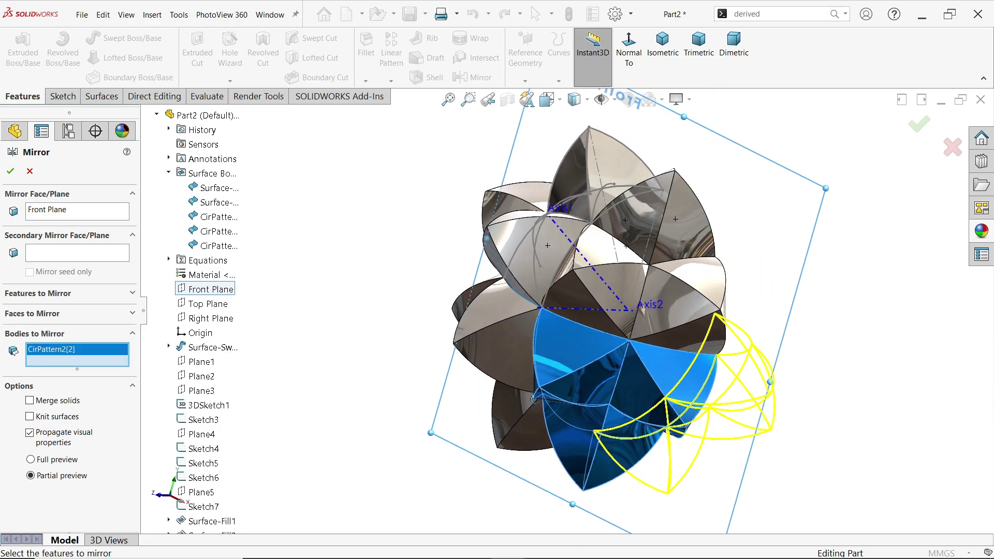
{"action": "left_click", "coordinate": [629, 290]}
{"action": "left_click", "coordinate": [546, 251]}
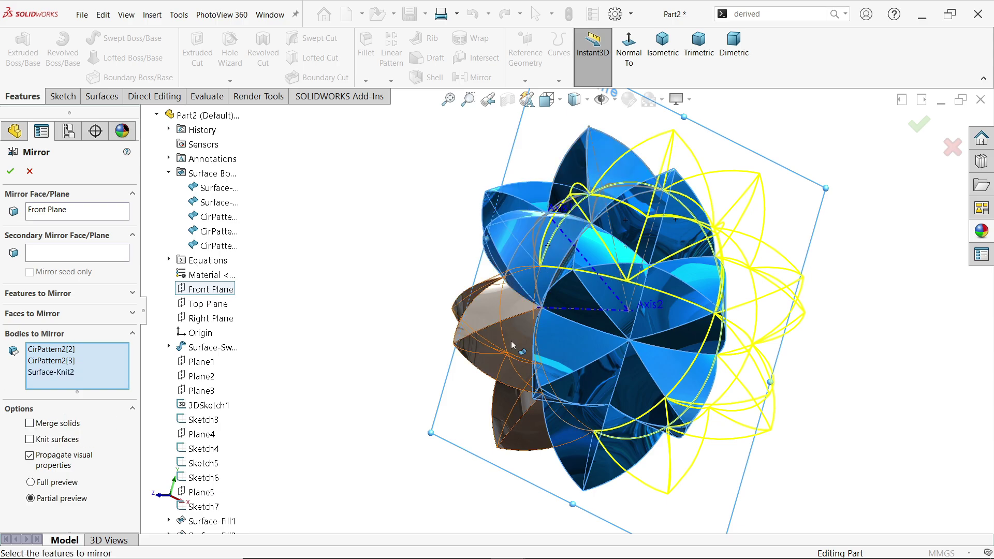
{"action": "left_click", "coordinate": [513, 344]}
{"action": "mouse_move", "coordinate": [513, 344]}
{"action": "middle_mouse_down"}
{"action": "mouse_move", "coordinate": [390, 368]}
{"action": "mouse_move", "coordinate": [398, 375]}
{"action": "middle_mouse_up"}
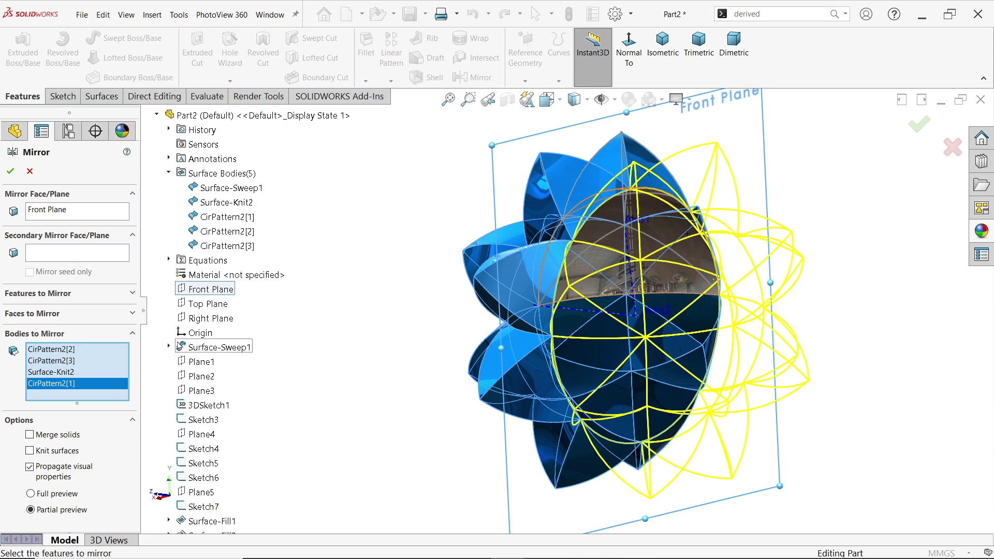
{"action": "left_click", "coordinate": [11, 171]}
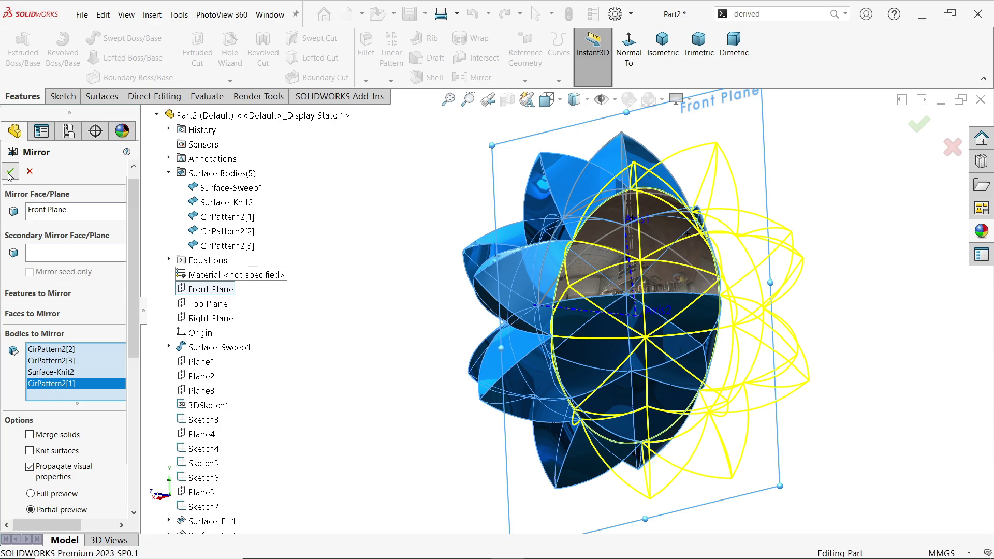
Inspect the inside of the mirrored ball with a Front Plane section view, then turn the section off
{"action": "middle_click_drag", "start_coordinate": [258, 280], "coordinate": [522, 155]}
{"action": "left_click", "coordinate": [510, 107]}
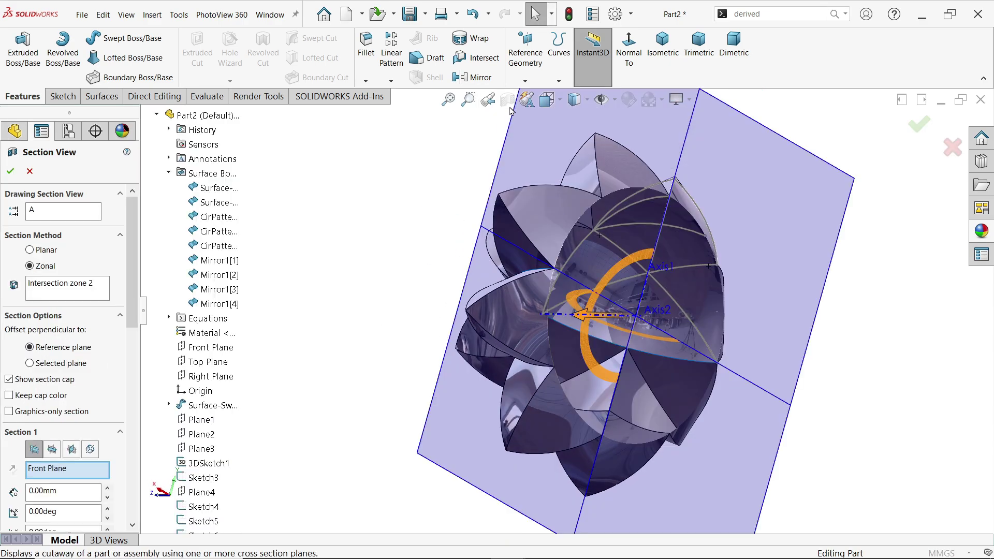
{"action": "left_click", "coordinate": [13, 171]}
{"action": "middle_click_drag", "start_coordinate": [498, 337], "coordinate": [594, 315]}
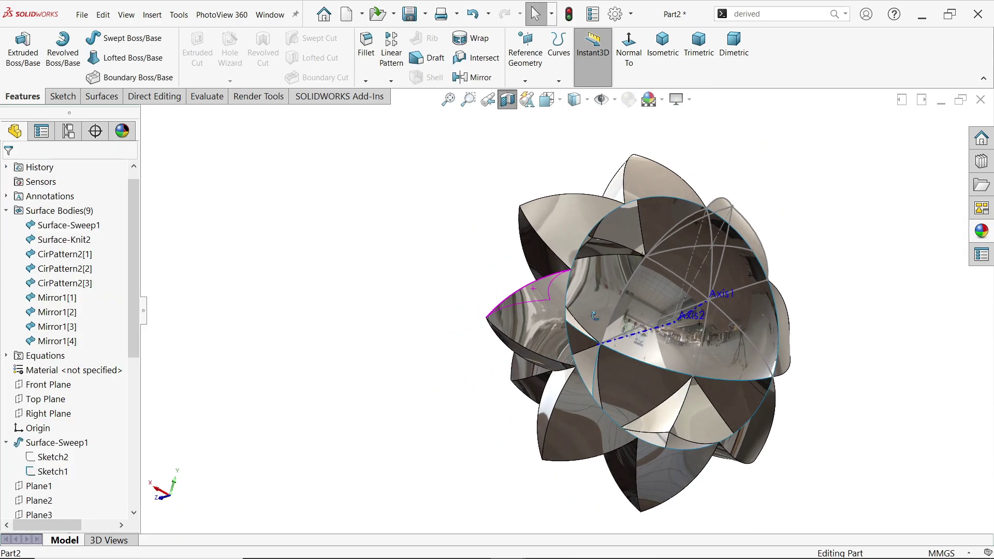
{"action": "left_click", "coordinate": [507, 100]}
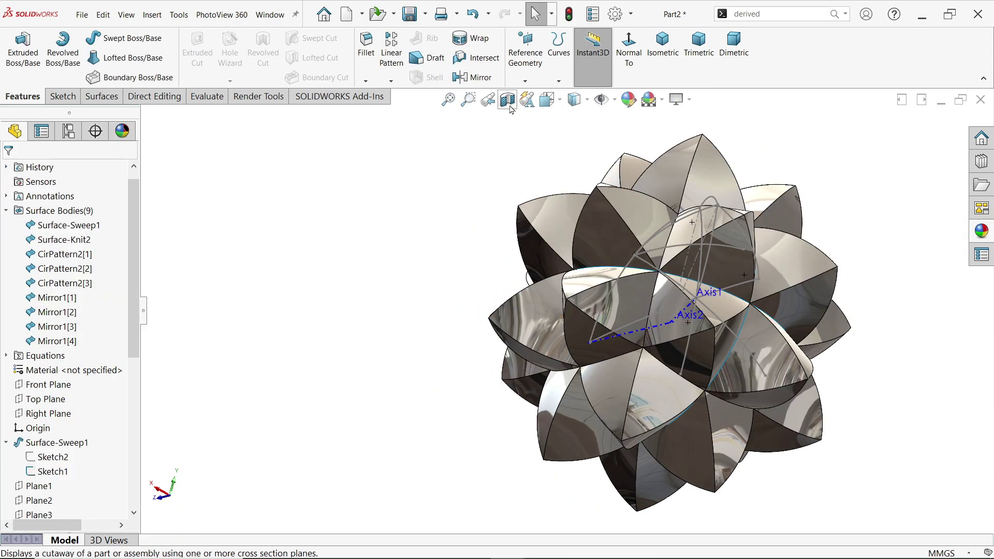
Knit Surface-Knit2, its three patterned copies and the four mirrored bodies into one solid, excluding Surface-Sweep1
{"action": "left_click", "coordinate": [101, 96]}
{"action": "left_click", "coordinate": [532, 77]}
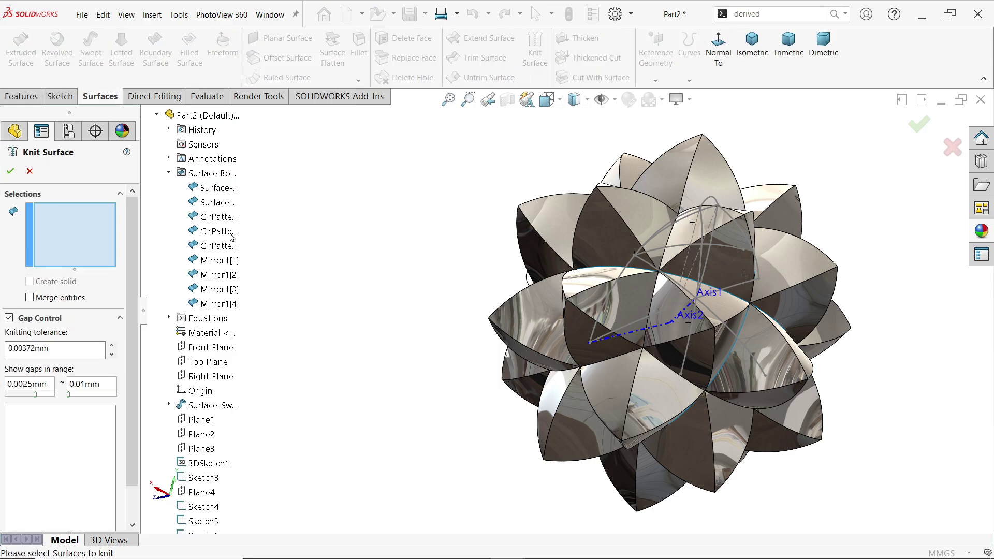
{"action": "left_click", "coordinate": [226, 193]}
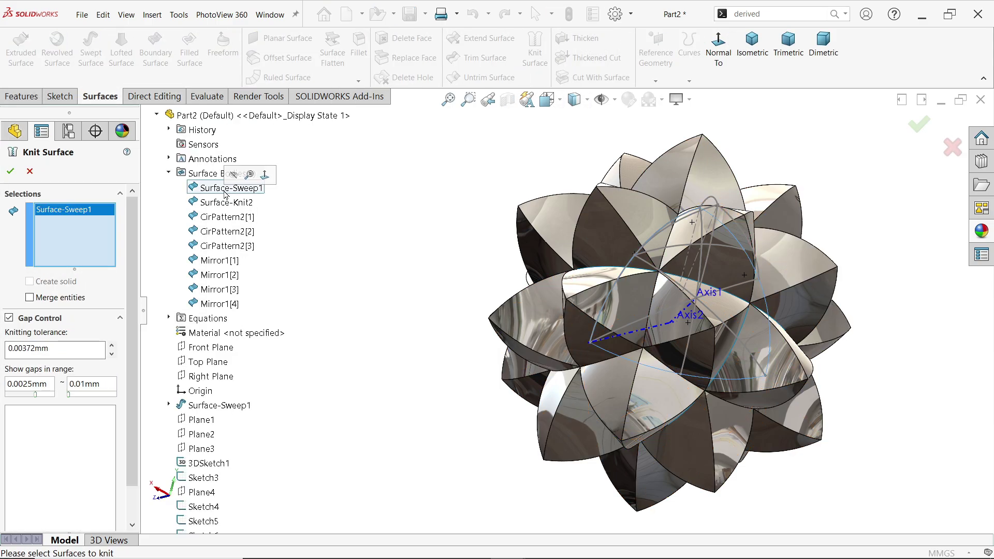
{"action": "left_click", "coordinate": [226, 202]}
{"action": "left_click", "coordinate": [226, 216]}
{"action": "left_click", "coordinate": [223, 233]}
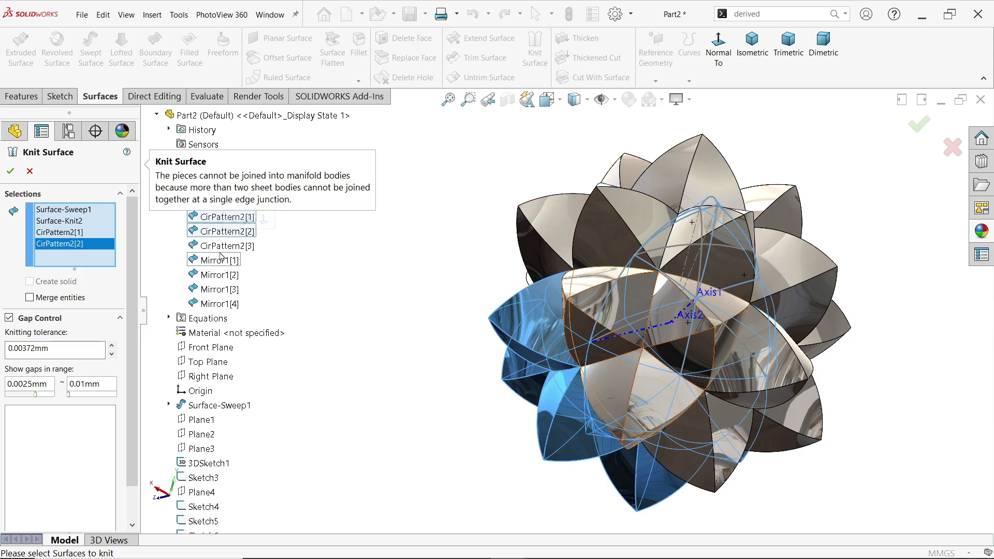
{"action": "left_click", "coordinate": [223, 247]}
{"action": "left_click", "coordinate": [221, 260]}
{"action": "left_click", "coordinate": [220, 275]}
{"action": "left_click", "coordinate": [220, 290]}
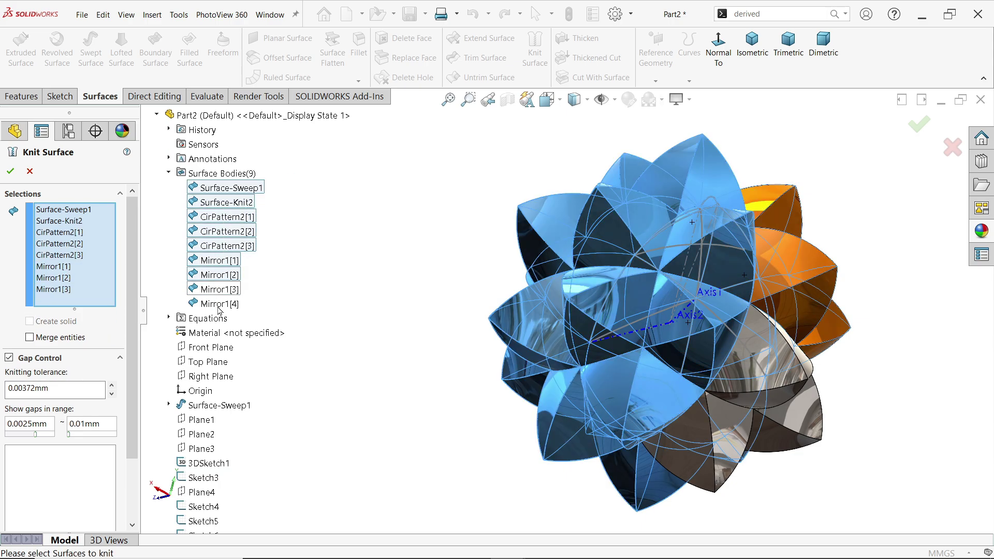
{"action": "left_click", "coordinate": [220, 304]}
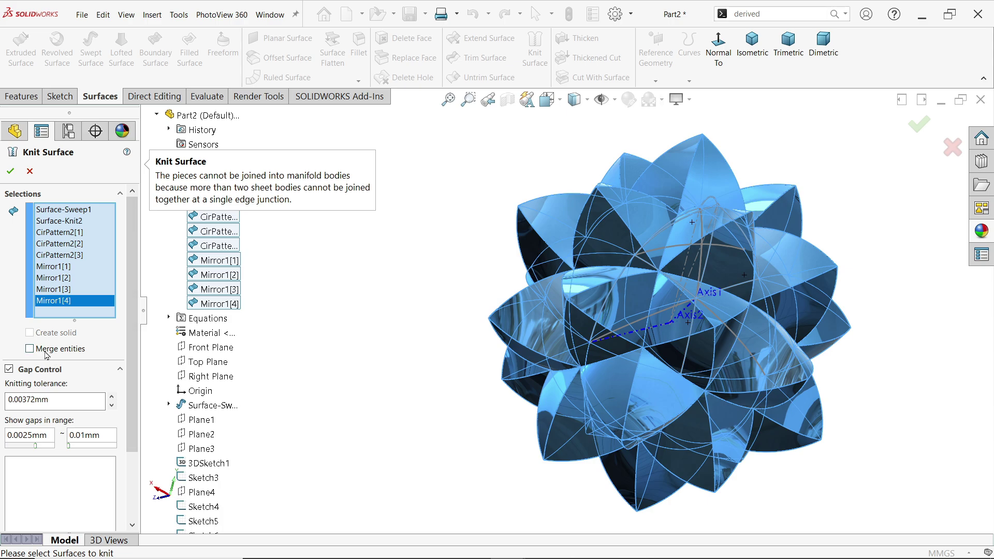
{"action": "right_click", "coordinate": [47, 209]}
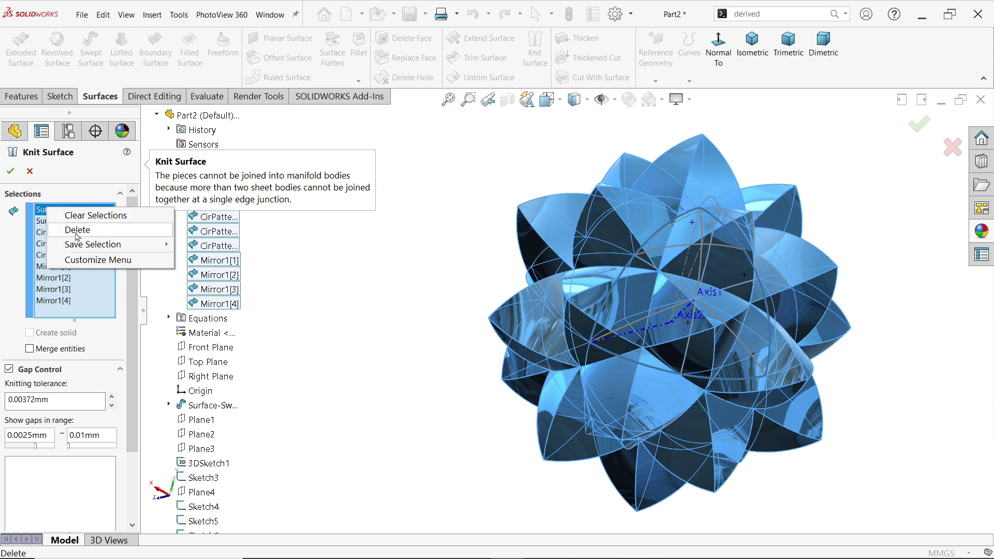
{"action": "left_click", "coordinate": [77, 233]}
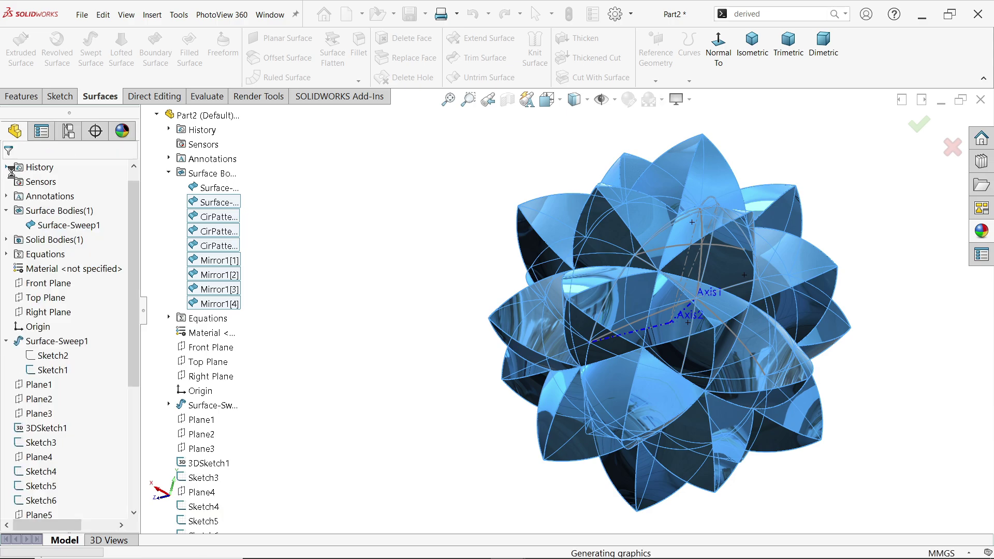
Hide the 3D sketch and the construction sketches showing through the ball's spikes
{"action": "left_click", "coordinate": [636, 334]}
{"action": "left_click", "coordinate": [693, 312]}
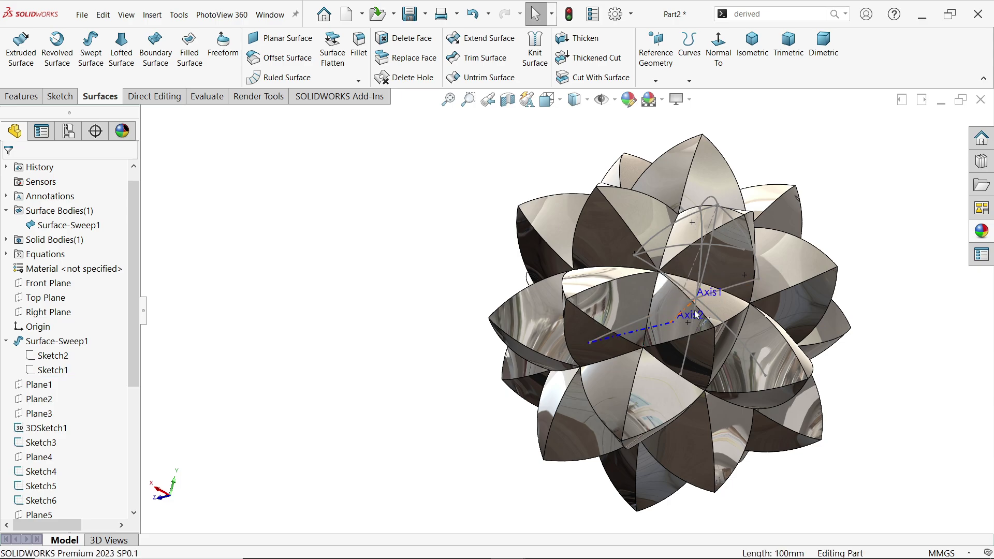
{"action": "scroll", "coordinate": [716, 300], "scroll_direction": "down", "scroll_amount": 4}
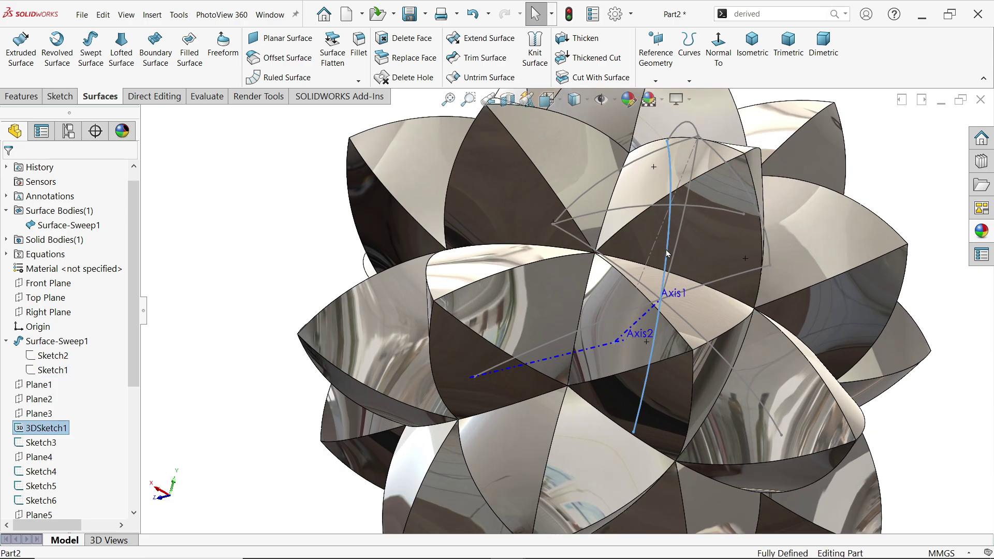
{"action": "left_click", "coordinate": [689, 207]}
{"action": "left_click", "coordinate": [688, 209]}
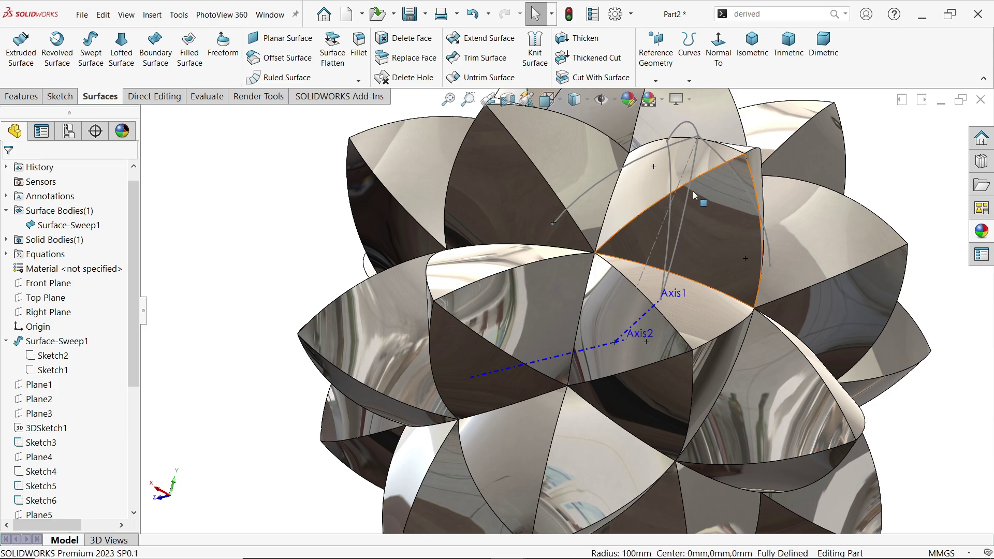
{"action": "left_click", "coordinate": [679, 219]}
{"action": "left_click", "coordinate": [732, 171]}
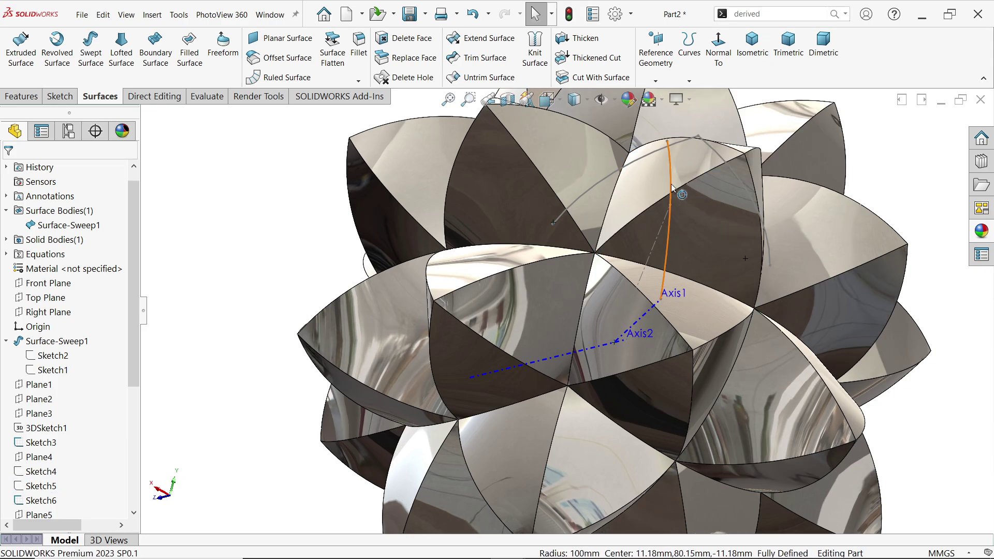
{"action": "left_click", "coordinate": [670, 204]}
{"action": "left_click", "coordinate": [715, 153]}
{"action": "left_click", "coordinate": [740, 184]}
{"action": "left_click", "coordinate": [943, 164]}
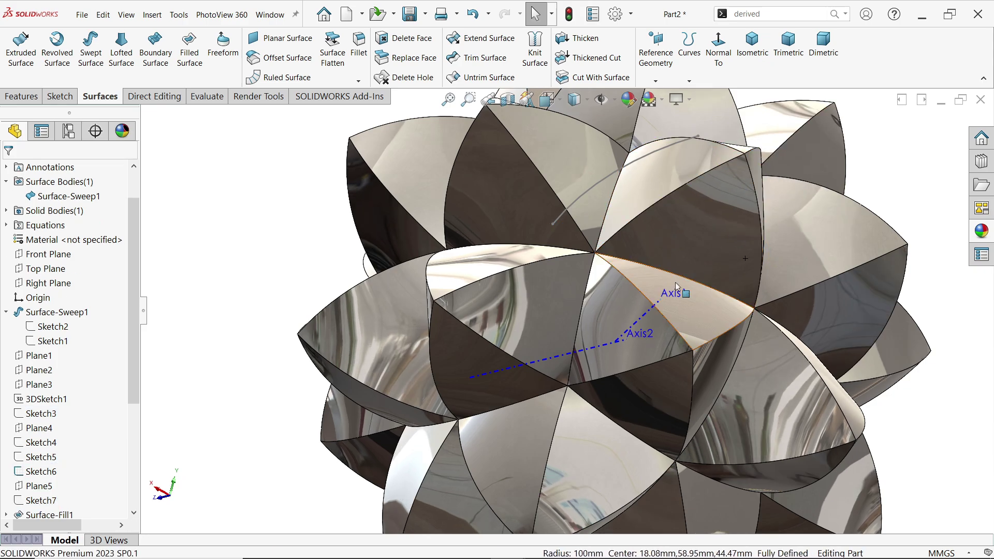
Hide Axis1, Axis2 and the remaining sketch curve on the ball
{"action": "left_click", "coordinate": [660, 300]}
{"action": "left_click", "coordinate": [712, 267]}
{"action": "left_click", "coordinate": [616, 342]}
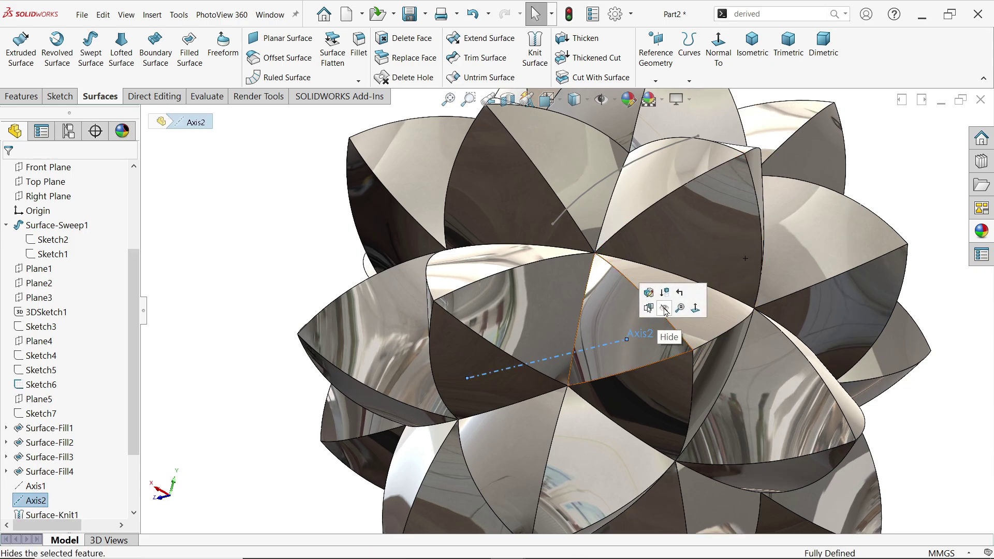
{"action": "left_click", "coordinate": [657, 357]}
{"action": "left_click", "coordinate": [592, 190]}
{"action": "left_click", "coordinate": [650, 139]}
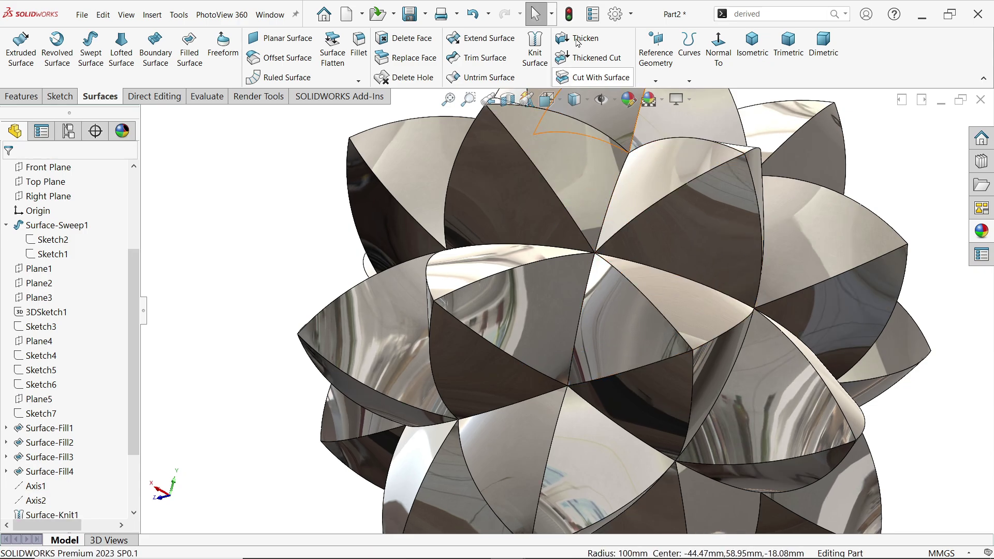
Examine the ball from several sides and check its solid interior with a Front Plane section view, then turn the section off
{"action": "scroll", "coordinate": [636, 291], "scroll_direction": "up", "scroll_amount": 5}
{"action": "middle_click_drag", "start_coordinate": [636, 292], "coordinate": [660, 330]}
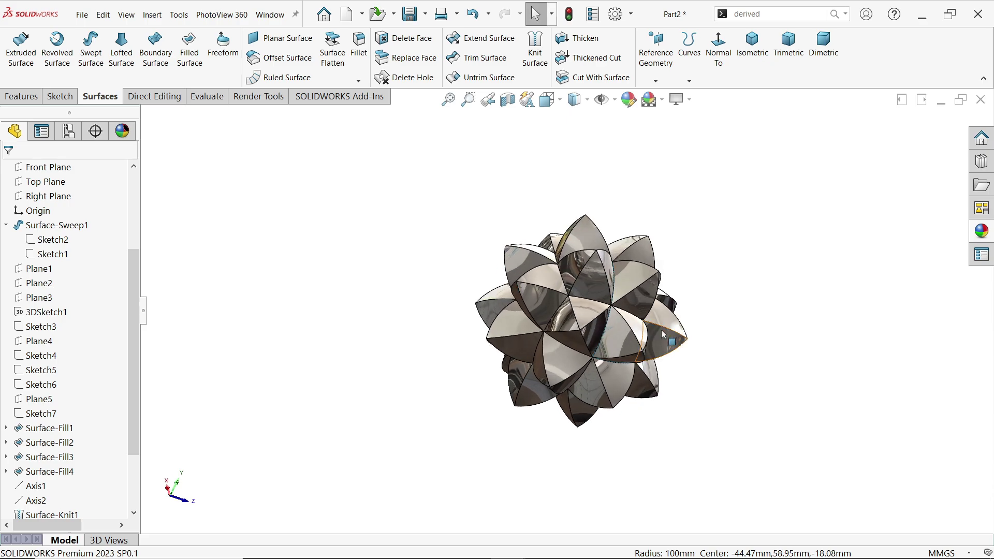
{"action": "scroll", "coordinate": [557, 378], "scroll_direction": "down", "scroll_amount": 5}
{"action": "scroll", "coordinate": [557, 378], "scroll_direction": "up", "scroll_amount": 5}
{"action": "middle_click_drag", "start_coordinate": [557, 378], "coordinate": [604, 334]}
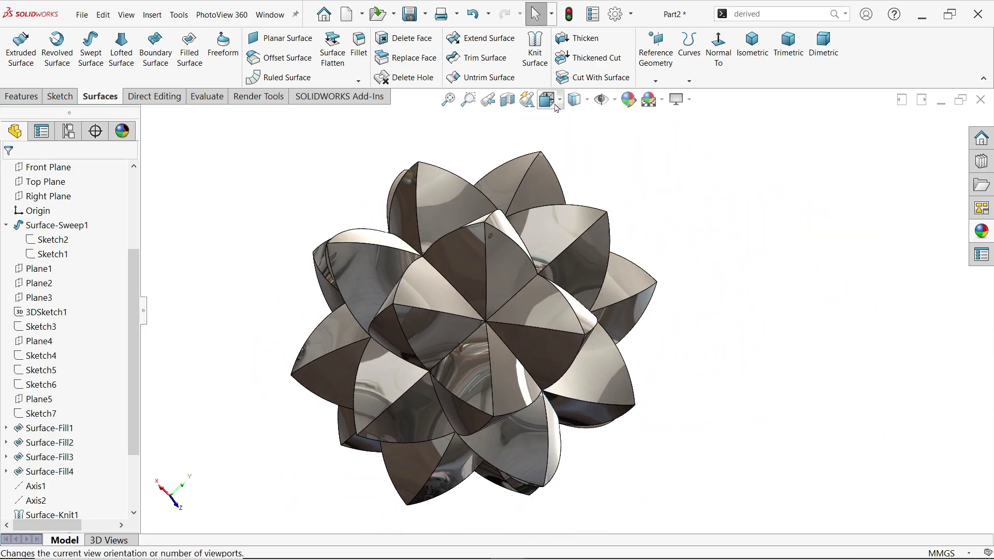
{"action": "left_click", "coordinate": [507, 101]}
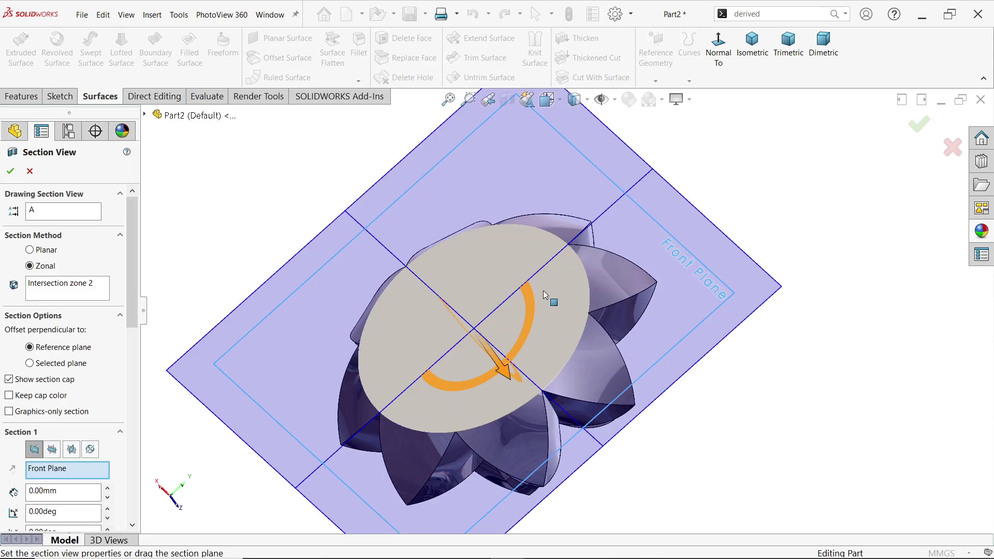
{"action": "left_click", "coordinate": [10, 172]}
{"action": "middle_click_drag", "start_coordinate": [389, 295], "coordinate": [489, 310]}
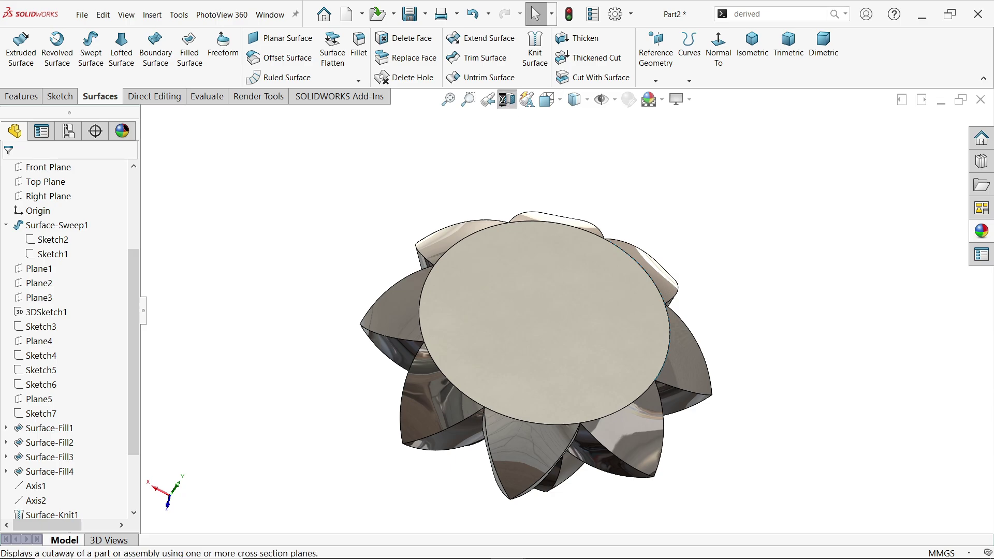
{"action": "left_click", "coordinate": [507, 99]}
{"action": "middle_click_drag", "start_coordinate": [595, 364], "coordinate": [517, 274]}
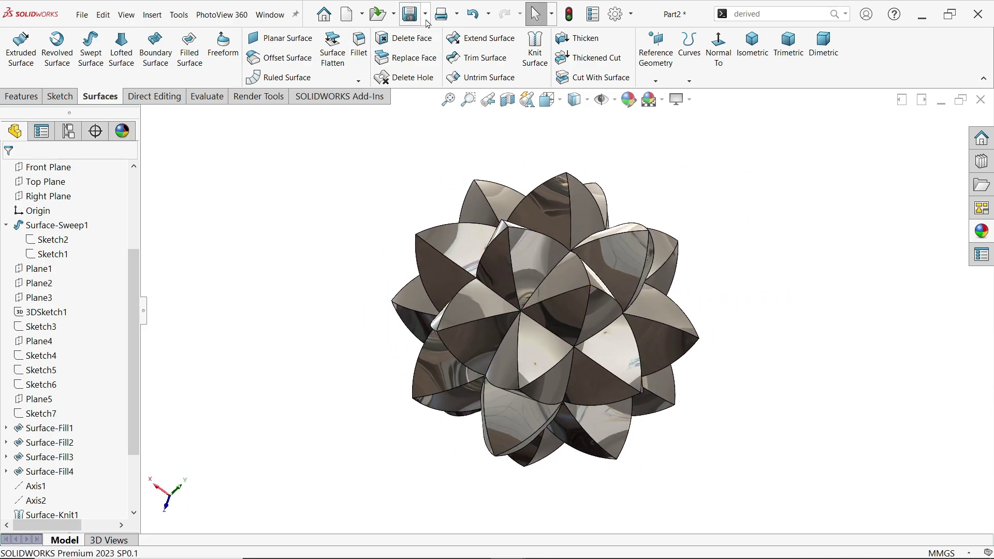
Try to save the part in the Desktop folder under the file name turtleball
{"action": "left_click", "coordinate": [409, 14]}
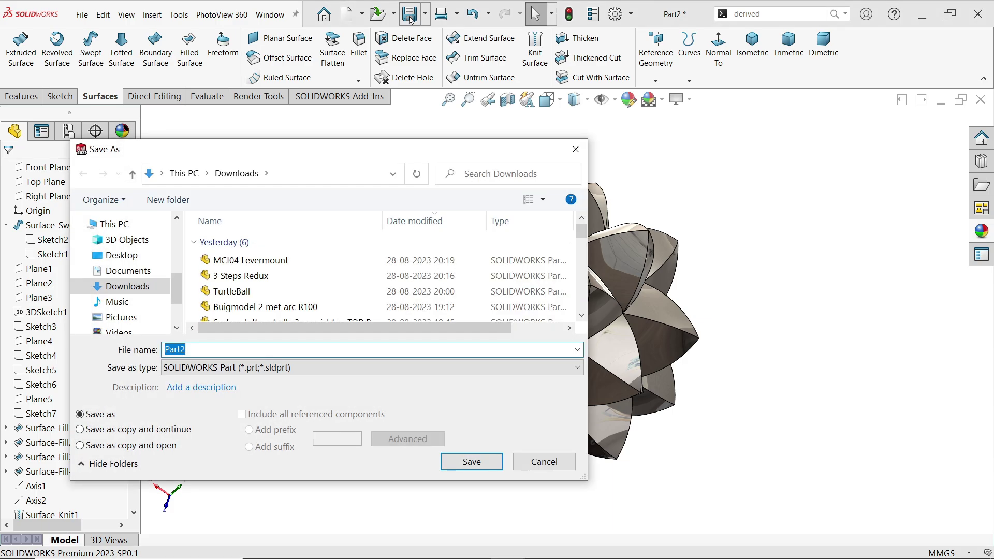
{"action": "type", "text": "tu"}
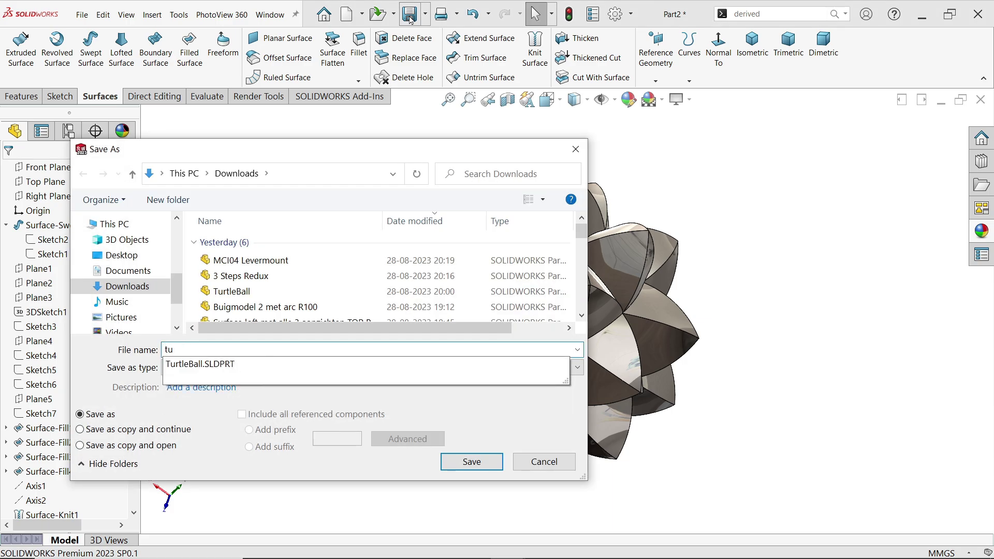
{"action": "type", "text": "leball"}
{"action": "left_click", "coordinate": [122, 256]}
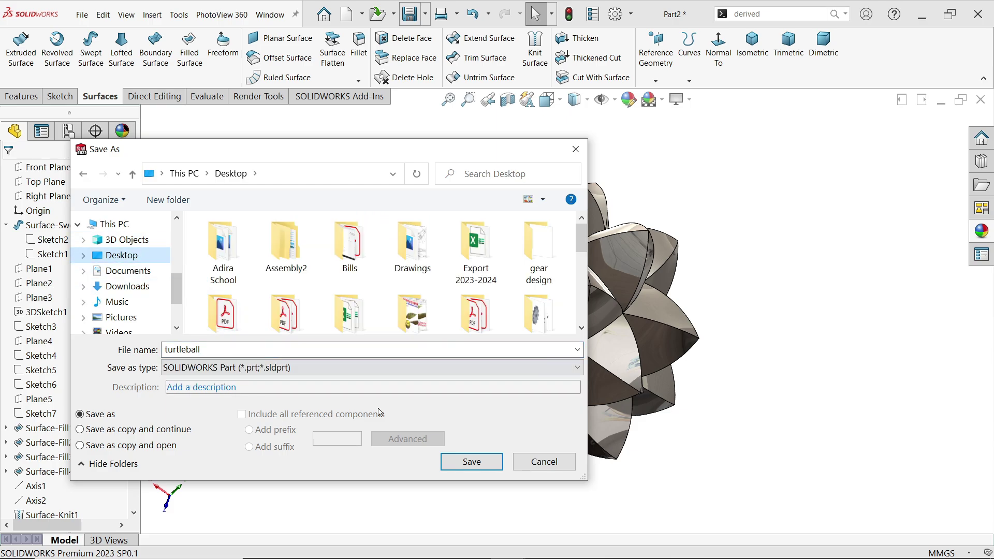
{"action": "left_click", "coordinate": [473, 462]}
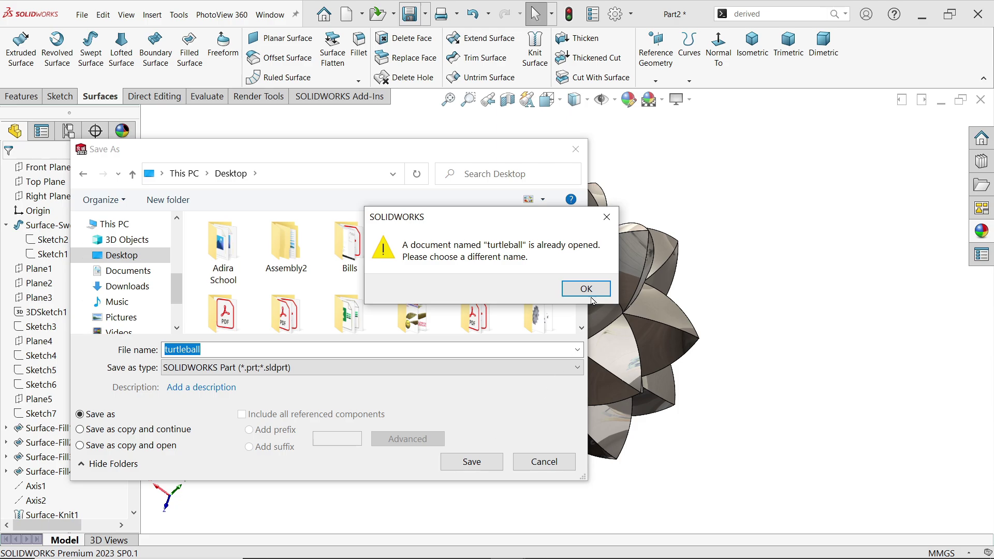
{"action": "left_click", "coordinate": [590, 294]}
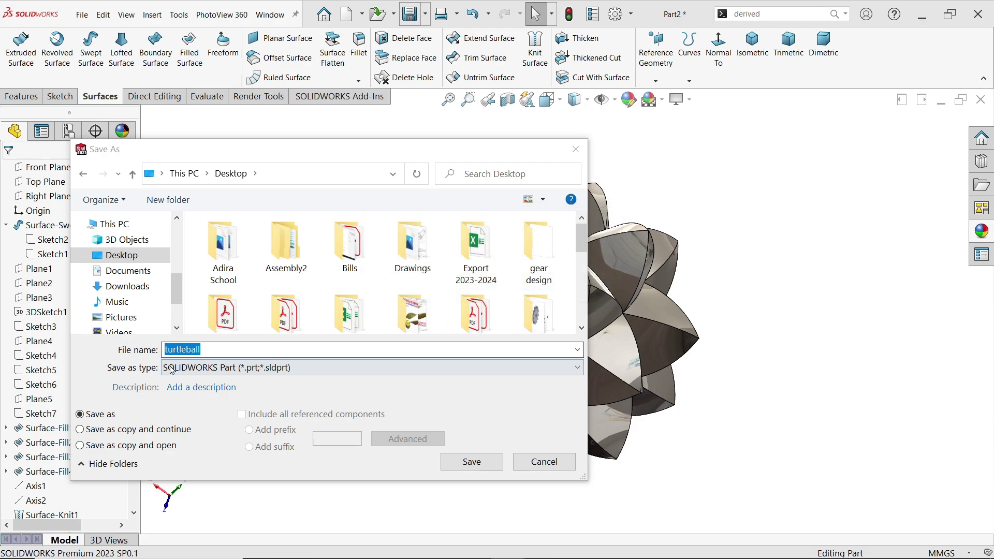
Extend the file name to turtleball.0 and save the part on the Desktop
{"action": "left_click", "coordinate": [213, 348]}
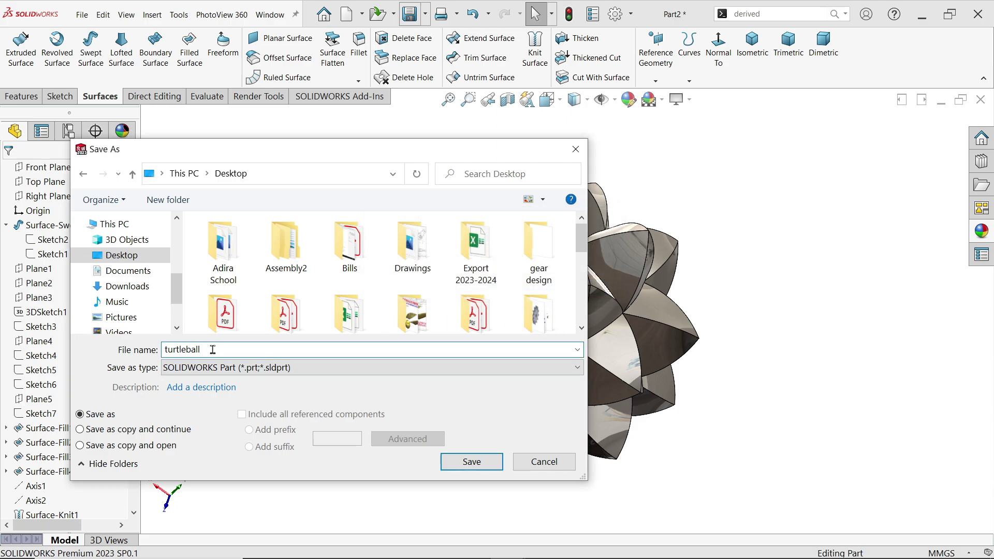
{"action": "type", "text": ".0"}
{"action": "left_click", "coordinate": [472, 462]}
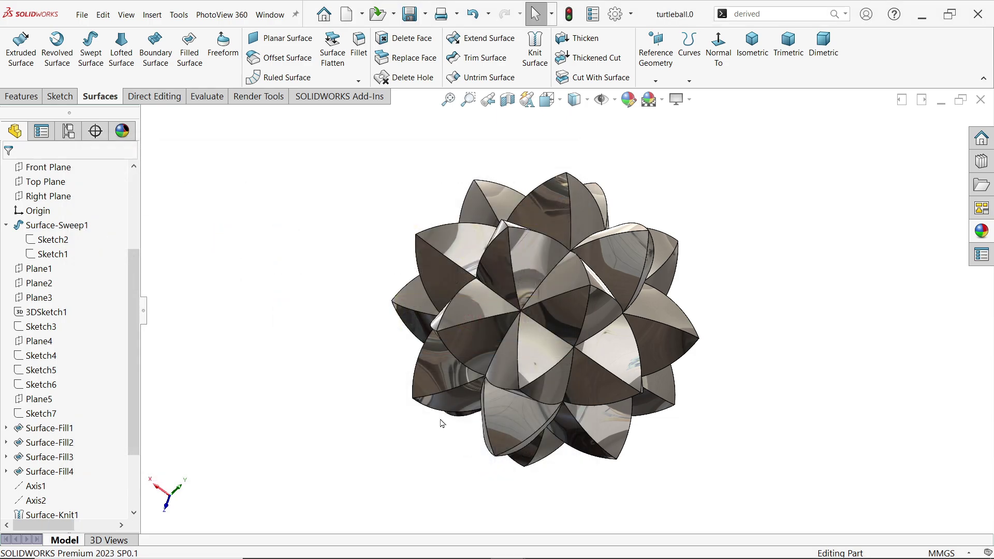
Set the global variable "spike height" to 20 in the equations, rebuild the ball and inspect its flatter spikes
{"action": "left_click", "coordinate": [181, 16]}
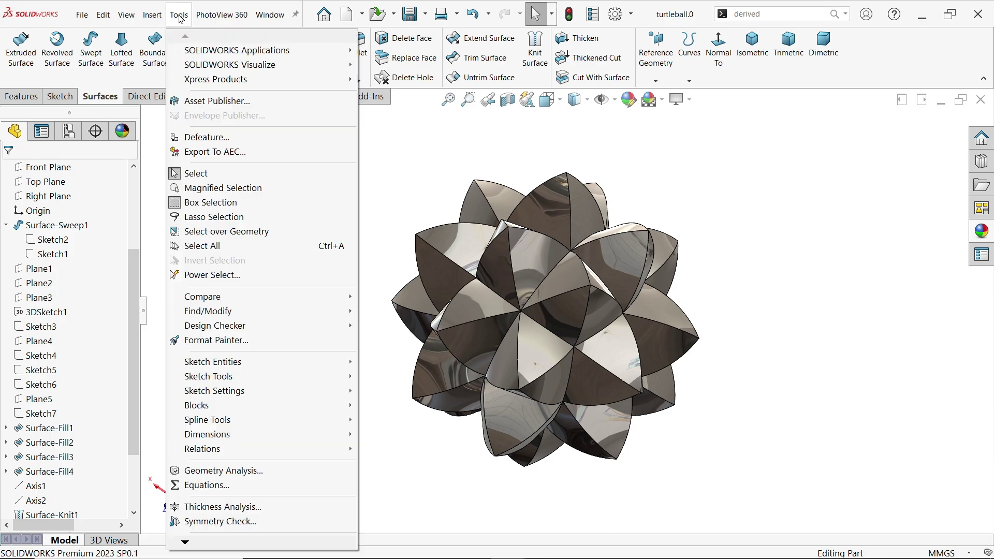
{"action": "left_click", "coordinate": [229, 487]}
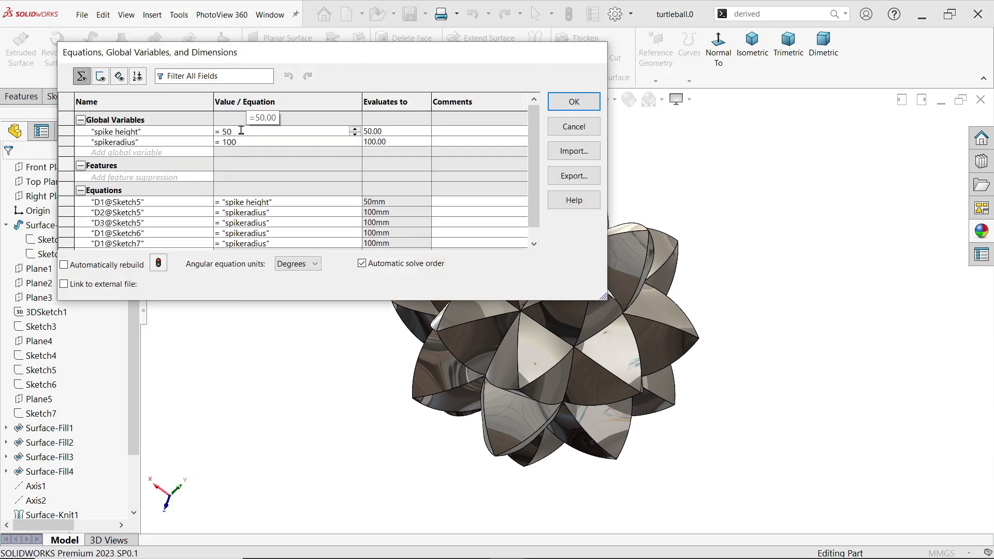
{"action": "key", "text": "BackSpace"}
{"action": "key", "text": "BackSpace"}
{"action": "type", "text": "20"}
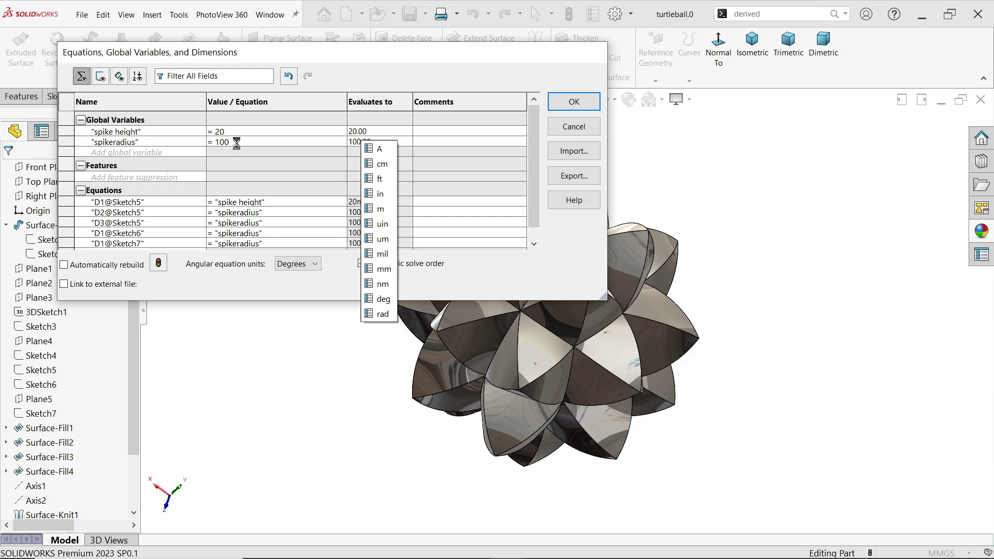
{"action": "key", "text": "Return"}
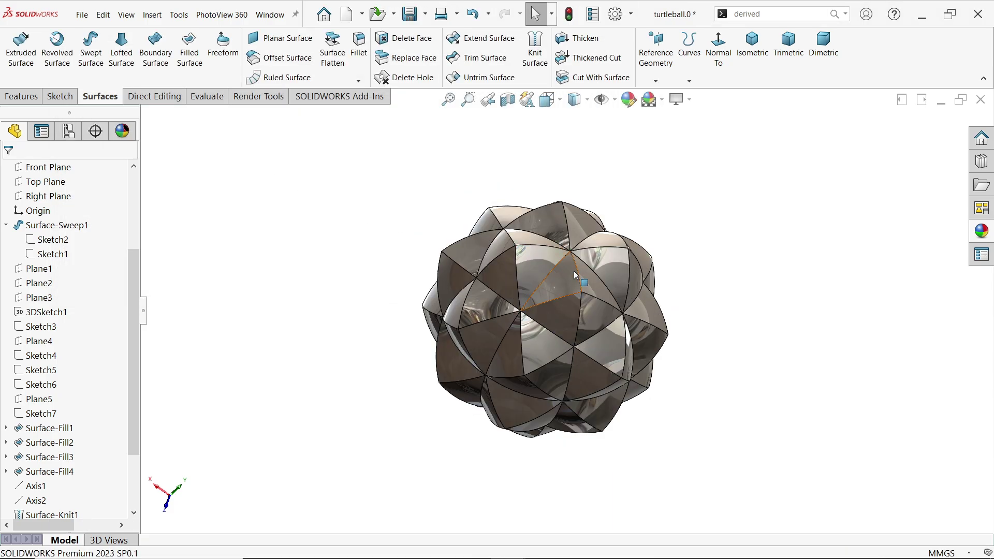
{"action": "middle_click_drag", "start_coordinate": [576, 275], "coordinate": [638, 299]}
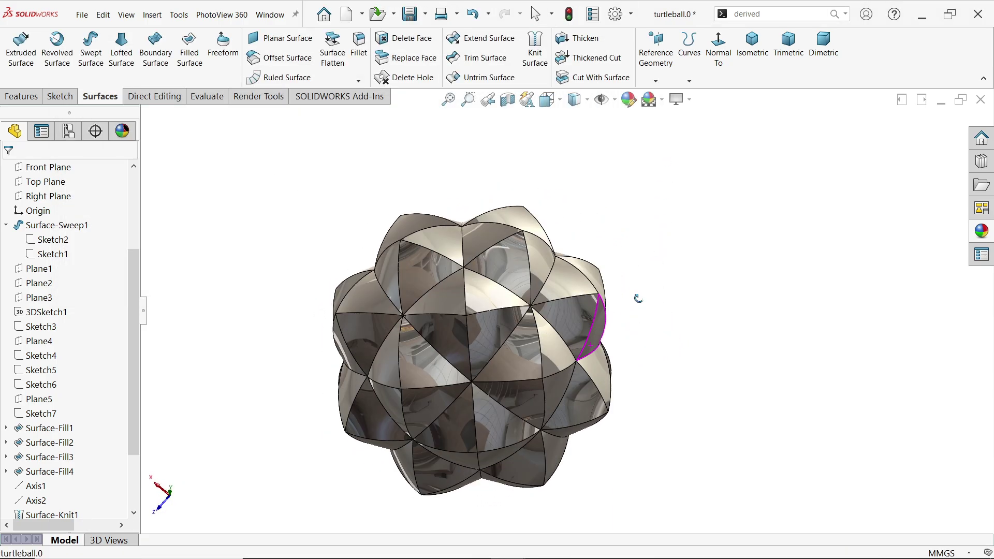
Set the global variable "spikeradius" to 50 in the equations, apply it and inspect the ball's rounder spikes
{"action": "left_click", "coordinate": [180, 19]}
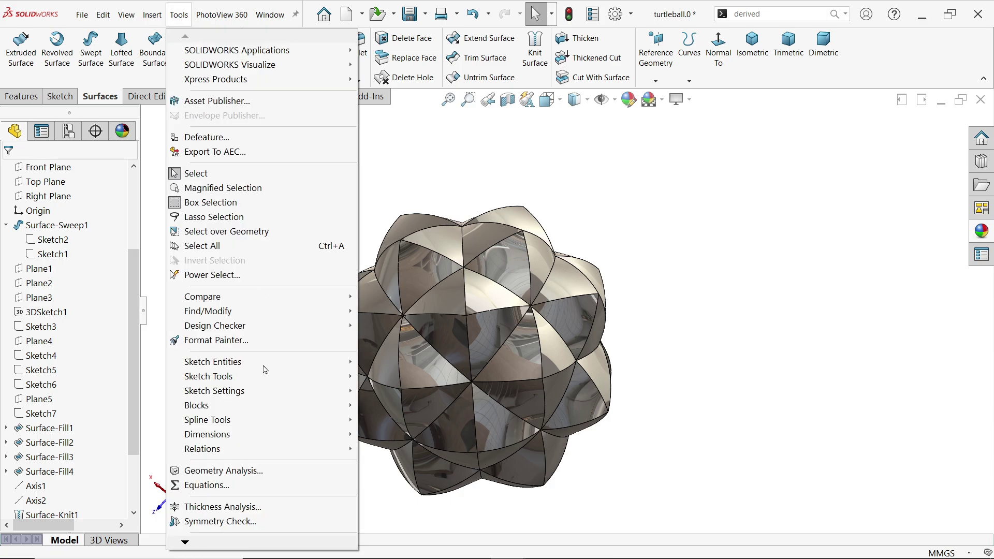
{"action": "left_click", "coordinate": [213, 482]}
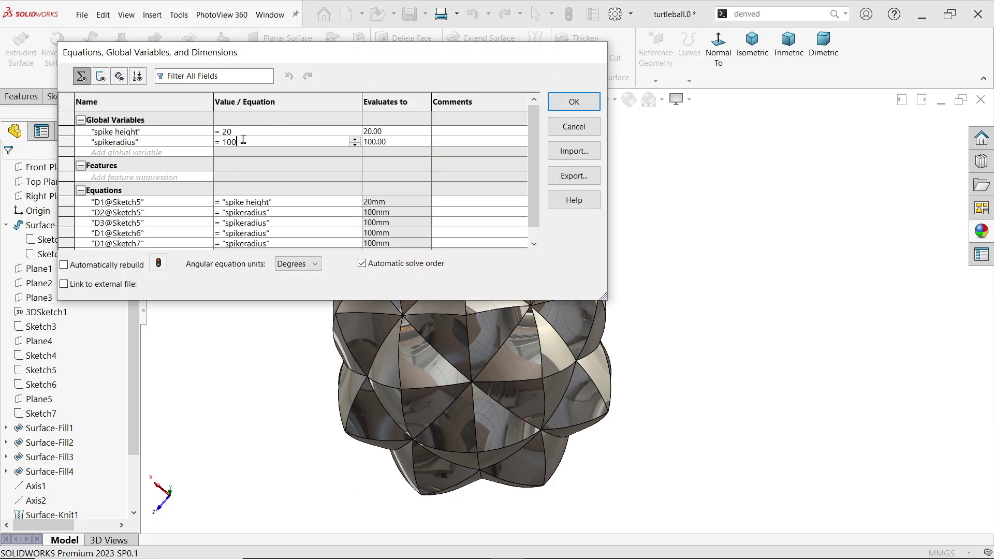
{"action": "left_click", "coordinate": [243, 141]}
{"action": "key", "text": "BackSpace"}
{"action": "key", "text": "BackSpace"}
{"action": "key", "text": "BackSpace"}
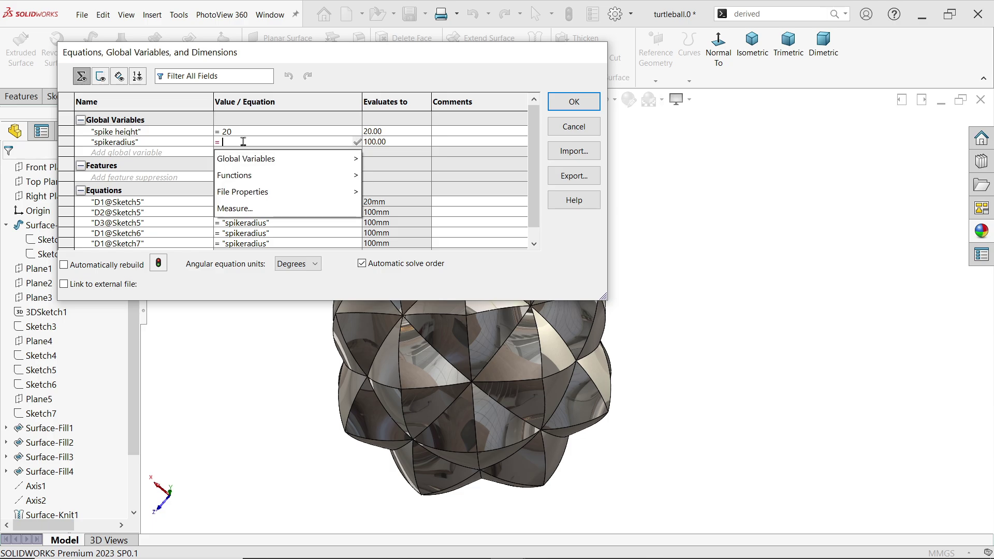
{"action": "type", "text": "50"}
{"action": "key", "text": "Return"}
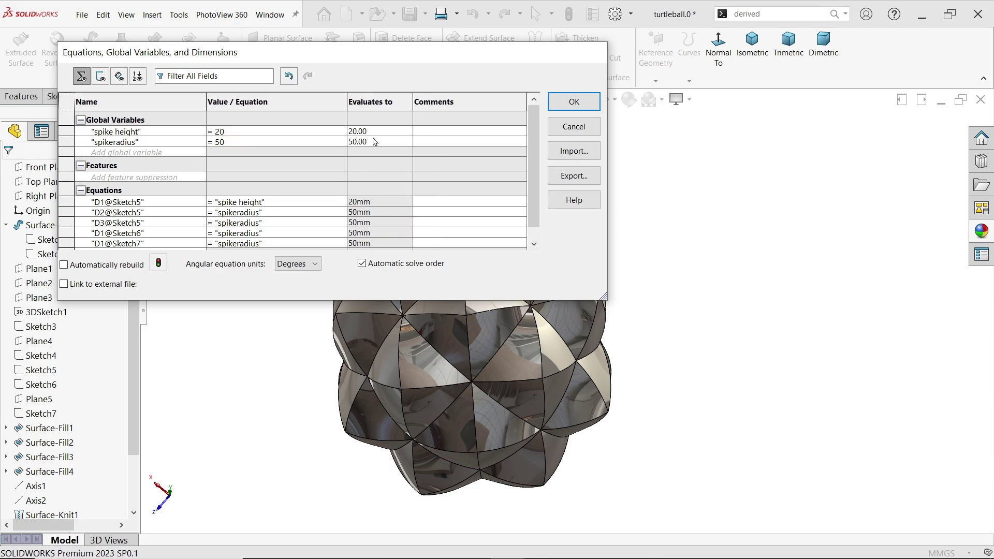
{"action": "left_click", "coordinate": [578, 110]}
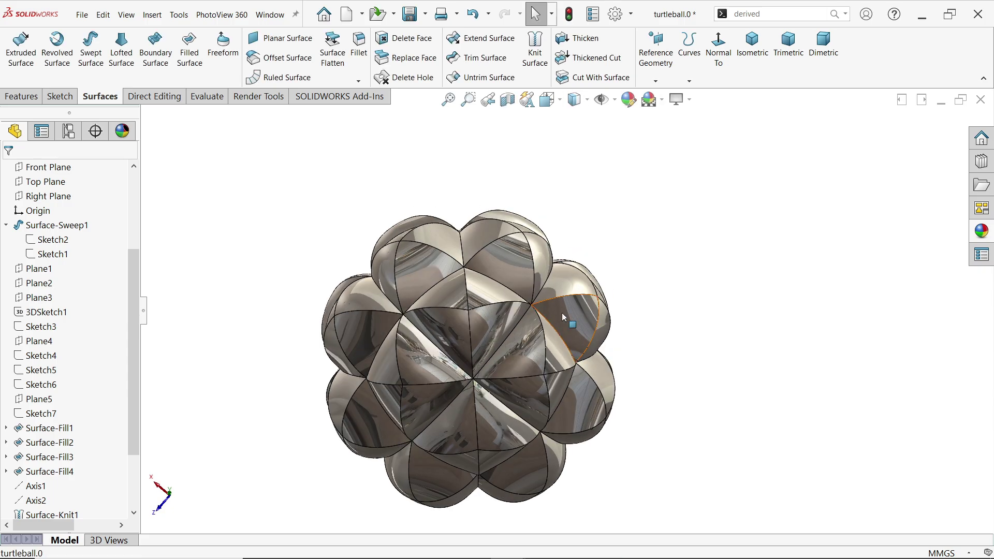
{"action": "middle_click_drag", "start_coordinate": [561, 313], "coordinate": [543, 218]}
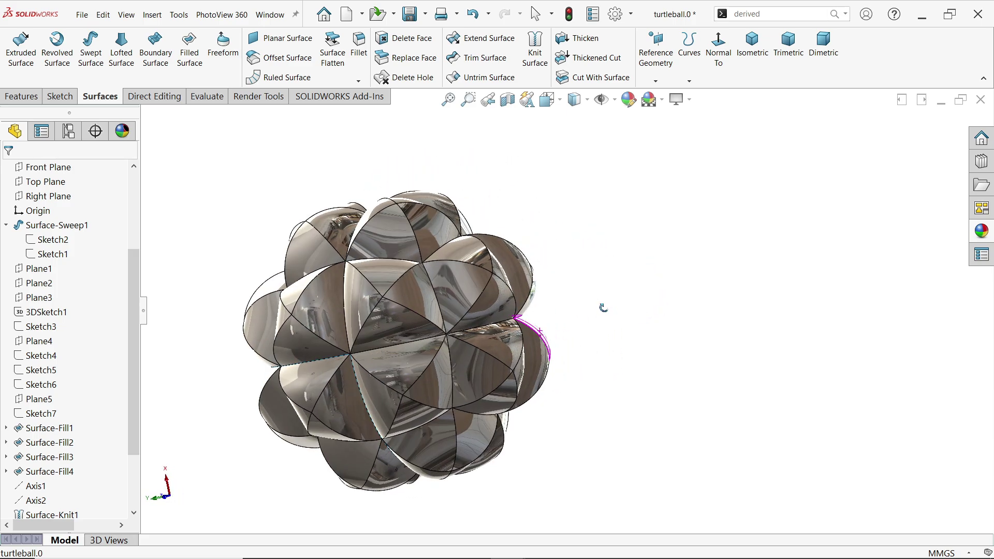
Set the global variables "spike height" to 50 and "spikeradius" to 100 in the equations and apply them
{"action": "left_click", "coordinate": [179, 15]}
{"action": "left_click", "coordinate": [216, 487]}
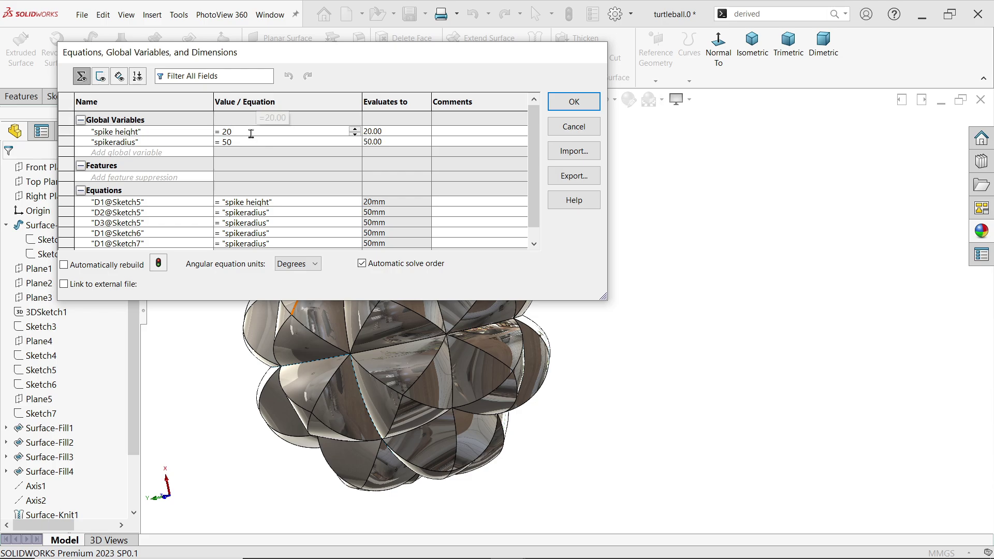
{"action": "key", "text": "BackSpace"}
{"action": "key", "text": "BackSpace"}
{"action": "type", "text": "50"}
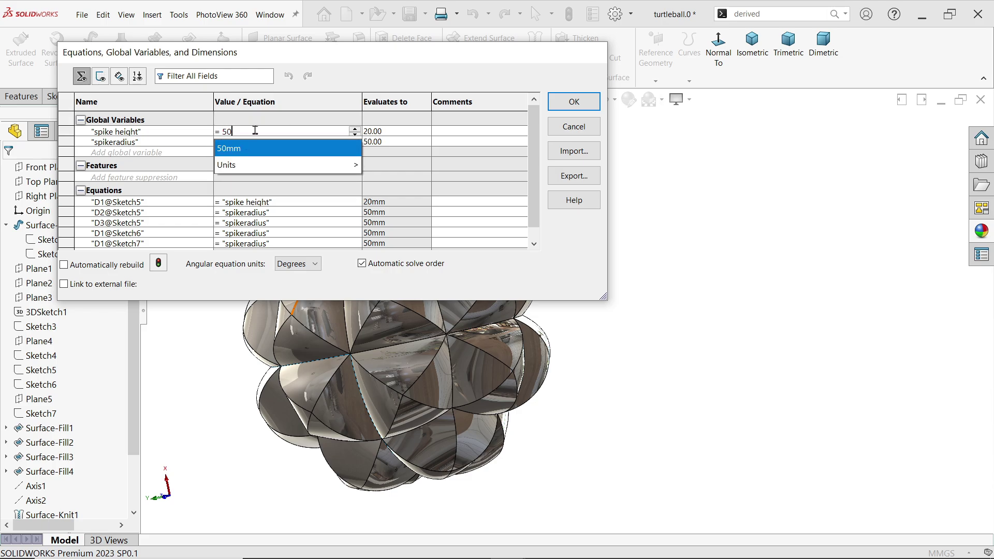
{"action": "left_click", "coordinate": [298, 149]}
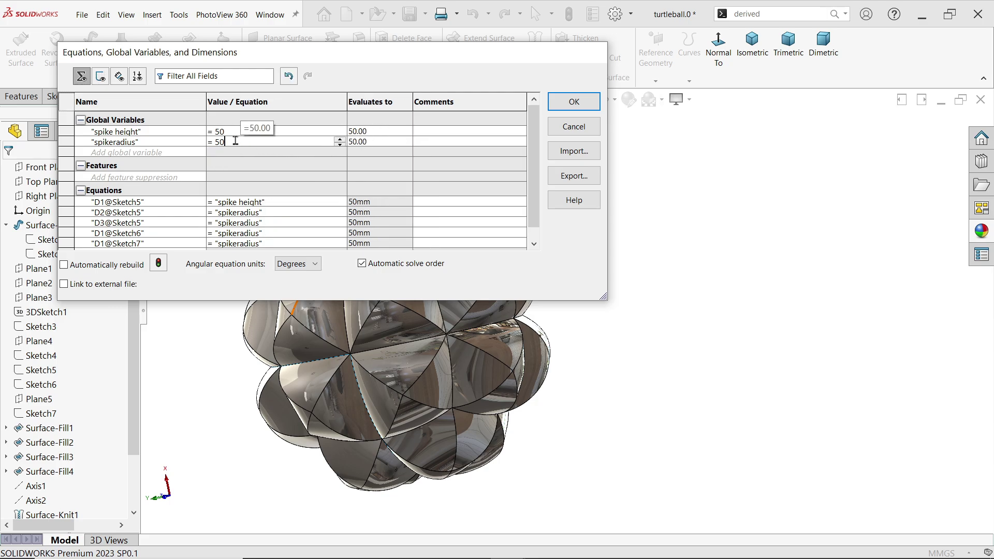
{"action": "key", "text": "BackSpace"}
{"action": "key", "text": "BackSpace"}
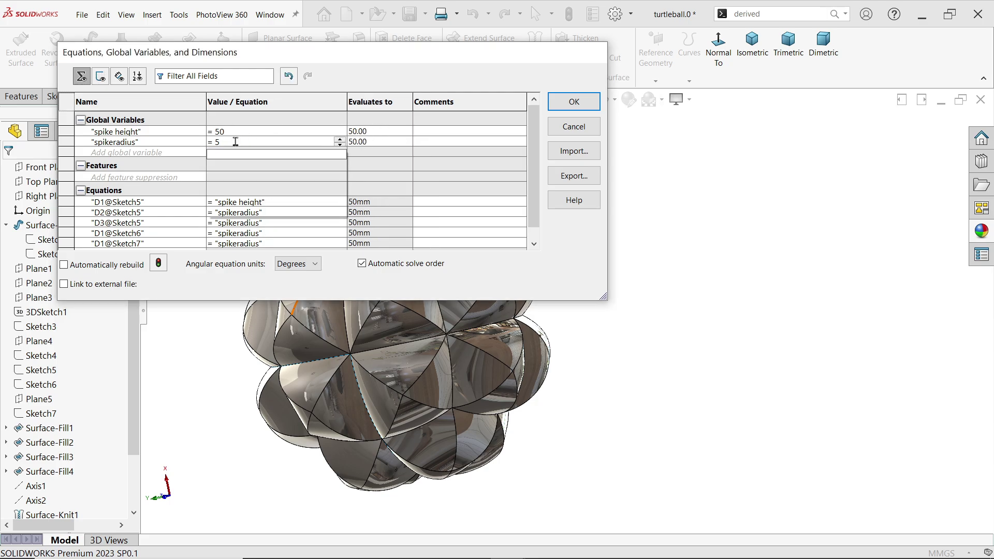
{"action": "type", "text": "100"}
{"action": "left_click", "coordinate": [579, 104]}
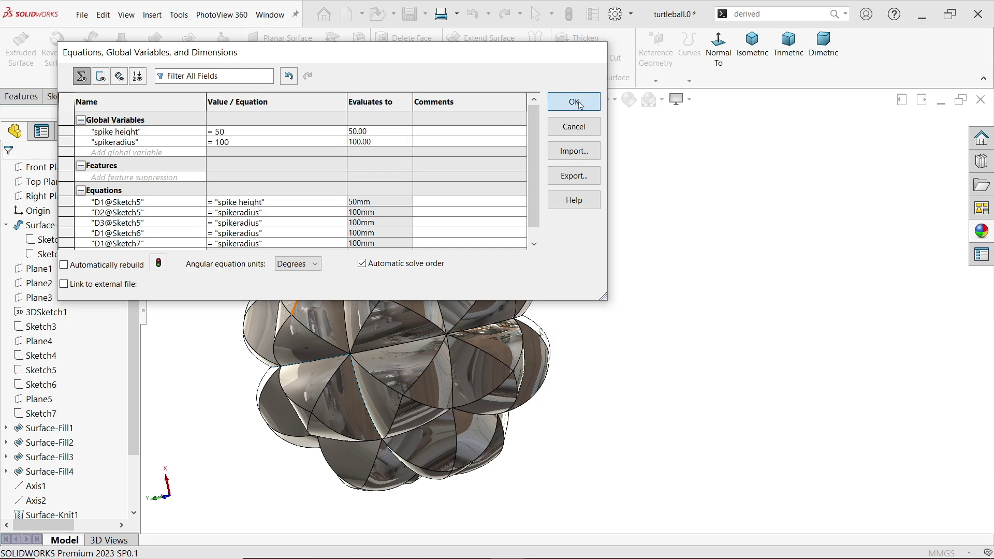